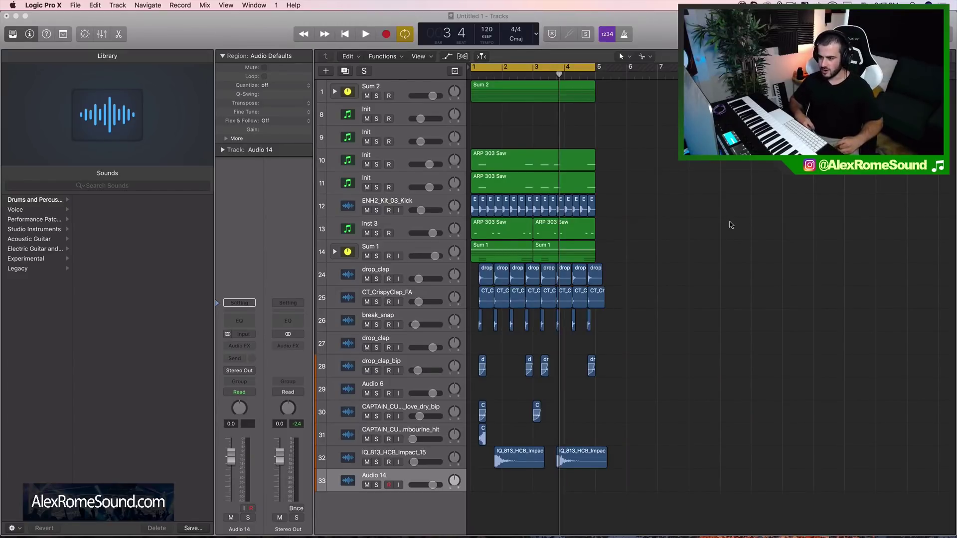
- Delete the two empty Init tracks below the Sum 2 stack and the empty Audio 14 track
left_click(412, 110)
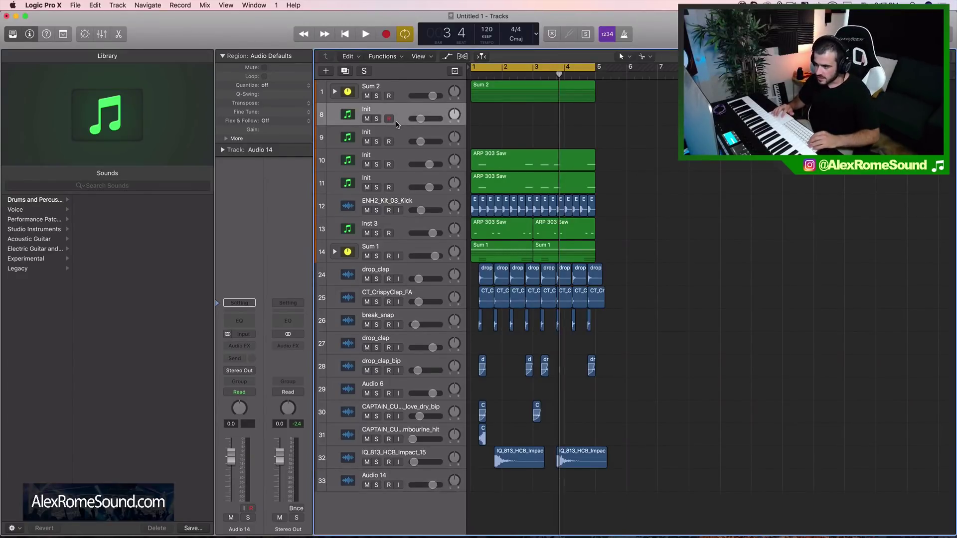
left_click(399, 129, "shift")
key("super+BackSpace")
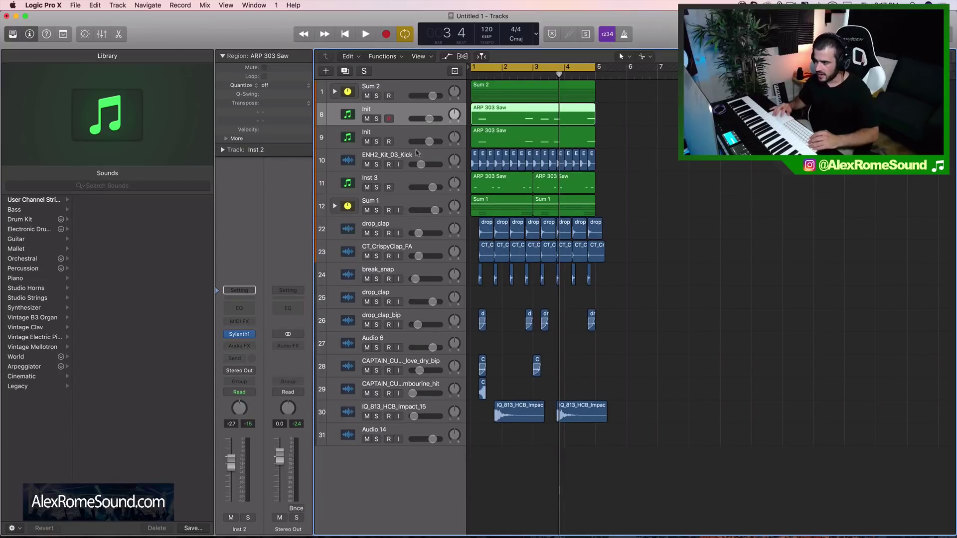
left_click(404, 433)
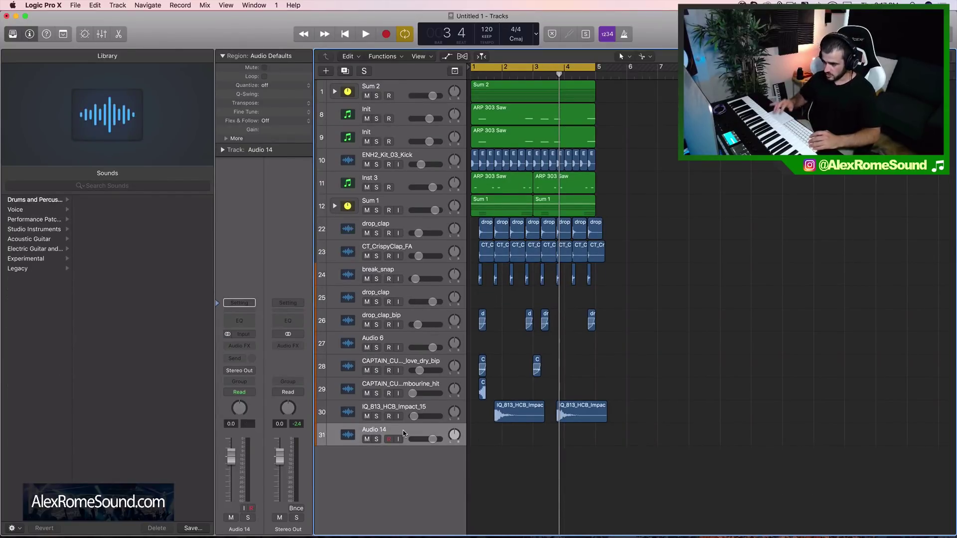
key("super+BackSpace")
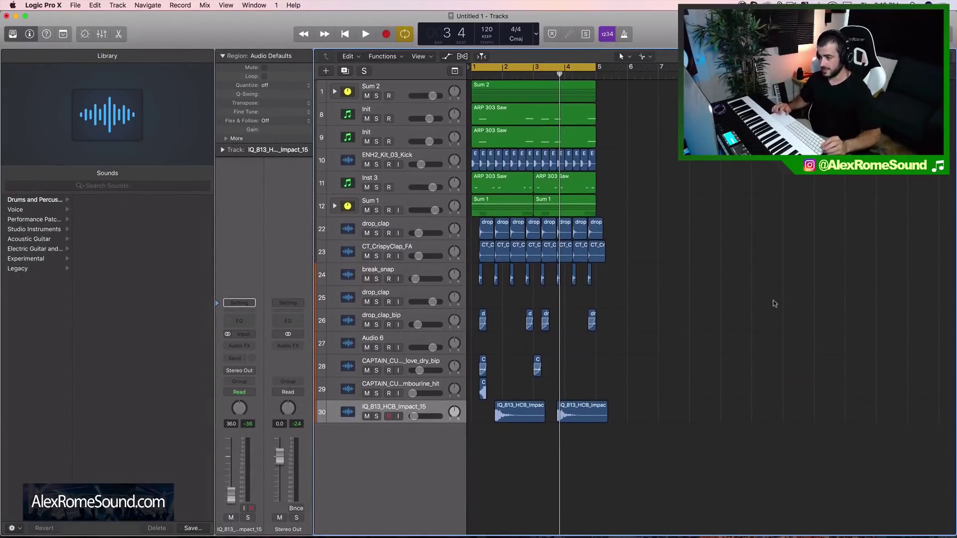
- Return the playhead to the start of the project and delete the empty drop_clap and Audio 6 tracks
key("Return")
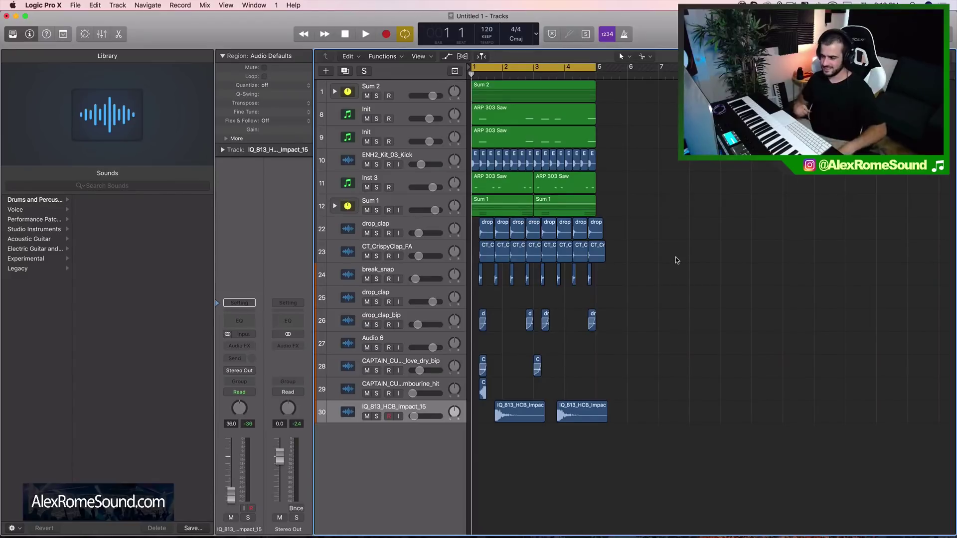
right_click(690, 256)
left_click(665, 266)
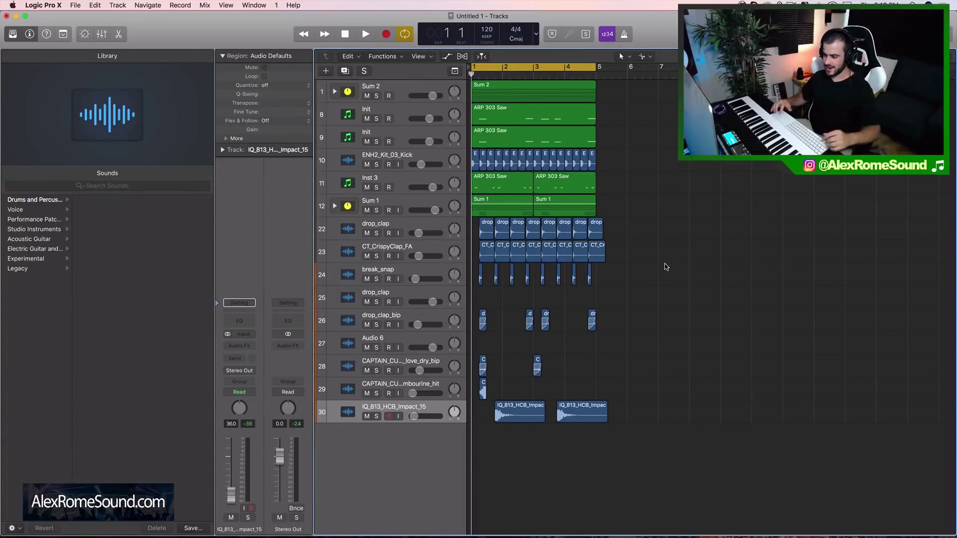
left_click(413, 295)
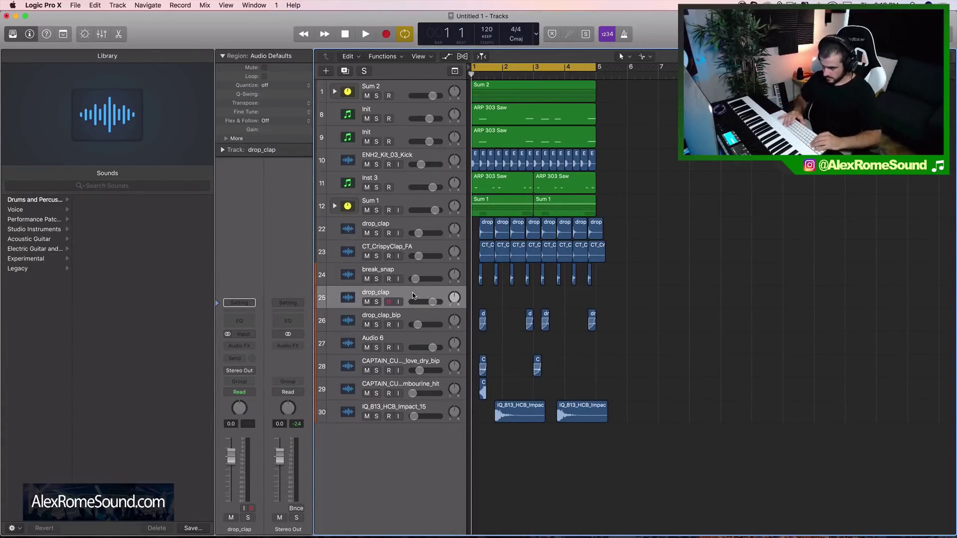
key("super+BackSpace")
left_click(426, 319)
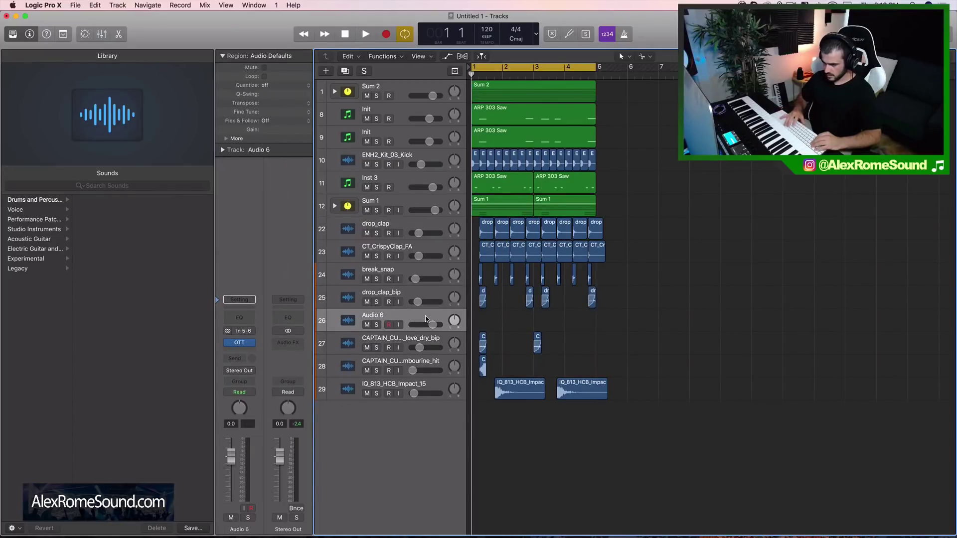
key("super+BackSpace")
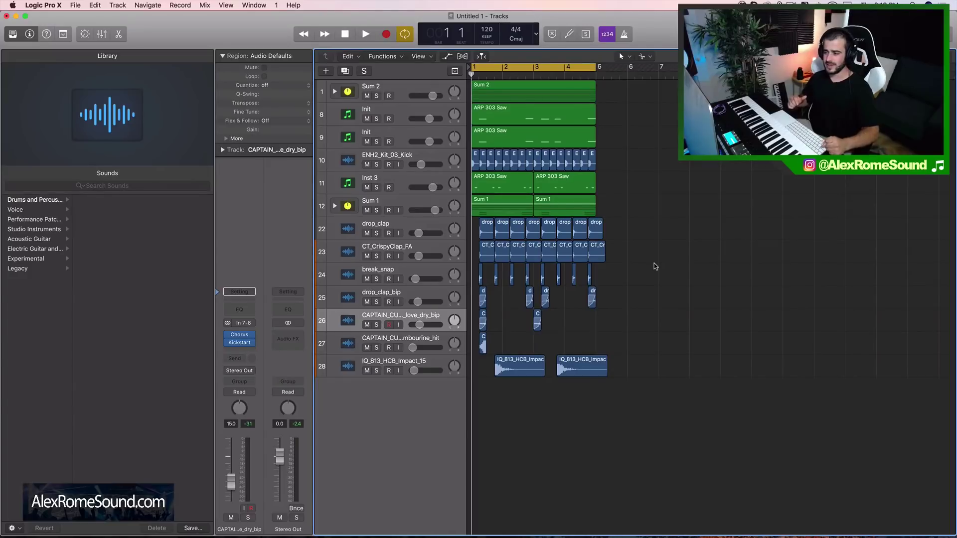
- Play back the full loop with all tracks and look over the regions in the arrangement
key("space")
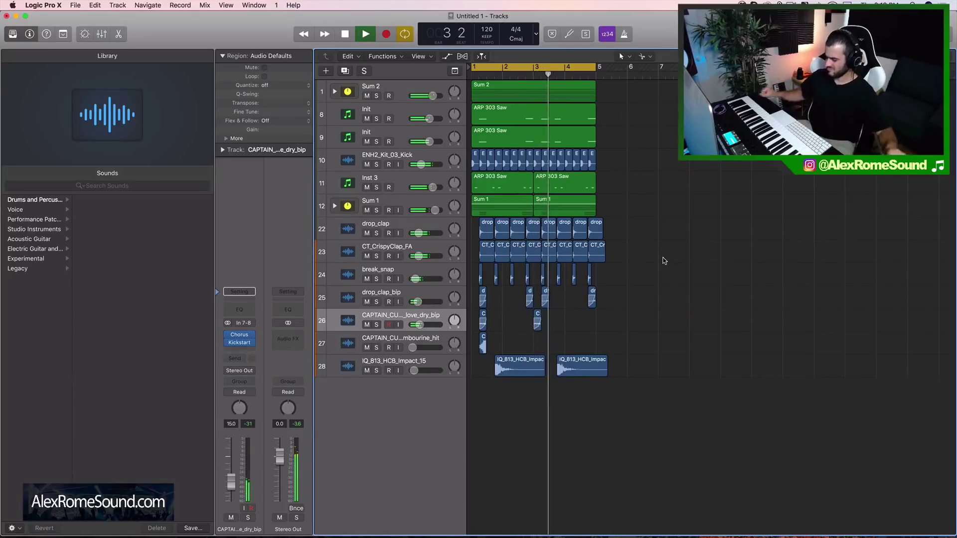
key("space")
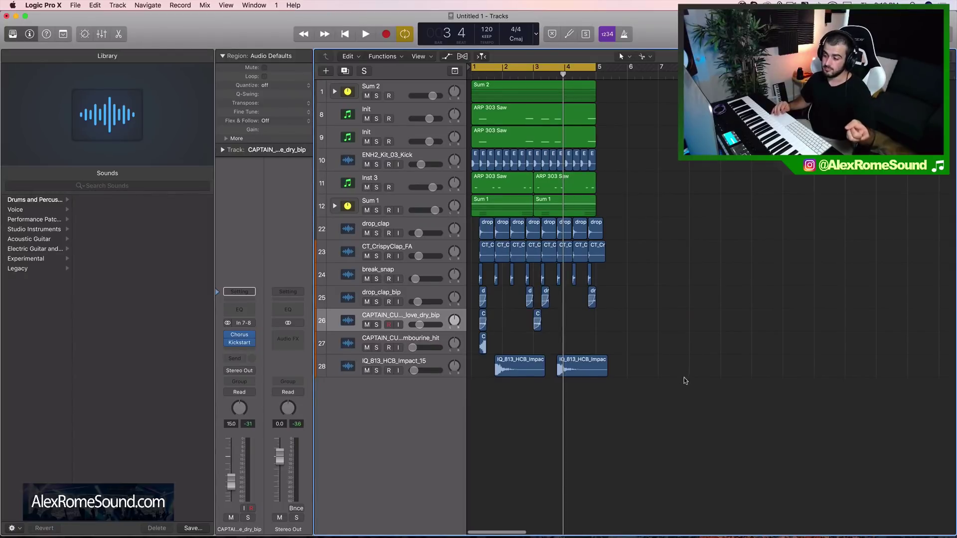
left_click_drag(683, 378, 473, 80)
left_click_drag(698, 234, 479, 220)
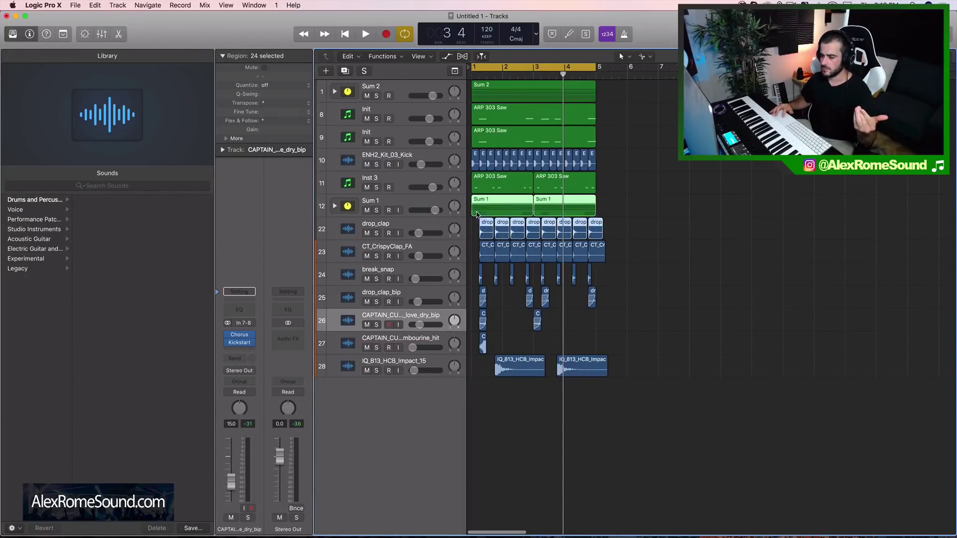
left_click(620, 102)
left_click(539, 96)
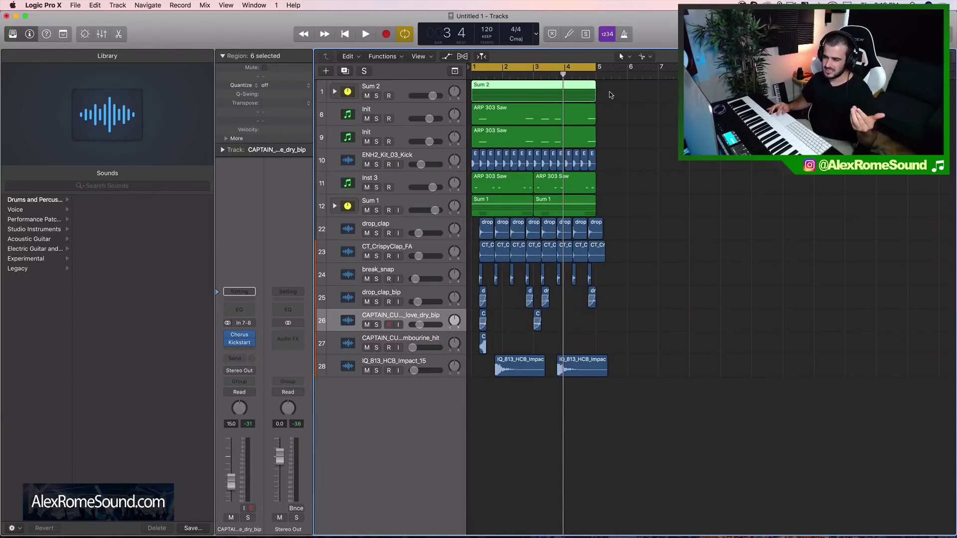
left_click(637, 259)
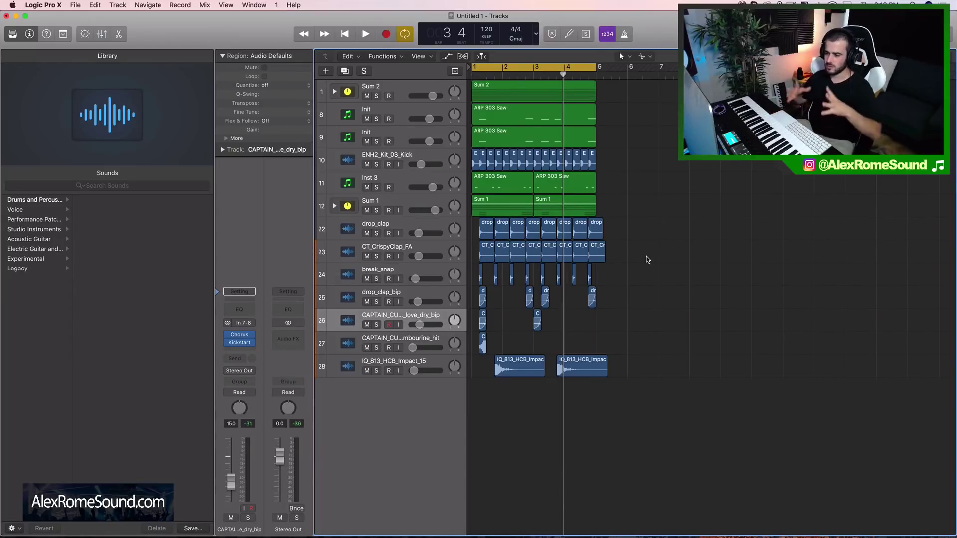
- Expand the Sum 2 and Sum 1 track stacks and look through their tracks
left_click(335, 92)
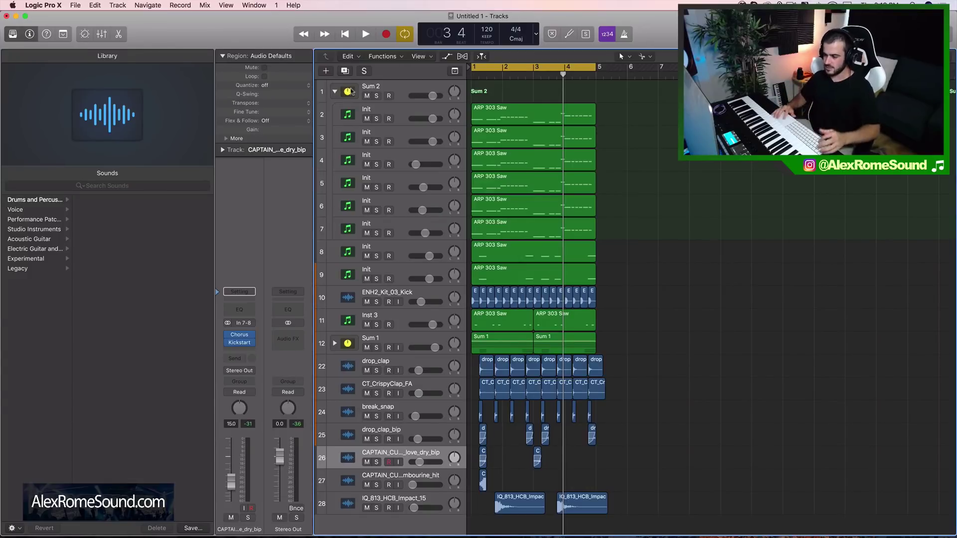
left_click(335, 343)
scroll(622, 336, "down", 5)
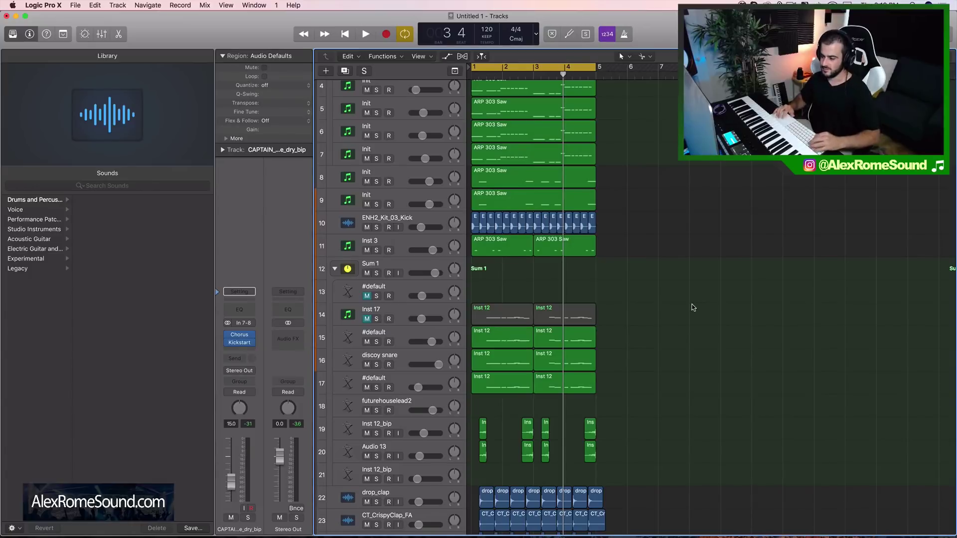
scroll(692, 304, "up", 3)
scroll(707, 291, "down", 9)
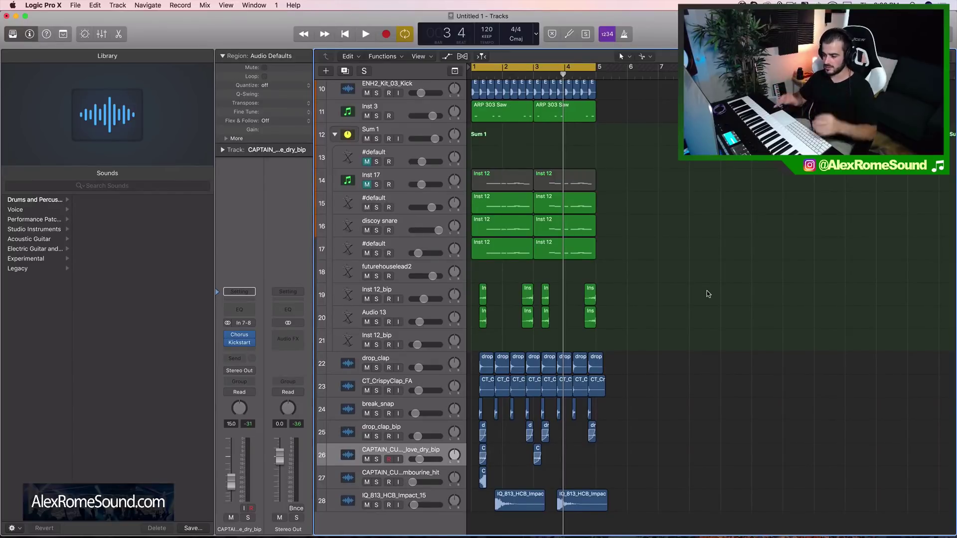
- Delete the empty futurehouselead2 track and the empty Inst 12_bip track from the Sum 1 stack
left_click(425, 340)
left_click(398, 268)
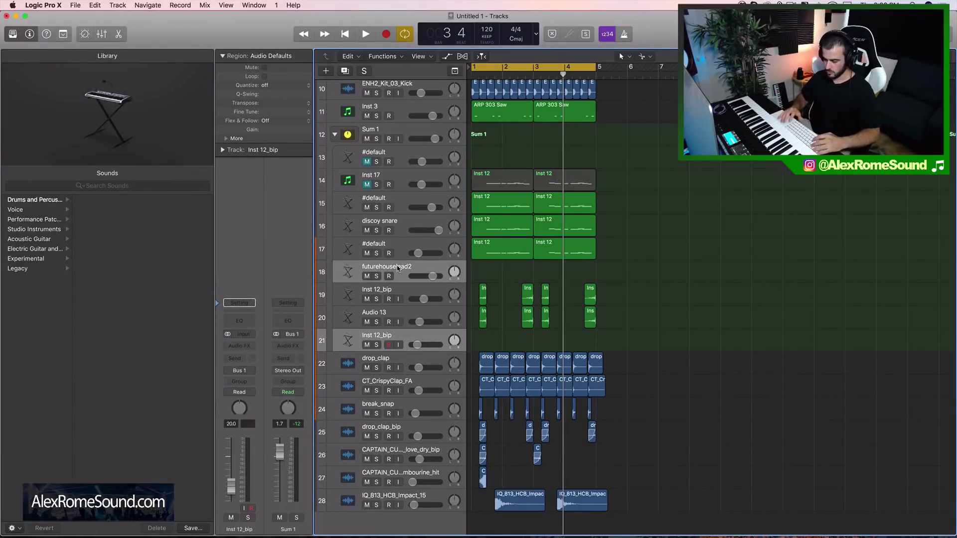
key("super+BackSpace")
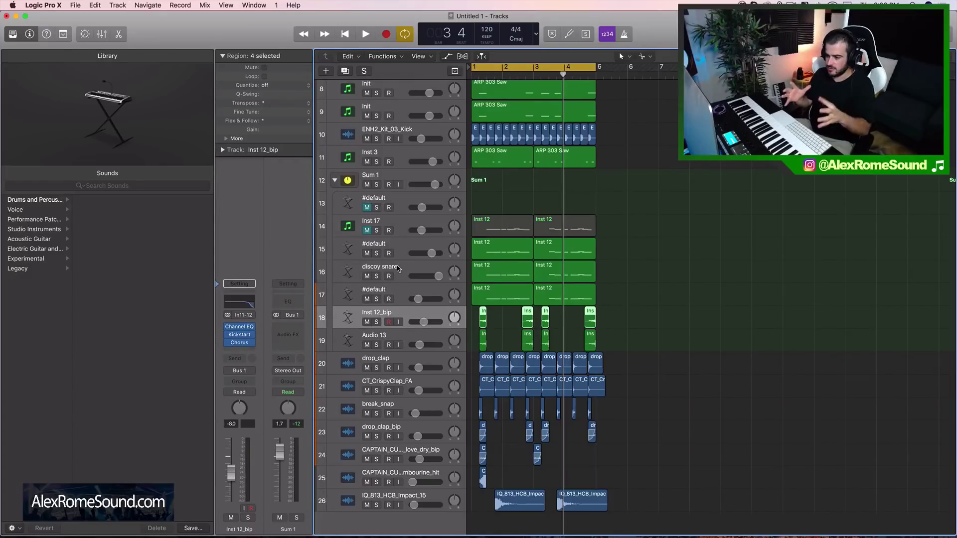
- Delete the muted #default and Inst 17 tracks, including their regions, from the Sum 1 stack
left_click(403, 213)
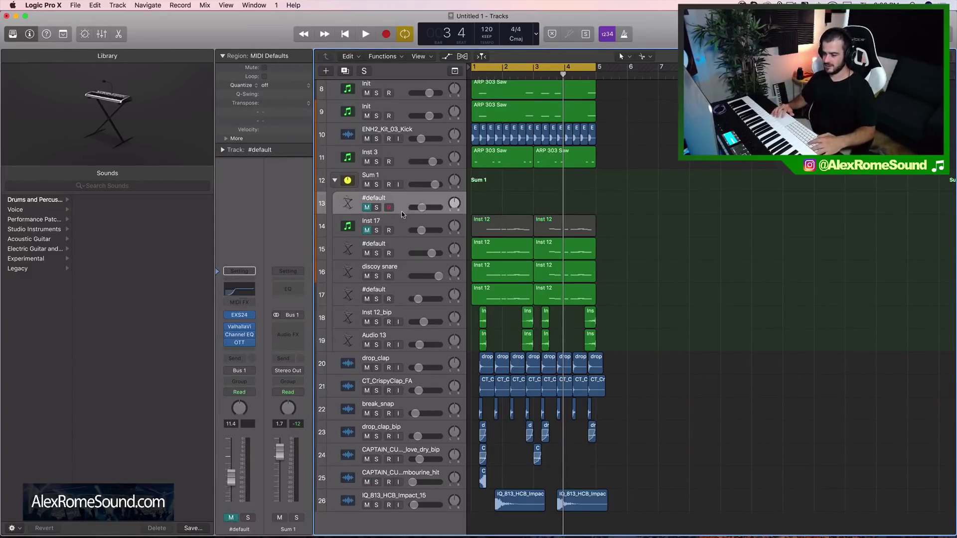
left_click(398, 227, "shift")
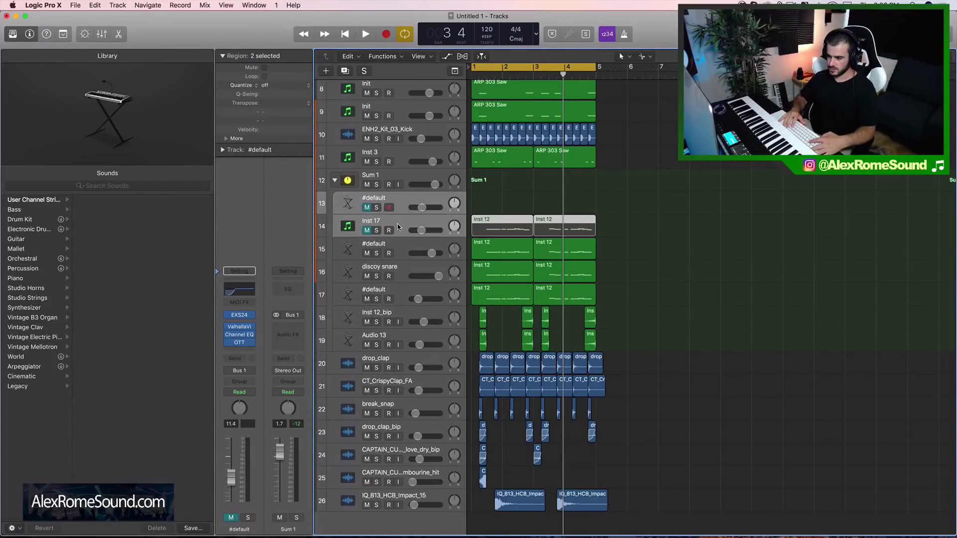
key("BackSpace")
key("super+BackSpace")
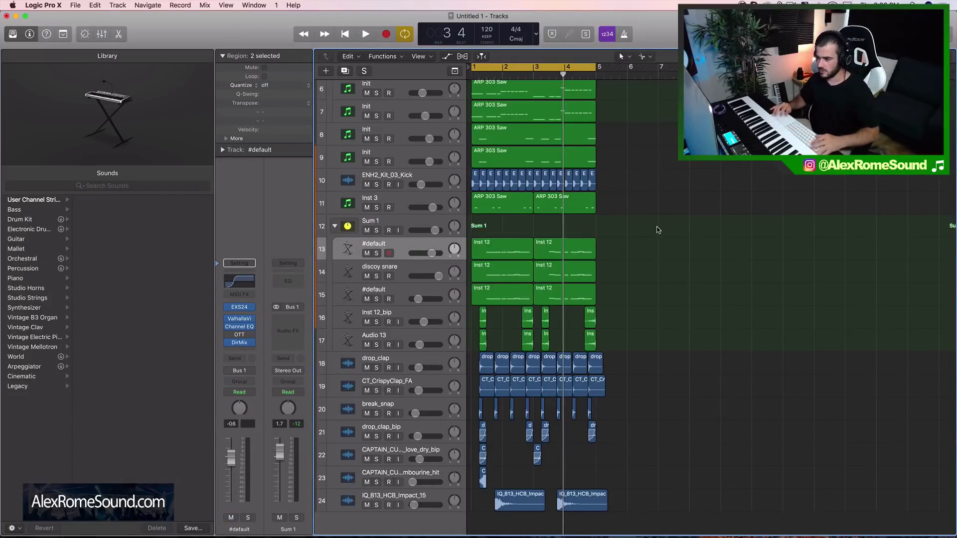
- Solo the ENH2_Kit_03_Kick track, listen to it on its own, and release the solo
scroll(643, 224, "up", 5)
scroll(658, 229, "down", 5)
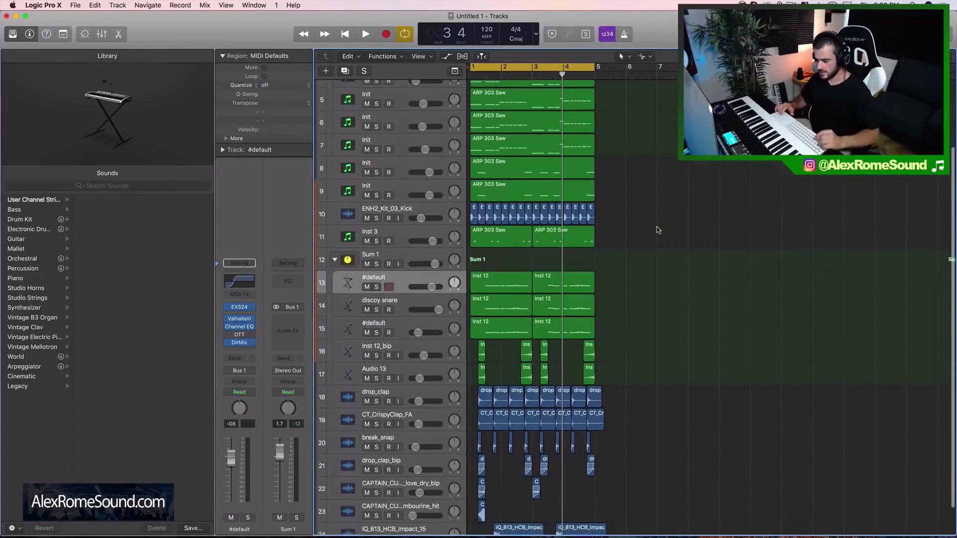
scroll(657, 227, "up", 5)
scroll(658, 227, "up", 1)
scroll(638, 234, "up", 5)
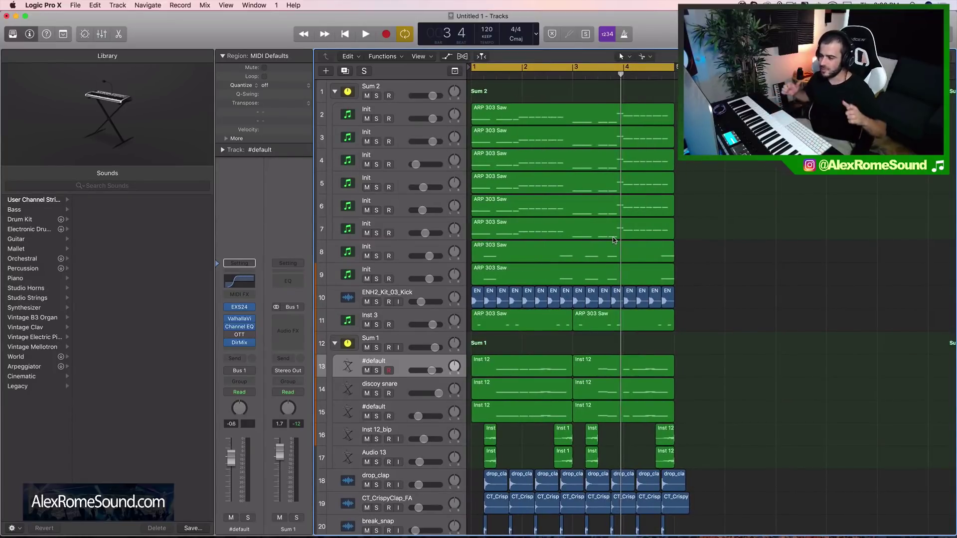
left_click(378, 90)
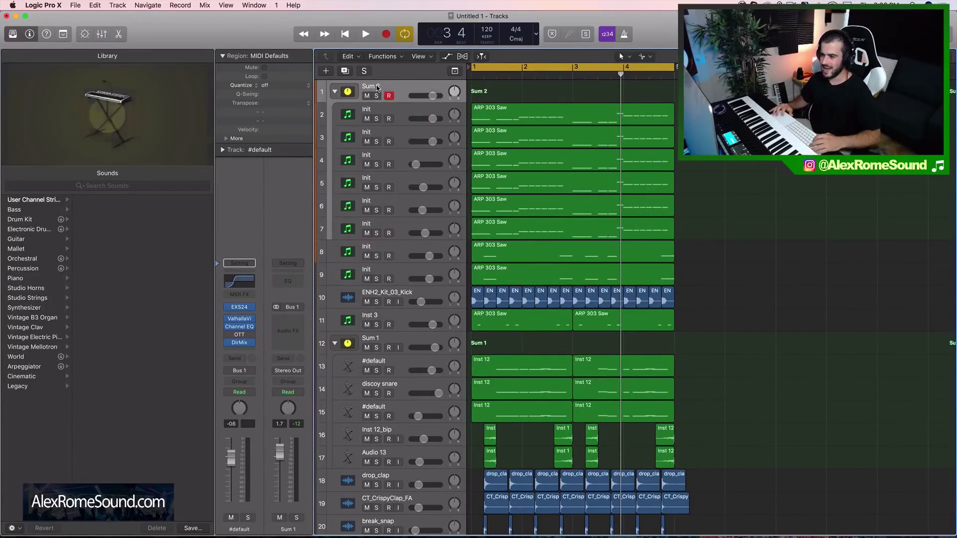
scroll(410, 147, "down", 5)
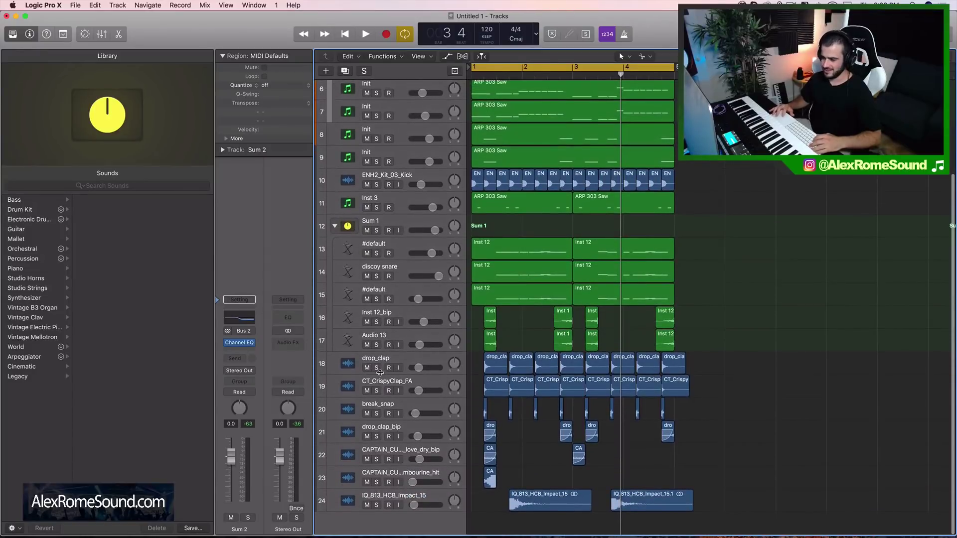
left_click(376, 184)
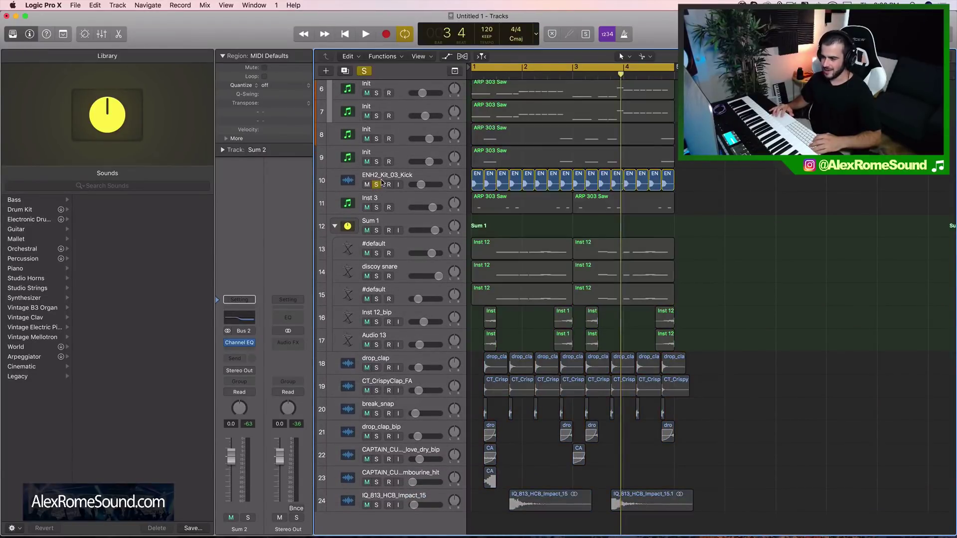
left_click(395, 176)
key("space")
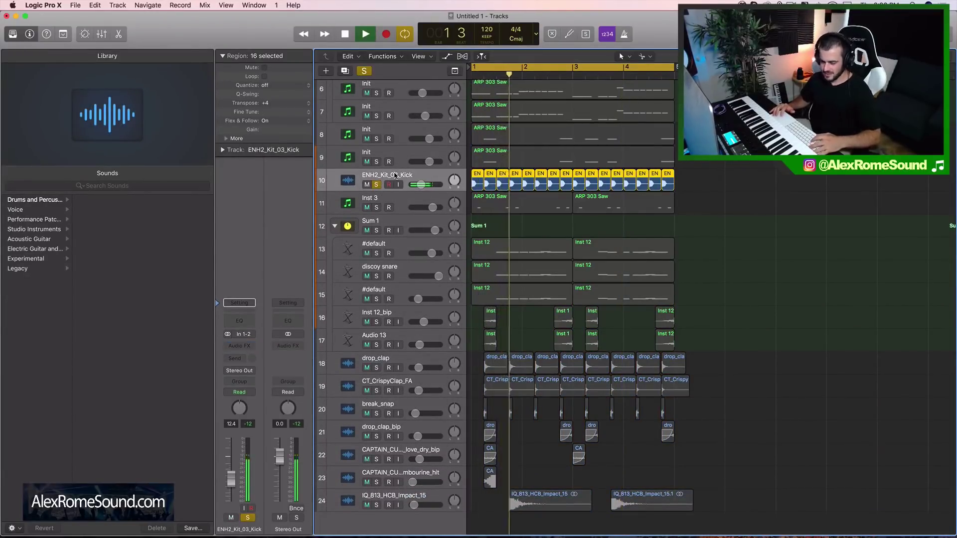
key("space")
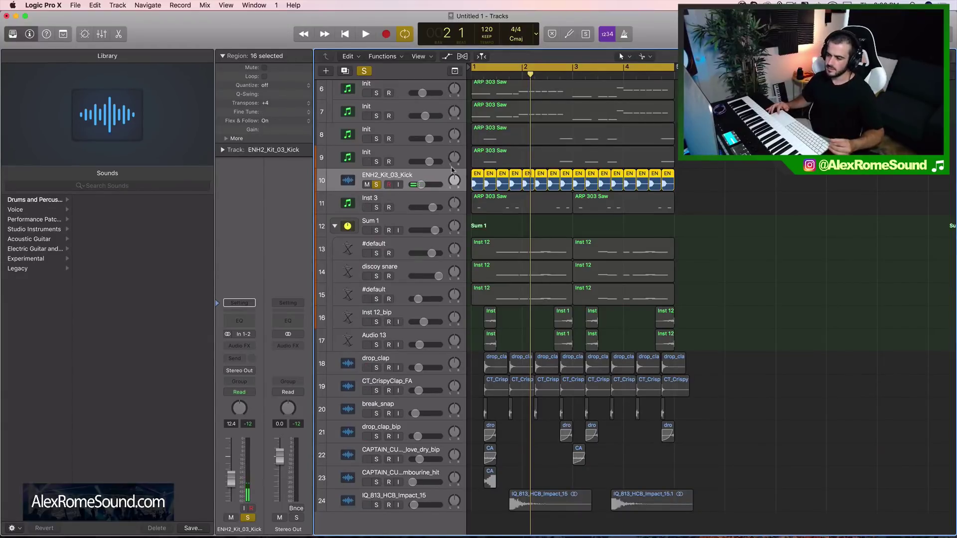
left_click(377, 185)
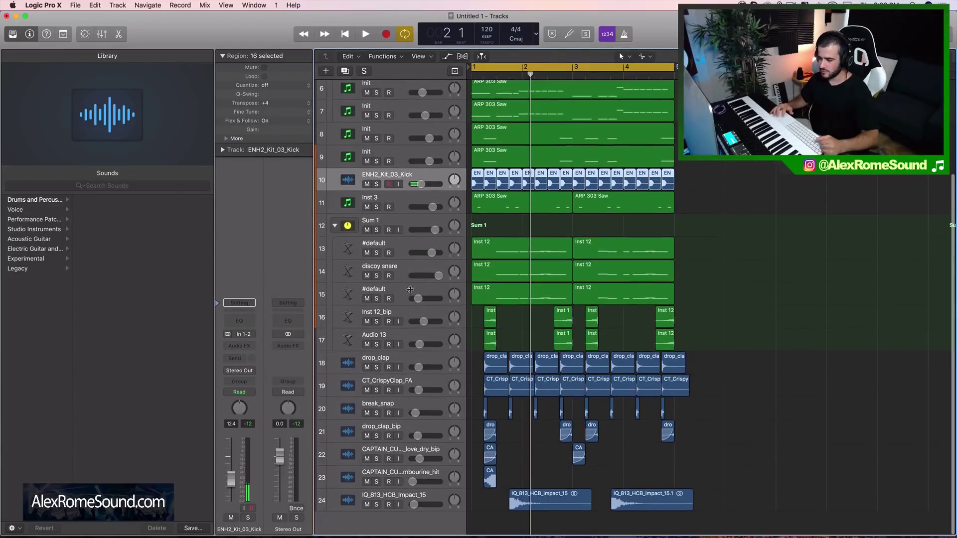
- Solo the ENH2_Kit_03_Kick and drop_clap tracks together, select the drop_clap regions, and play them back
left_click(377, 185)
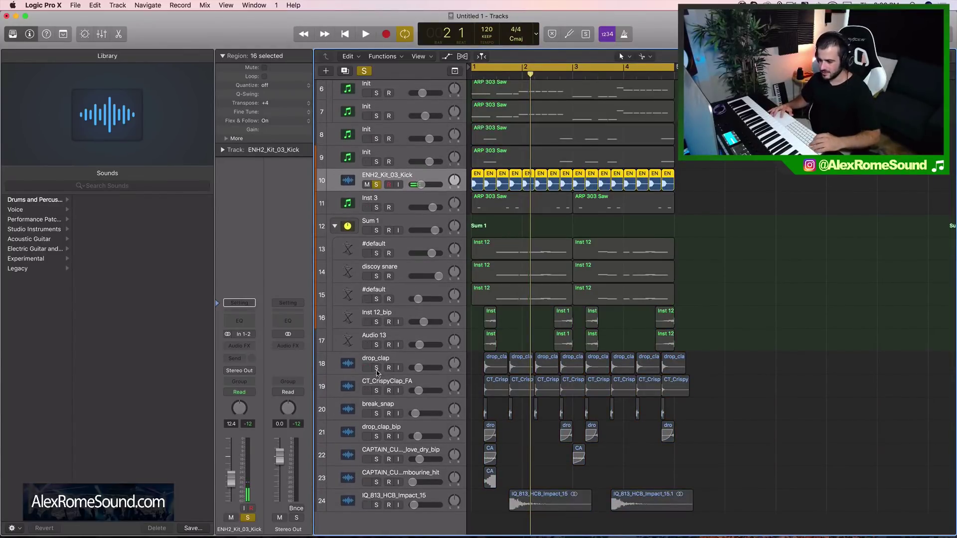
left_click_drag(376, 367, 371, 397)
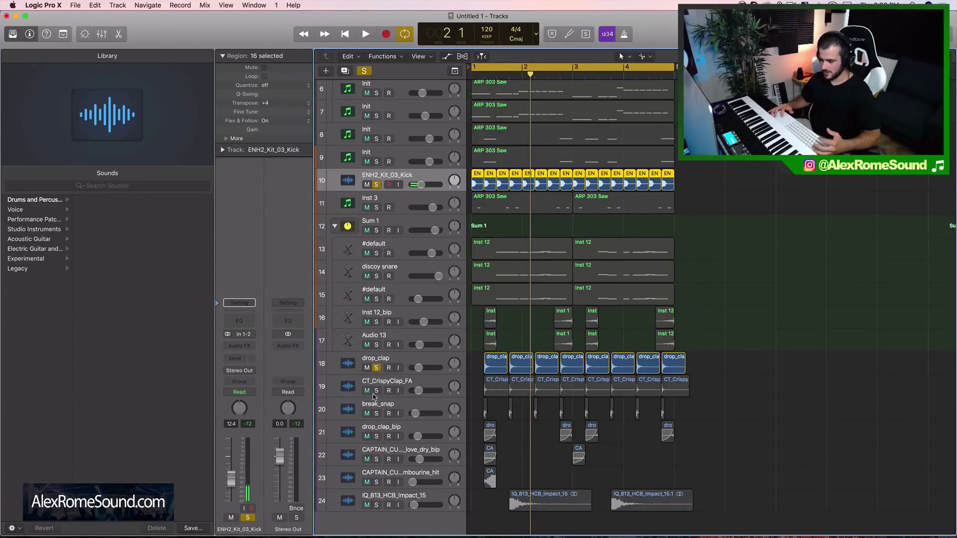
left_click_drag(705, 361, 498, 368)
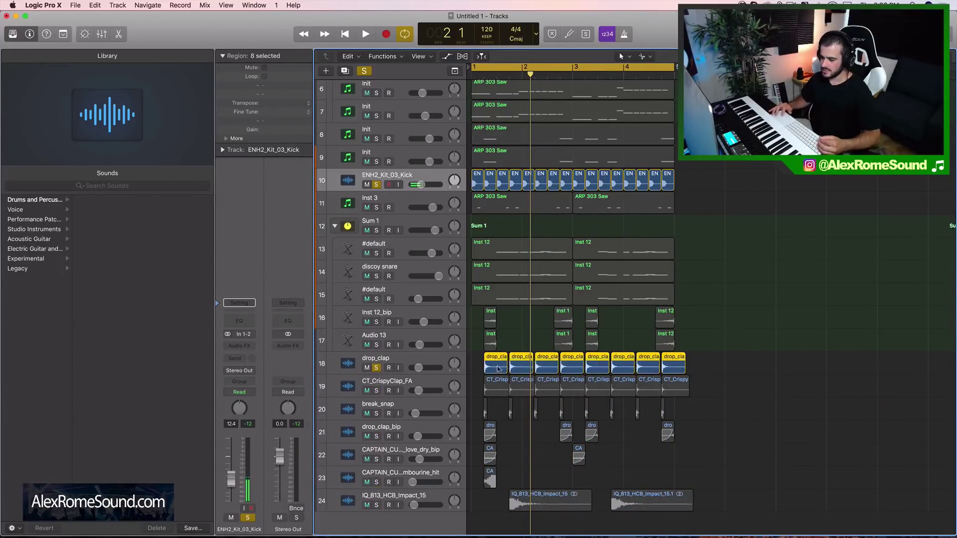
key("space")
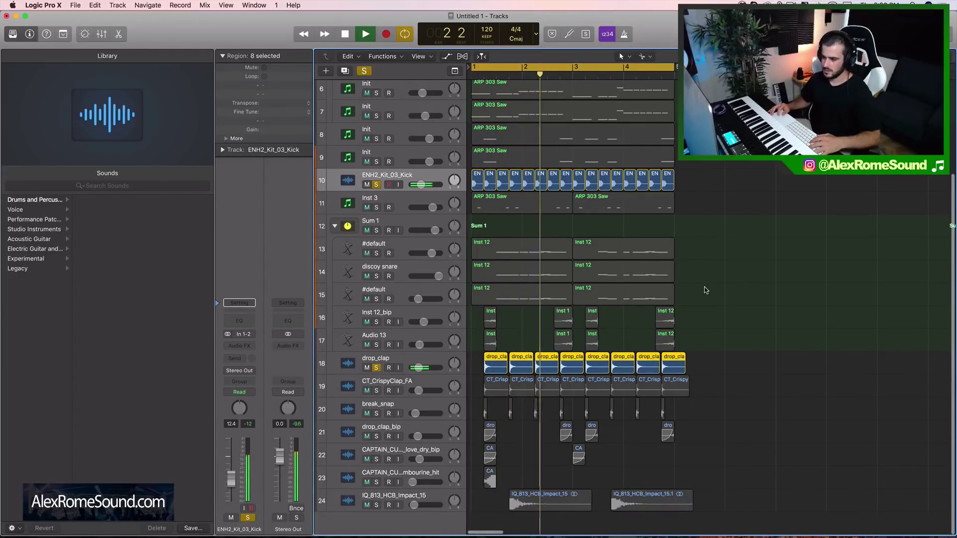
key("space")
- Add CT_CrispyClap_FA to the soloed kick and drop_clap tracks, and compare playback with and without drop_clap
left_click_drag(695, 394, 493, 354)
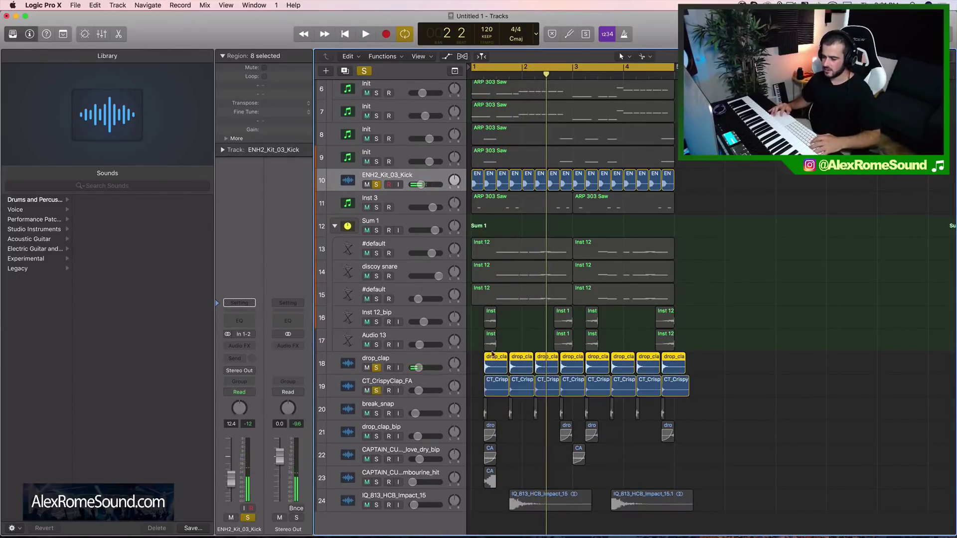
key("space")
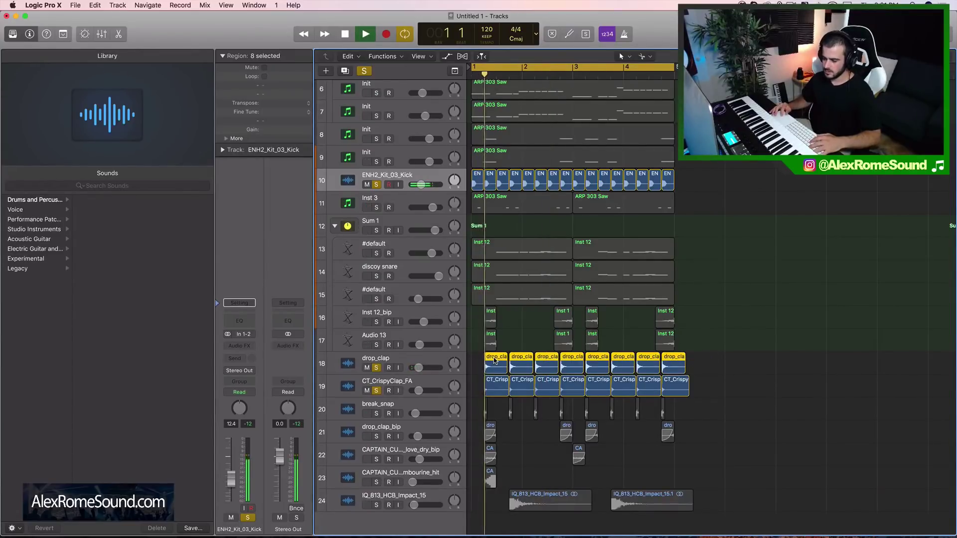
left_click(377, 369)
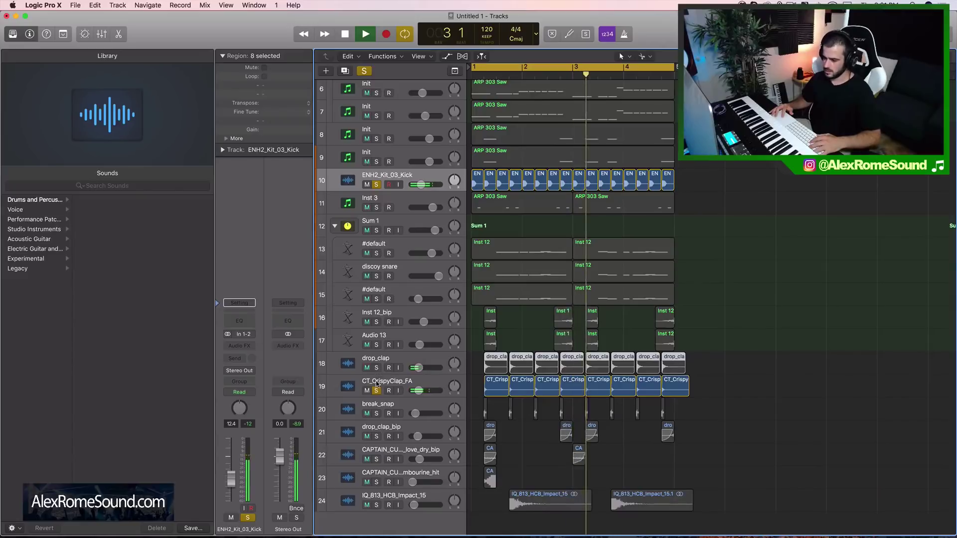
left_click(376, 368)
key("space")
- Add break_snap to the soloed drum tracks and compare playback with and without the drop_clap and CT_CrispyClap_FA layers
left_click(376, 414)
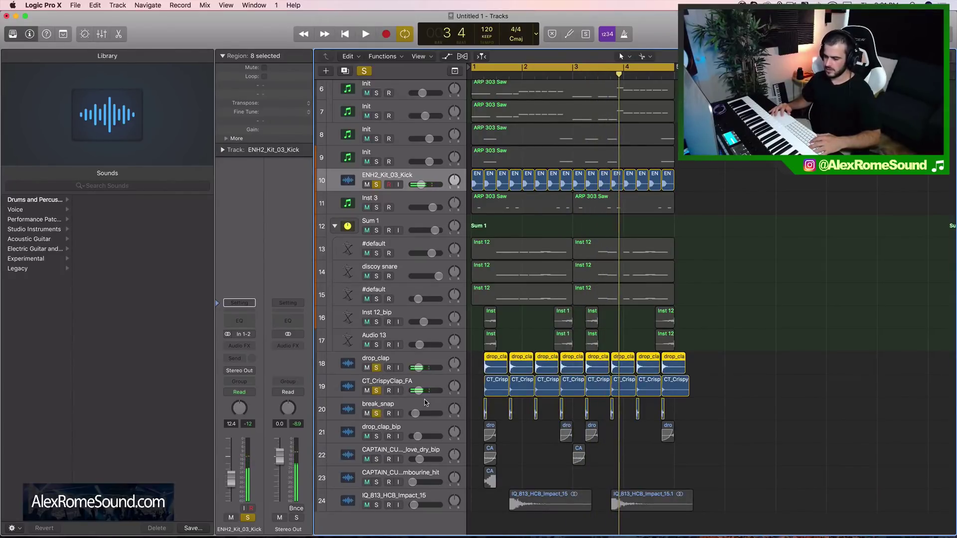
key("space")
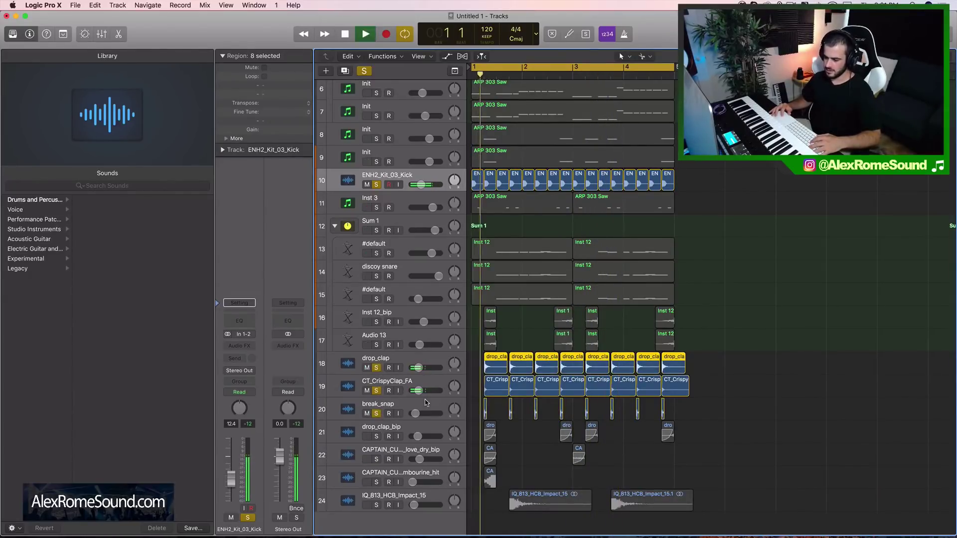
left_click(377, 391)
left_click(377, 368)
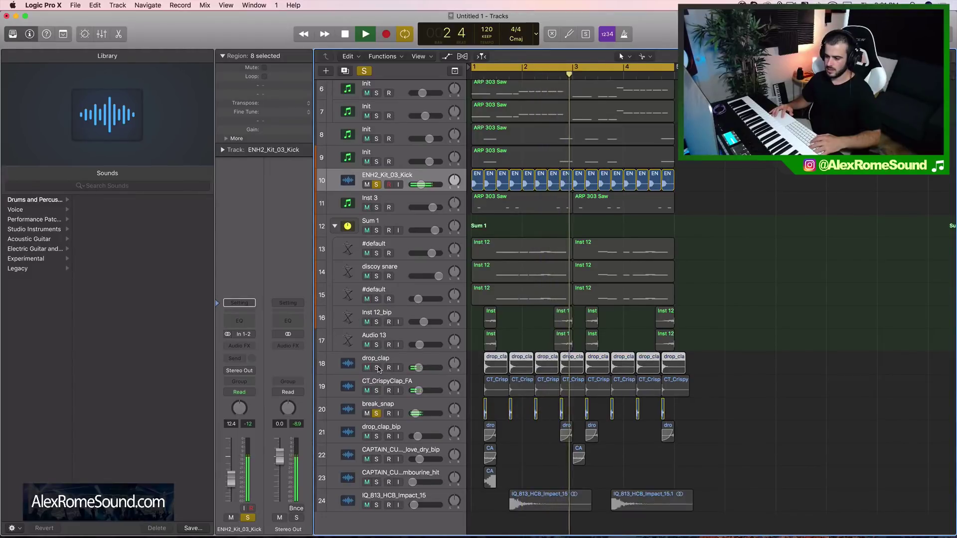
key("space")
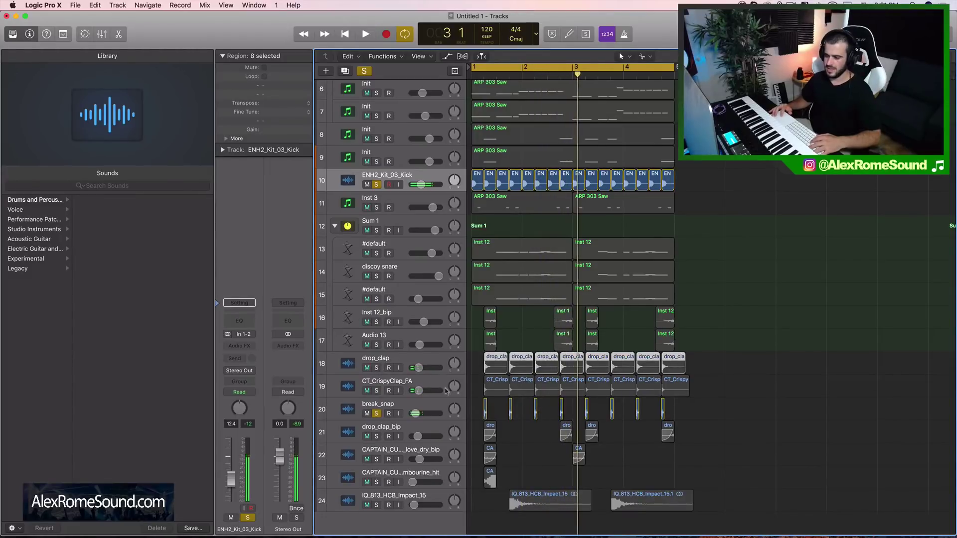
left_click(378, 391)
left_click(378, 368)
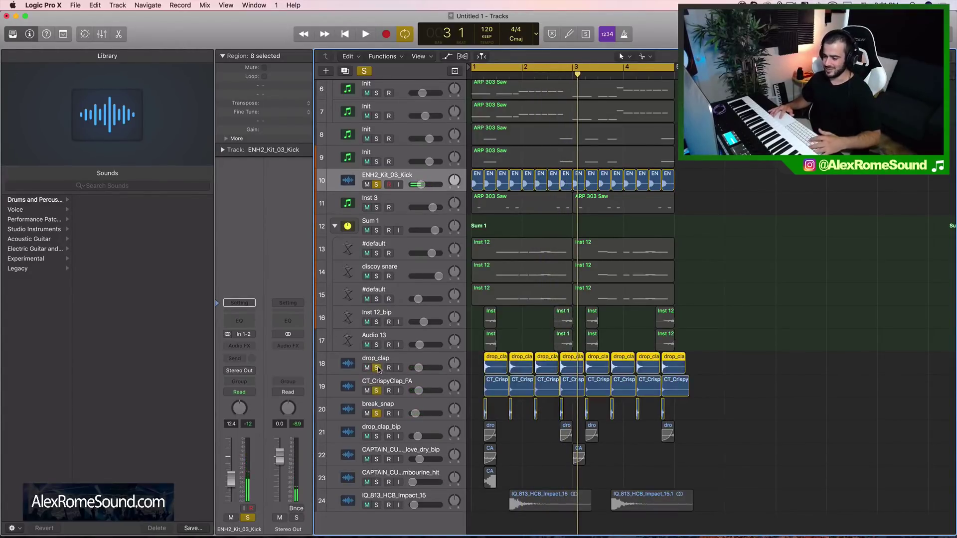
- Release the solo on the break_snap, CT_CrispyClap_FA, drop_clap and ENH2_Kit_03_Kick tracks
left_click(376, 414)
left_click(376, 391)
left_click(376, 368)
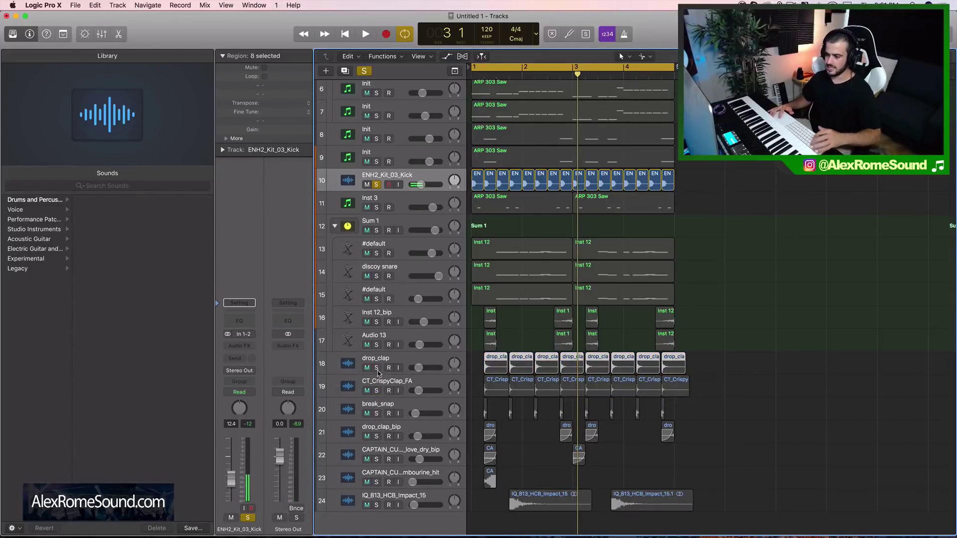
left_click(376, 184)
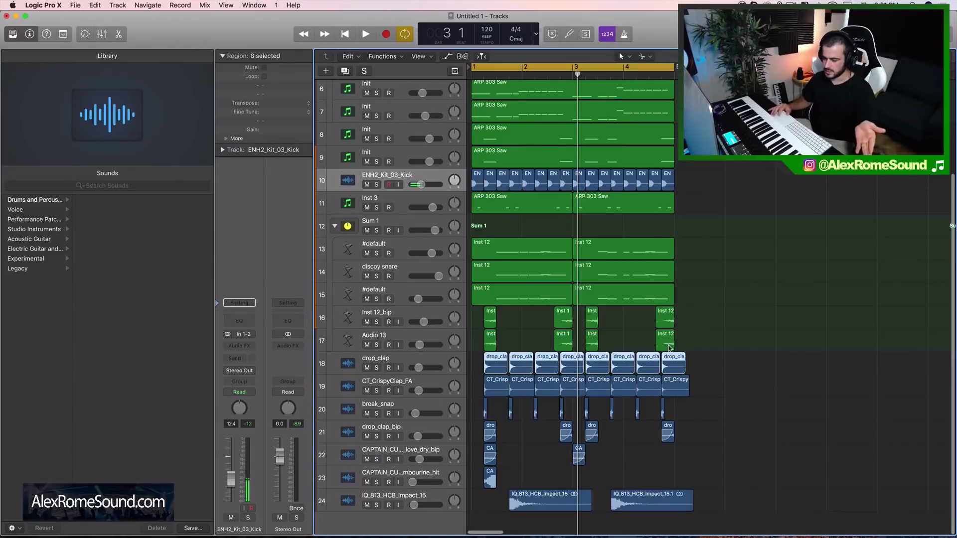
- Solo the first Init track in the Sum 2 stack and listen to its ARP 303 Saw region on its own
scroll(670, 347, "up", 5)
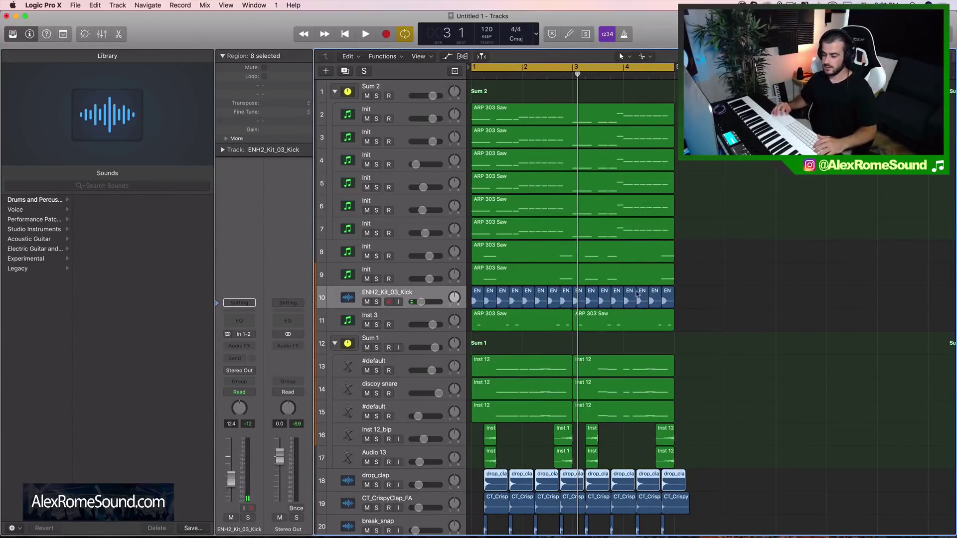
left_click(382, 118)
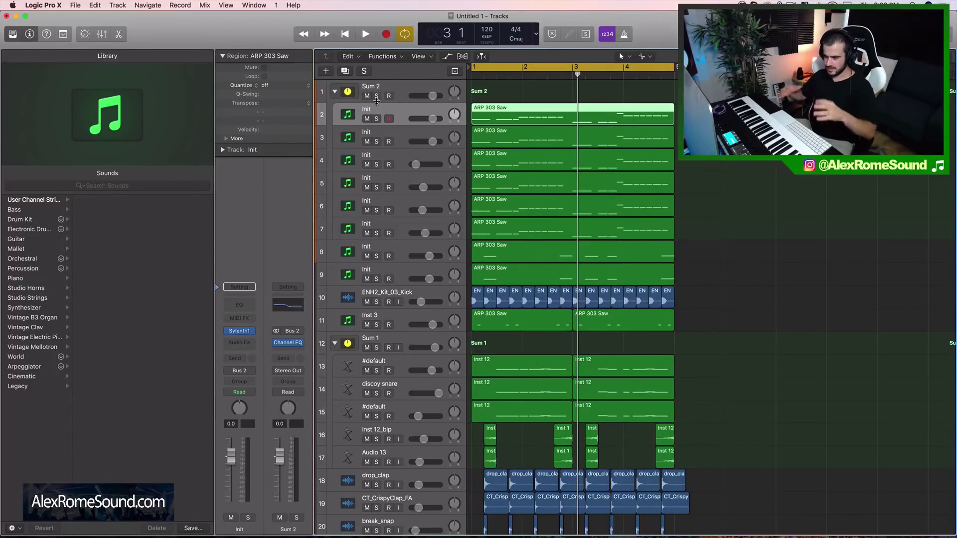
left_click(377, 119)
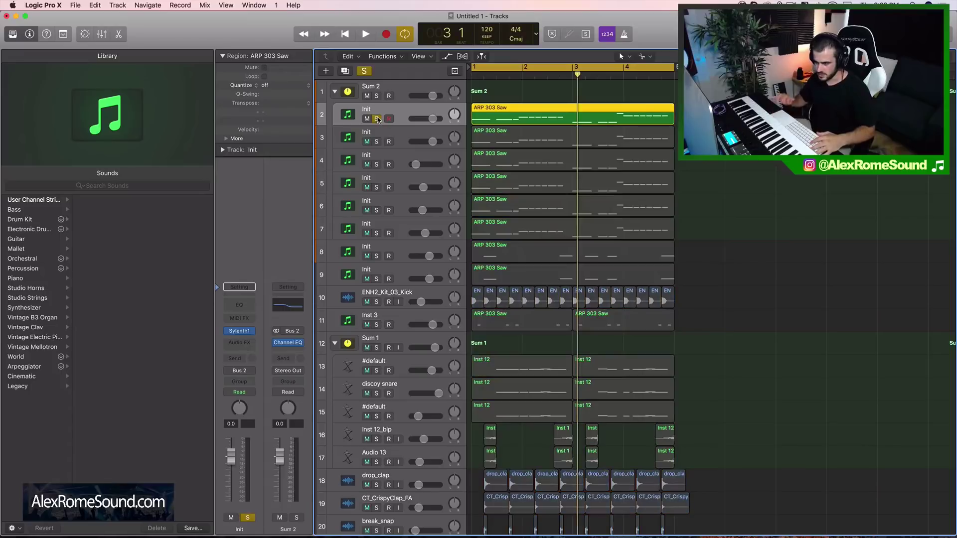
key("space")
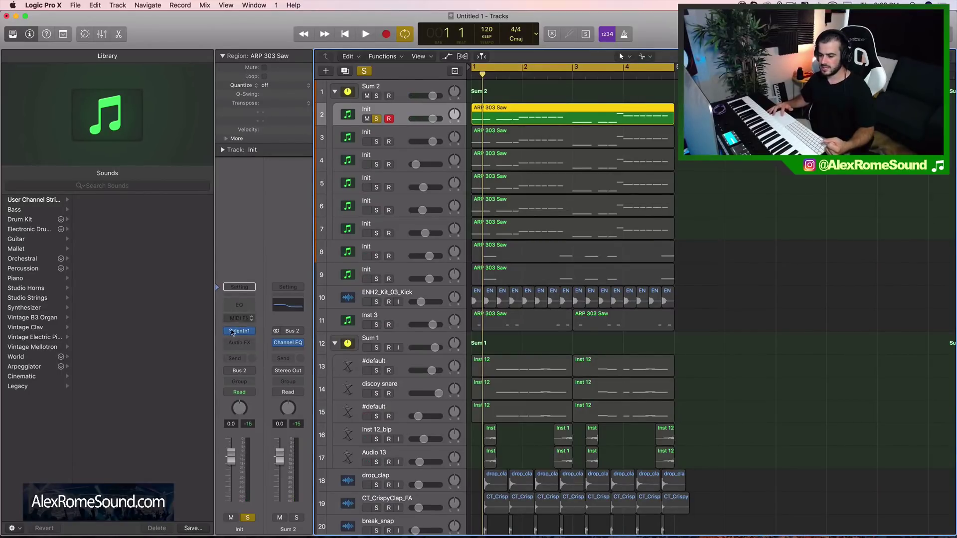
left_click(537, 93)
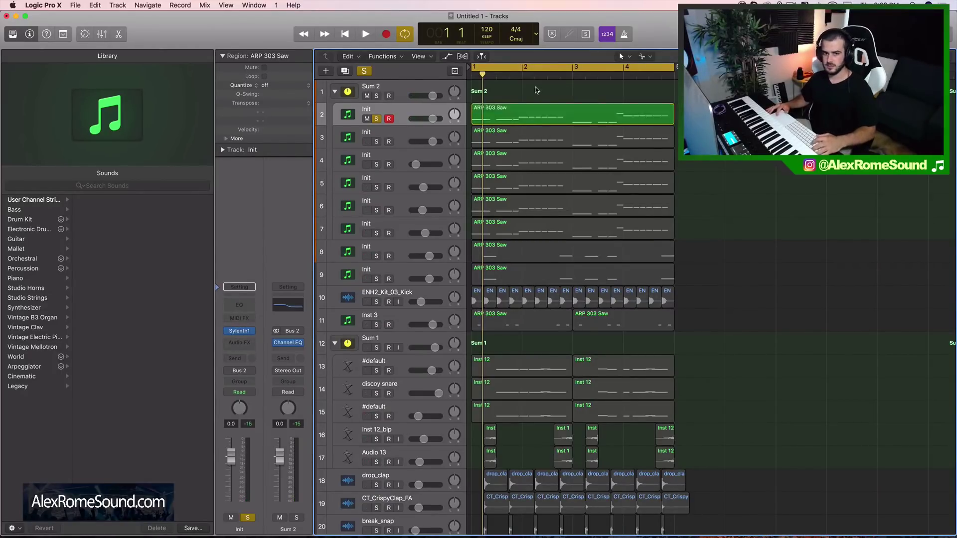
key("space")
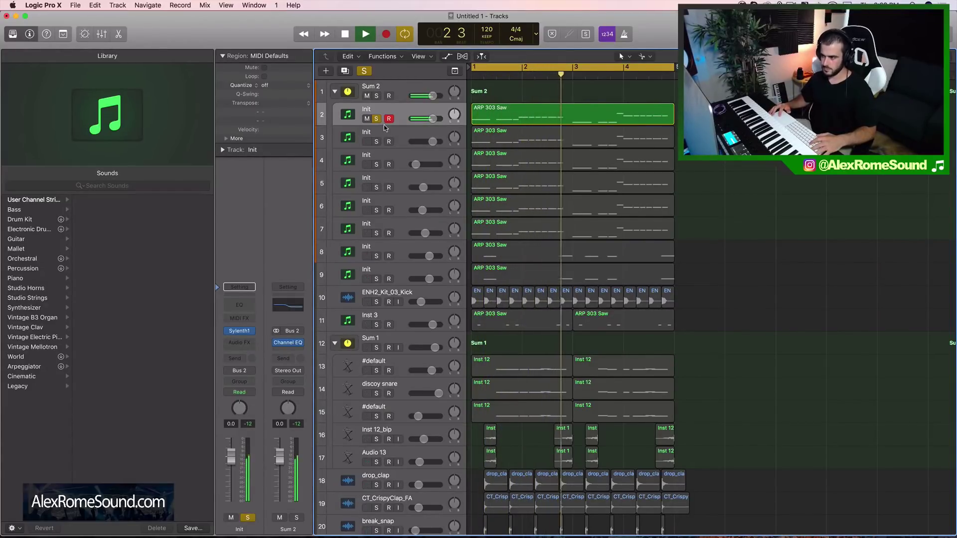
key("space")
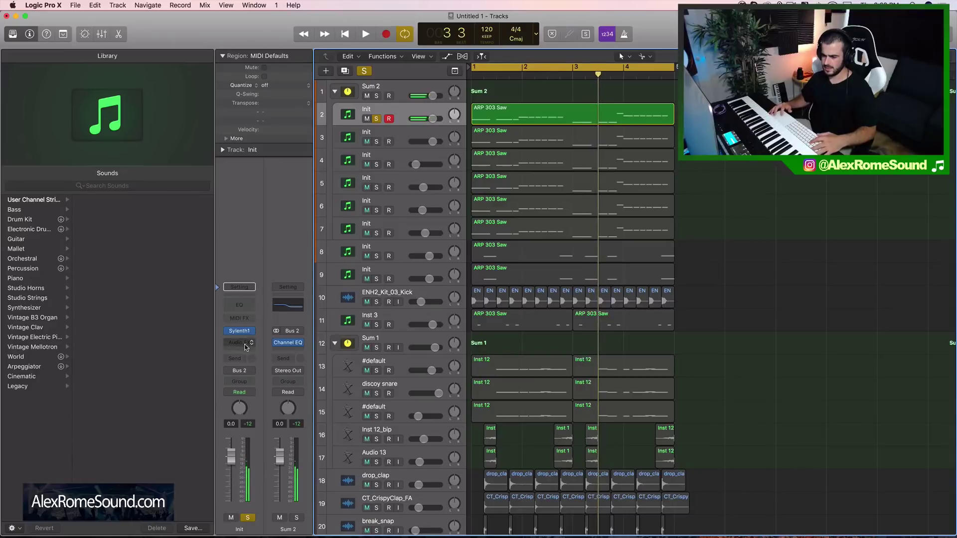
key("Return")
key("space")
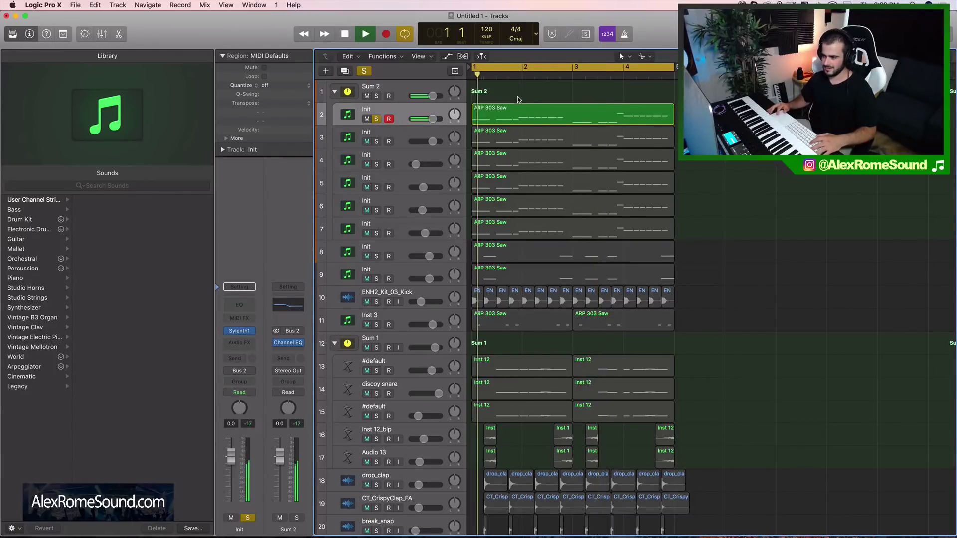
key("space")
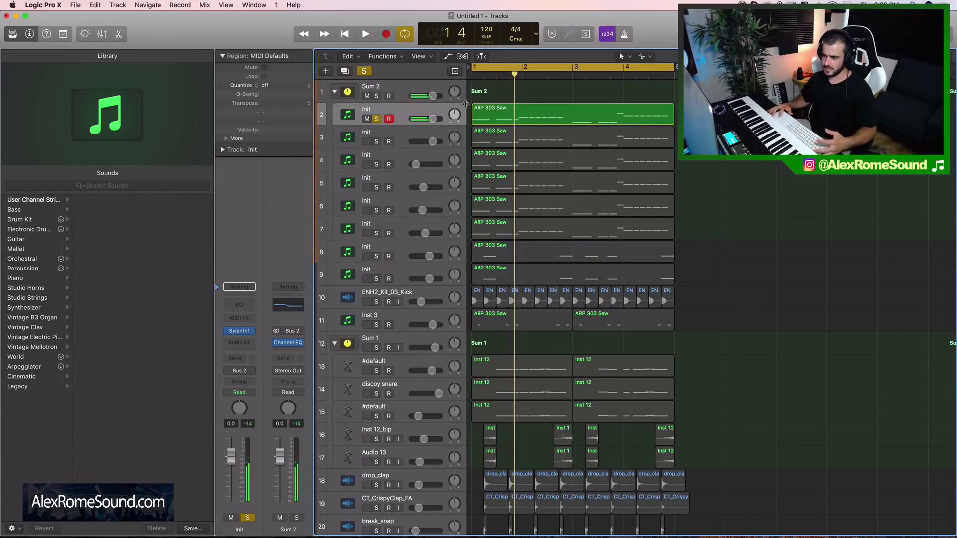
- Open the first Init track's ARP 303 Saw region in the Piano Roll and follow its notes during playback from the start
left_click(506, 121)
double_click(506, 121)
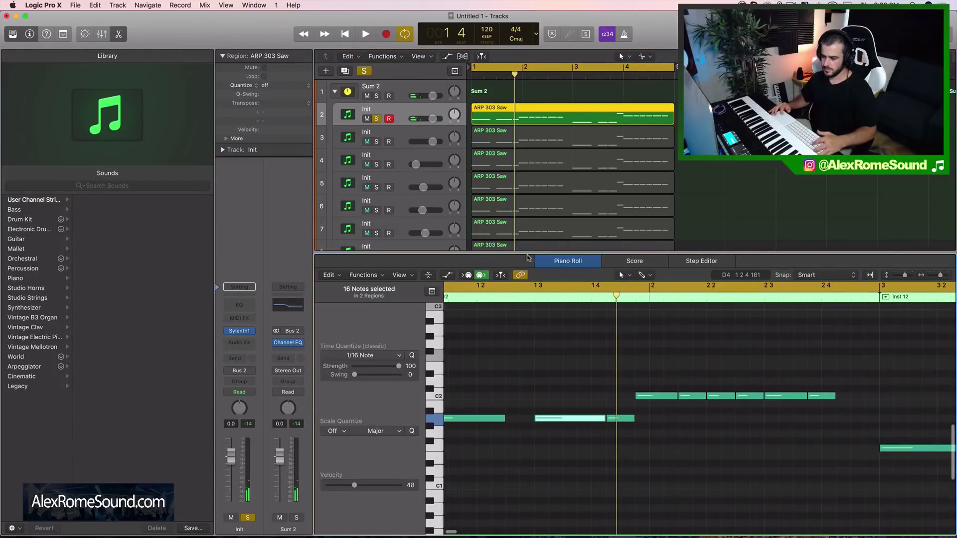
key("Return")
key("space")
left_click(583, 413)
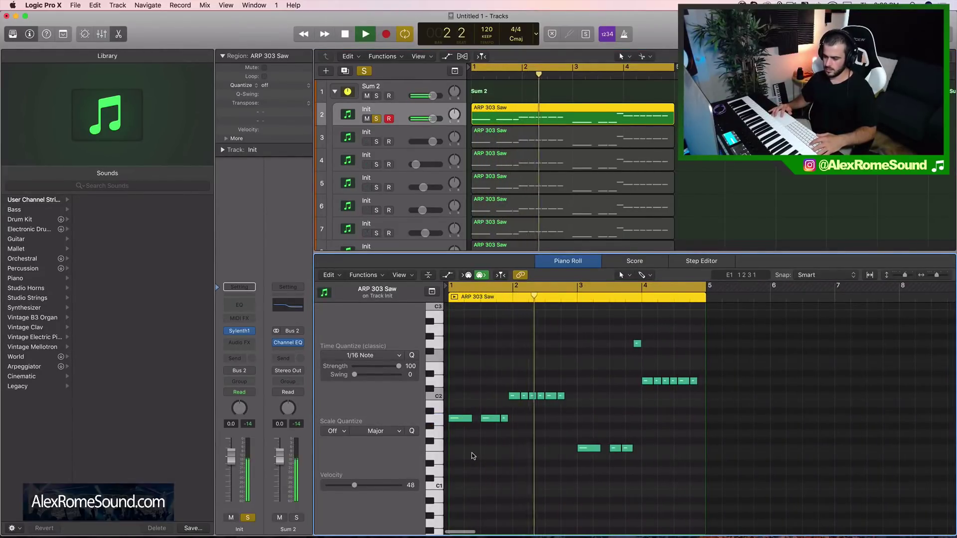
key("space")
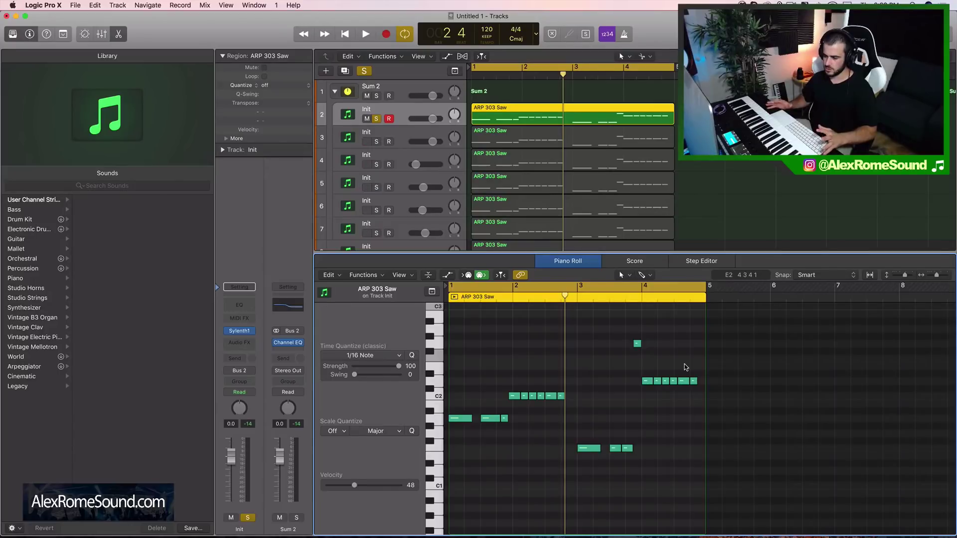
key("space")
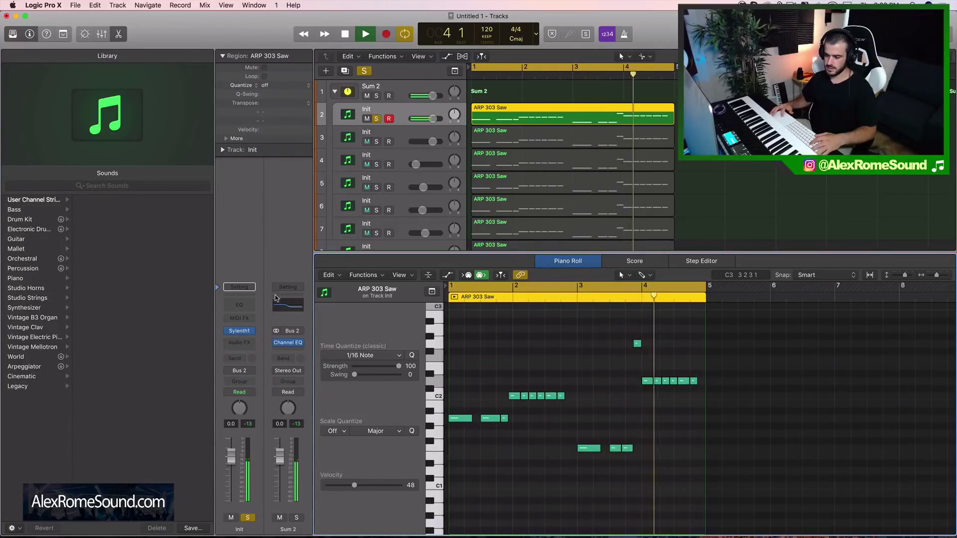
- Inspect the Sylenth1 settings of the first Init track, and close the synth window and the Piano Roll
left_click(240, 332)
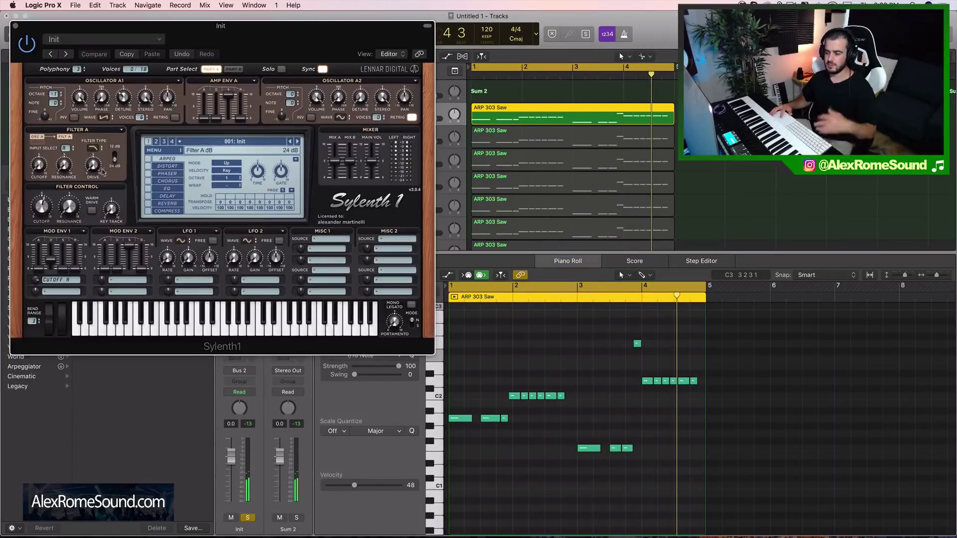
left_click(15, 25)
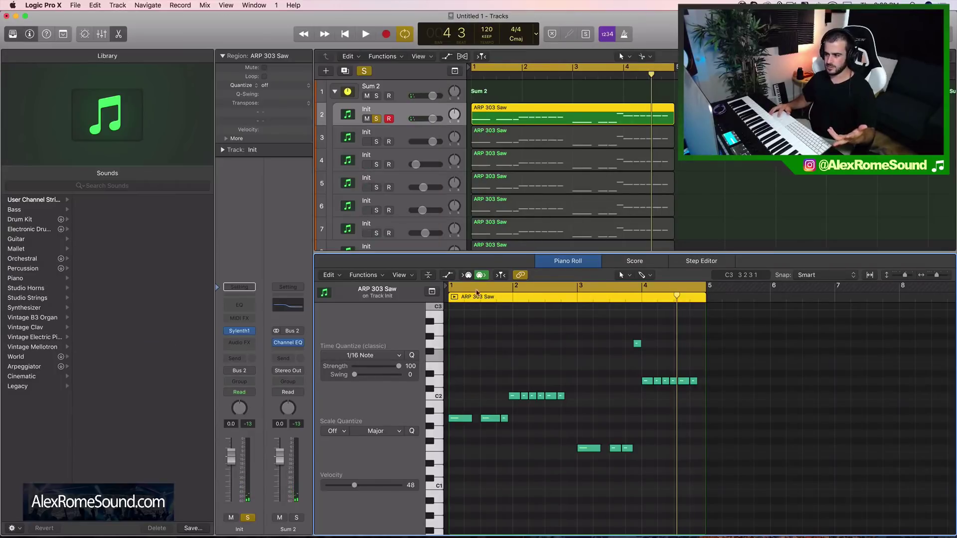
key("p")
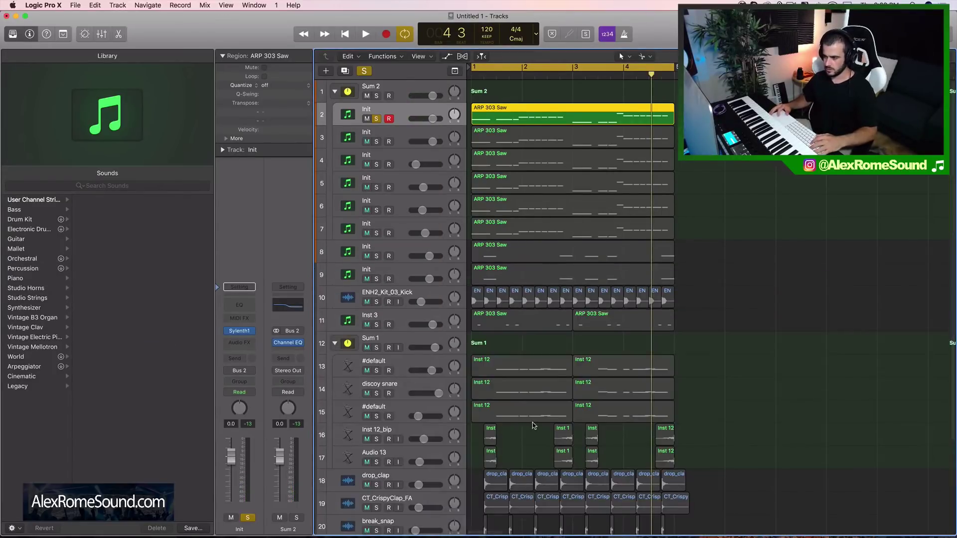
- Solo the second Init track alongside the first and compare playback with and without the first one
key("space")
left_click(377, 142)
key("space")
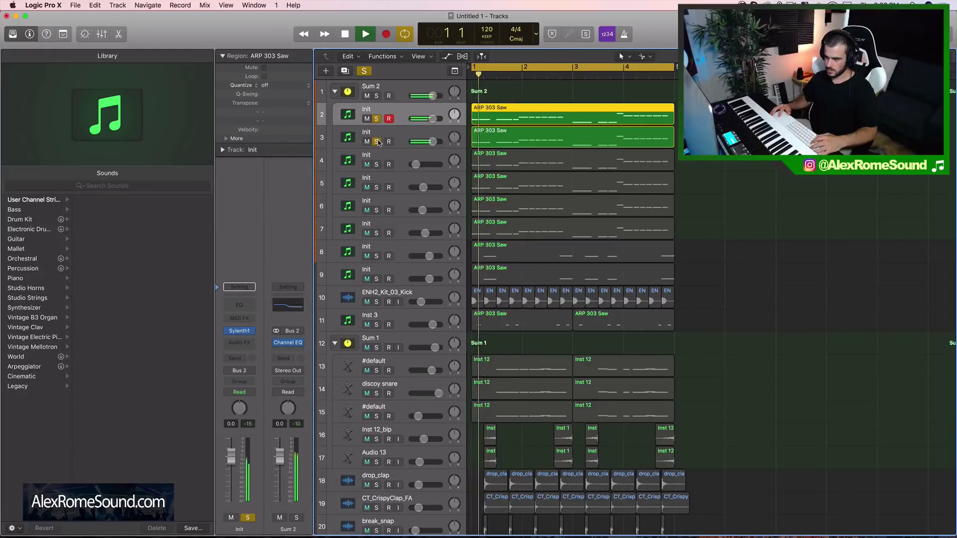
left_click(376, 118)
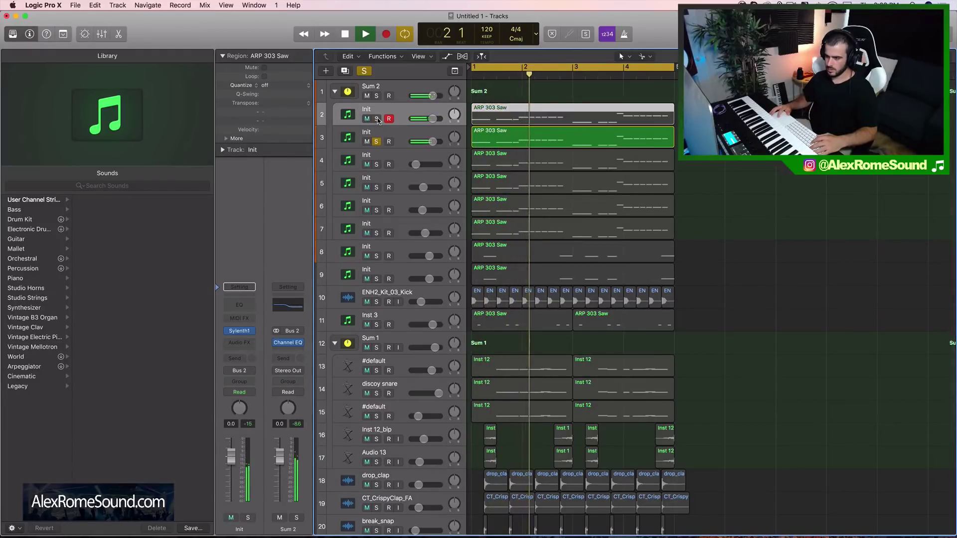
key("space")
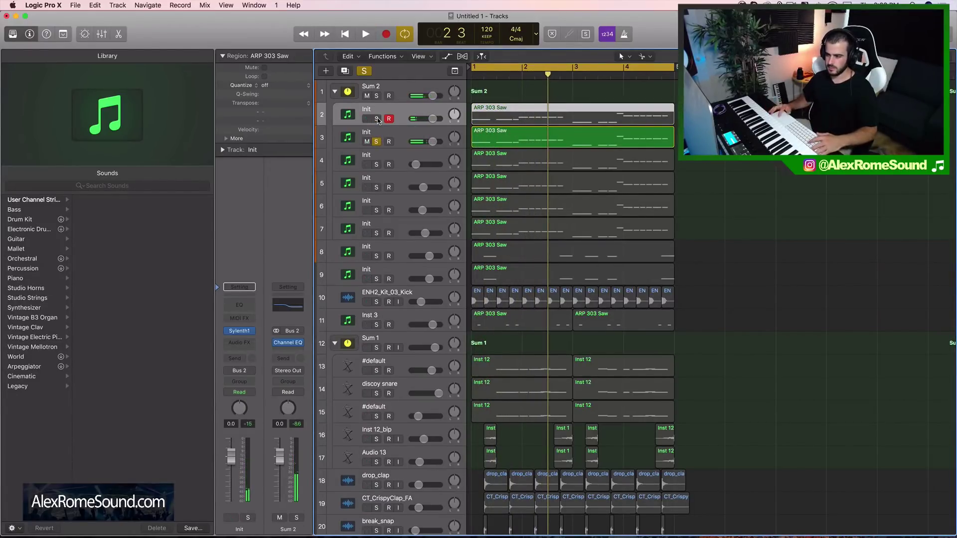
left_click(377, 119)
left_click_drag(500, 98, 518, 109)
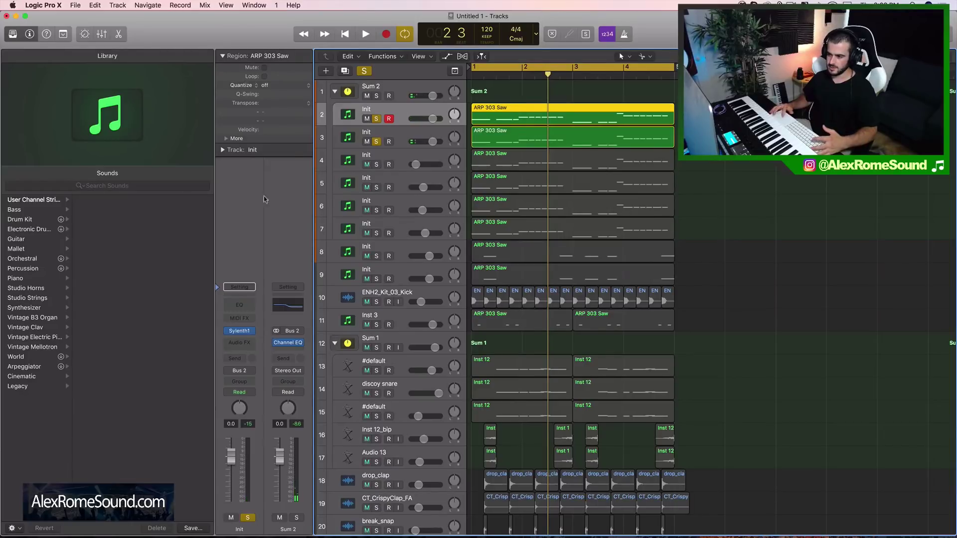
- Add a Channel EQ to the first Init track with a 48 dB/Oct low cut at about 110 Hz, and play the result
left_click(240, 306)
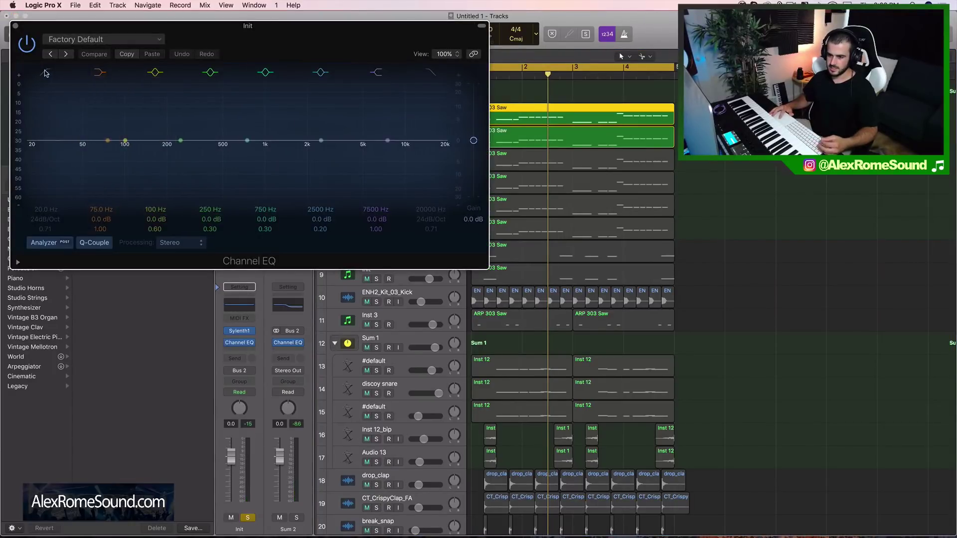
left_click_drag(45, 190, 146, 167)
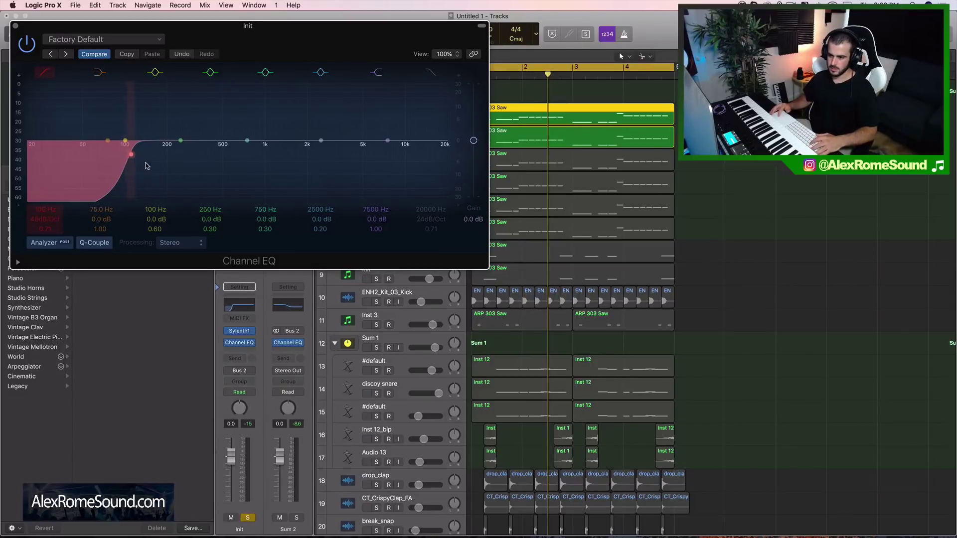
key("space")
left_click(14, 26)
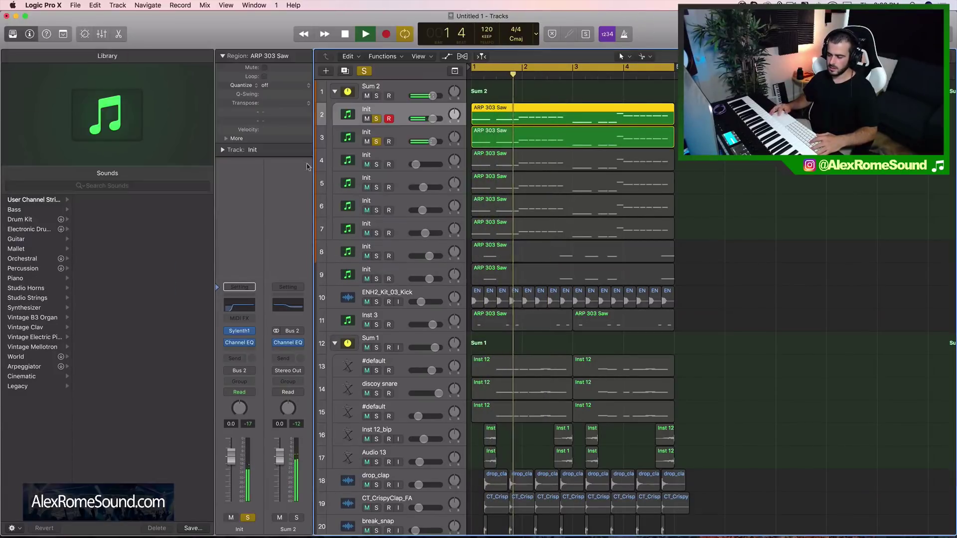
- Play the third Init track soloed with the first two, and release their solos so only the third stays soloed
left_click(376, 164)
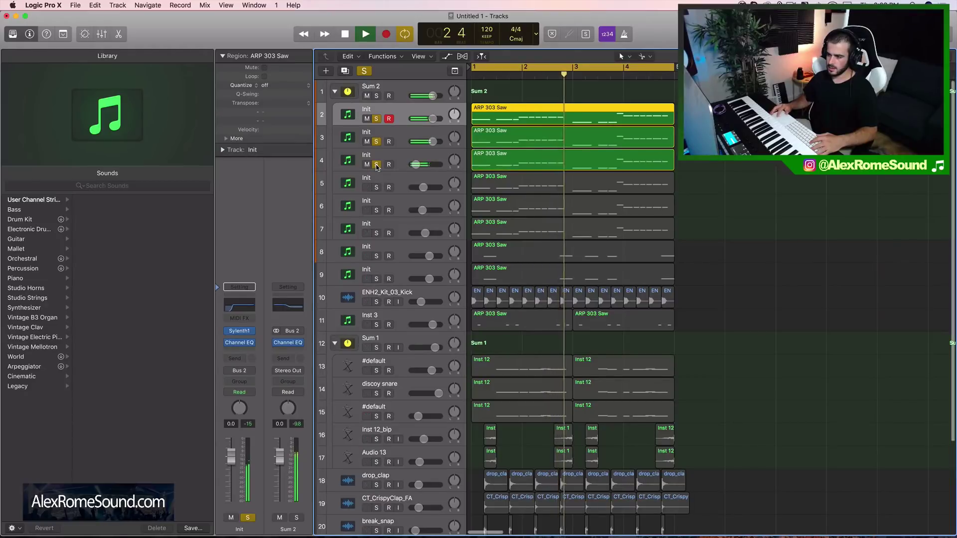
key("space")
left_click(376, 142)
left_click(376, 118)
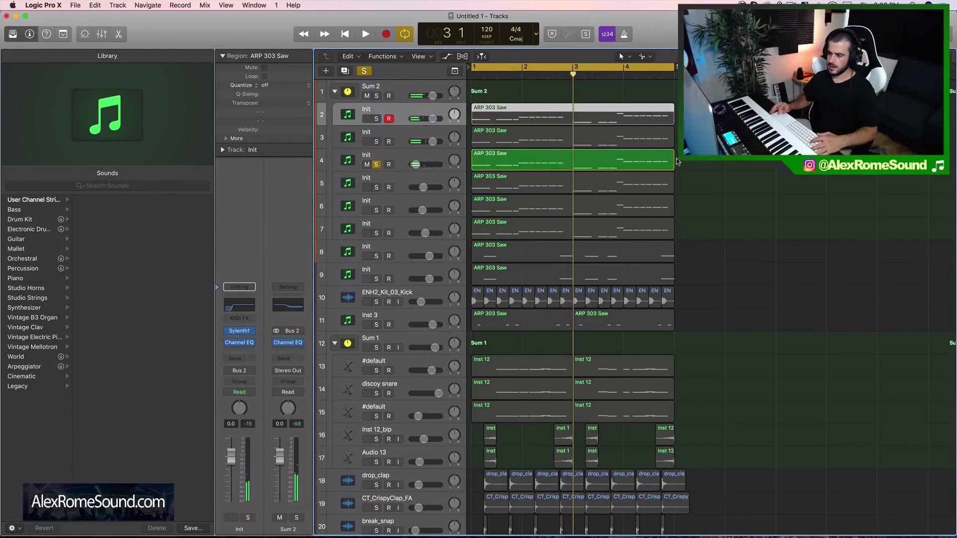
- Select the third Init track, open its Serum synth and play the soloed track from the start
left_click(522, 160)
left_click(496, 119)
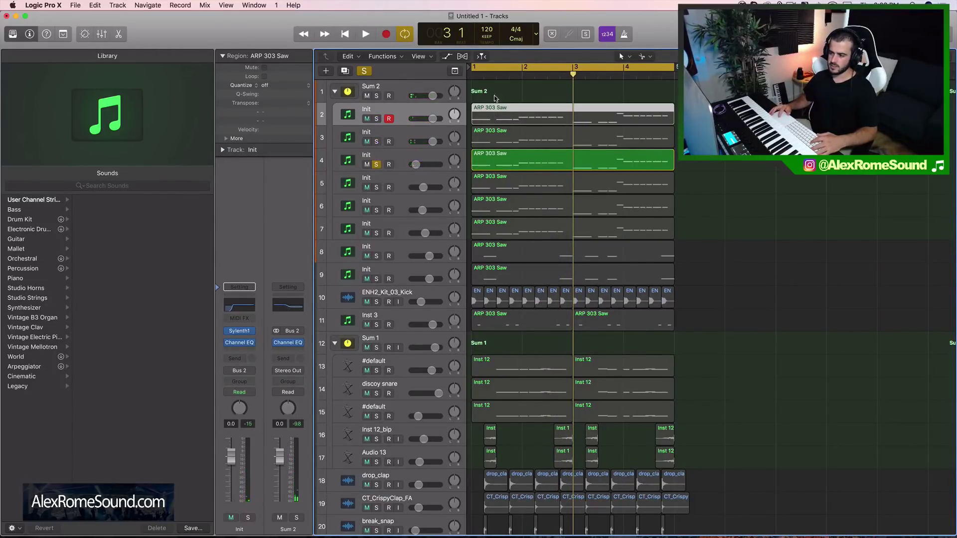
left_click_drag(494, 91, 520, 109)
left_click(397, 152)
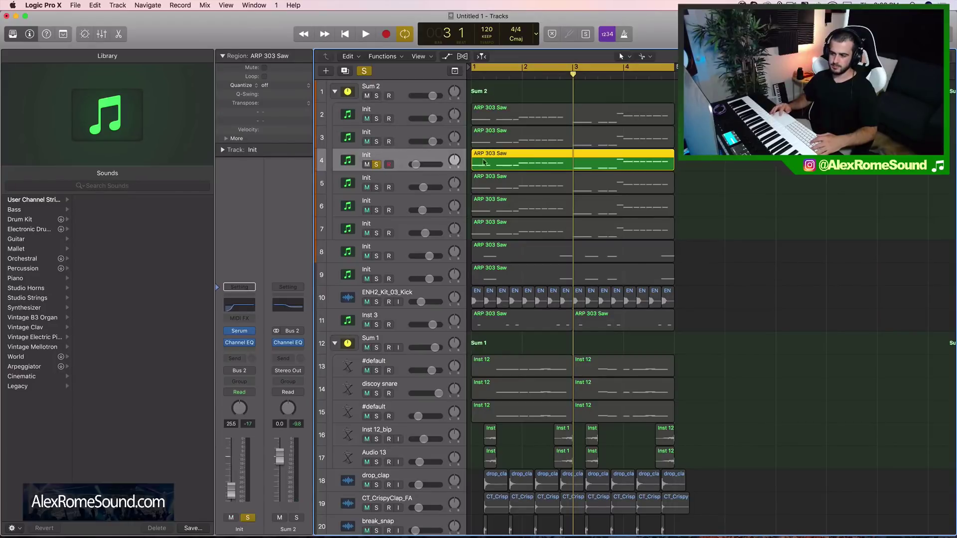
left_click(240, 332)
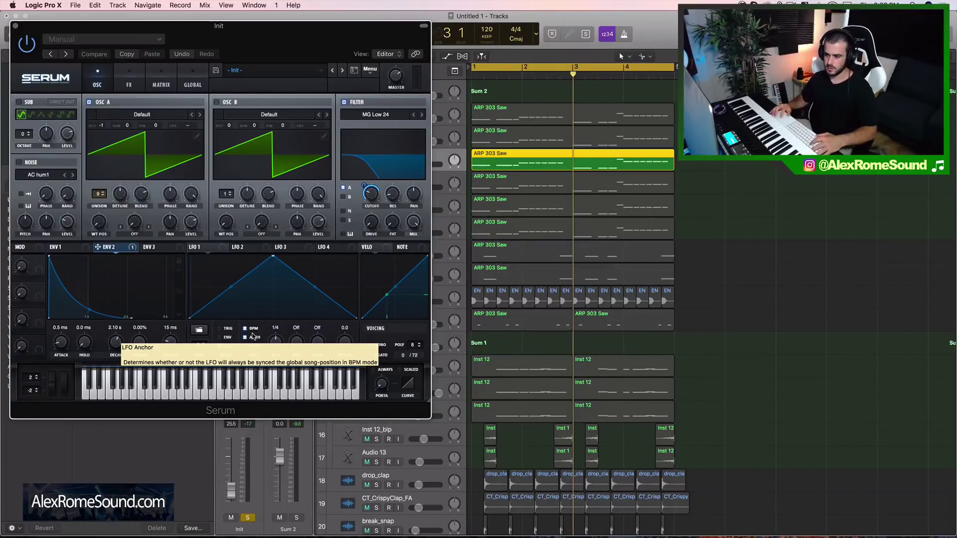
key("Return")
key("space")
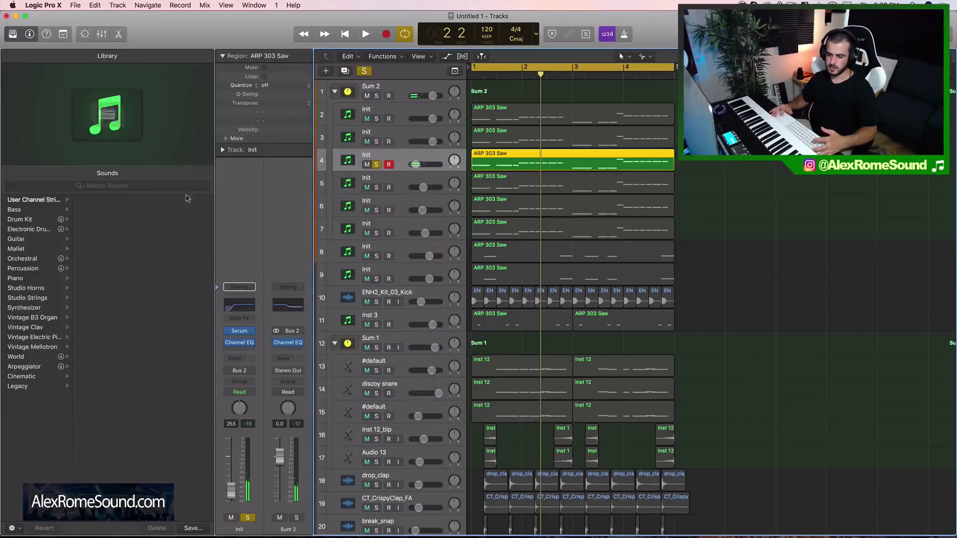
- Examine the Serum effects page of the third Init track and close the synth window
left_click(15, 25)
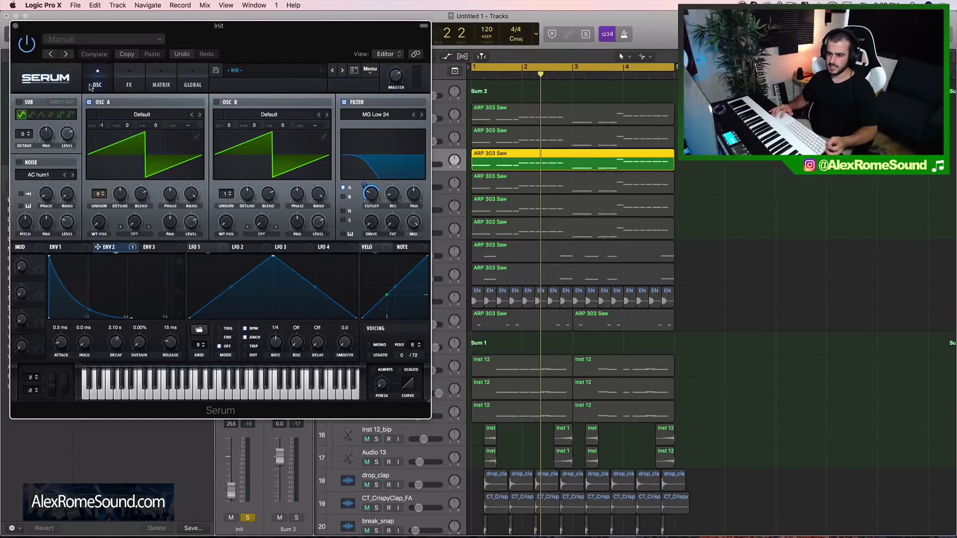
left_click(130, 85)
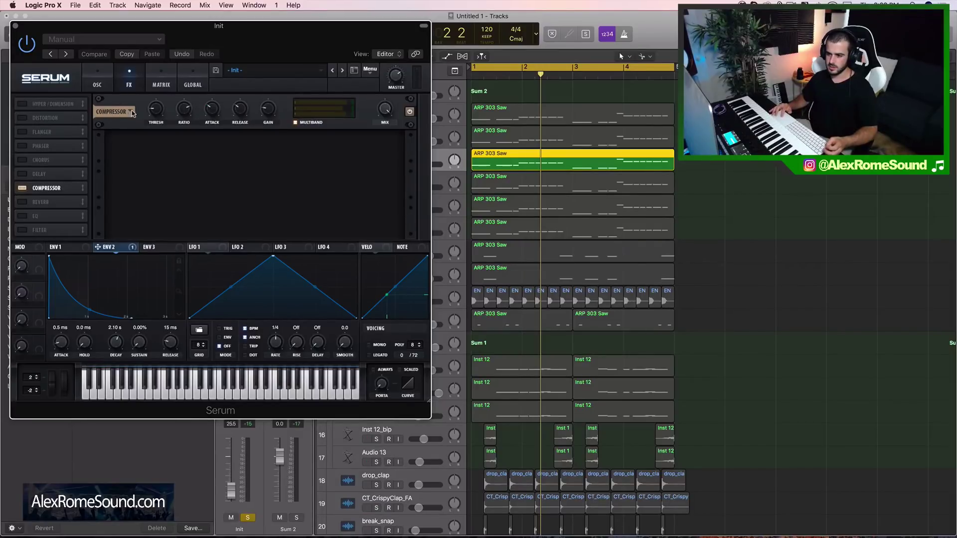
left_click(15, 26)
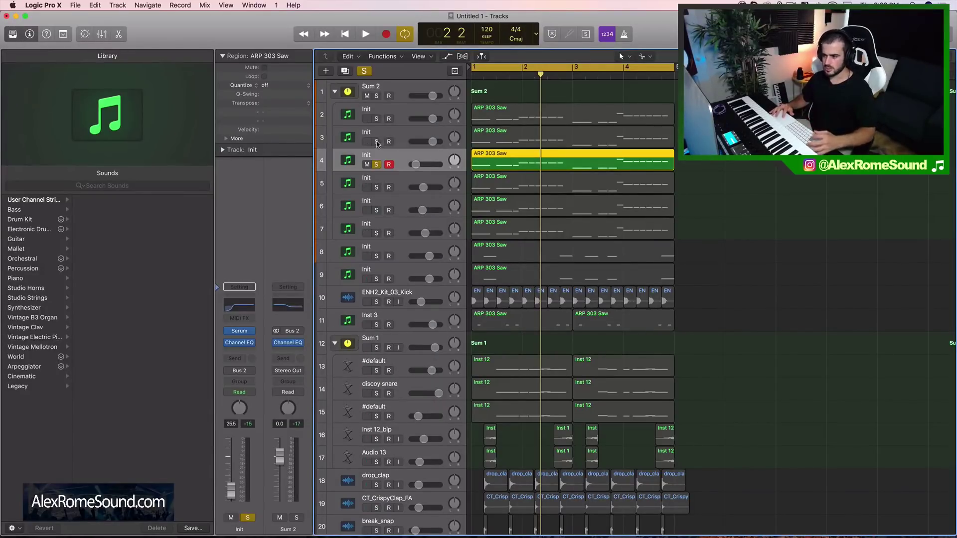
- Play the first and second Init tracks soloed together with the third, and release all three solos
left_click_drag(377, 143, 379, 118)
key("space")
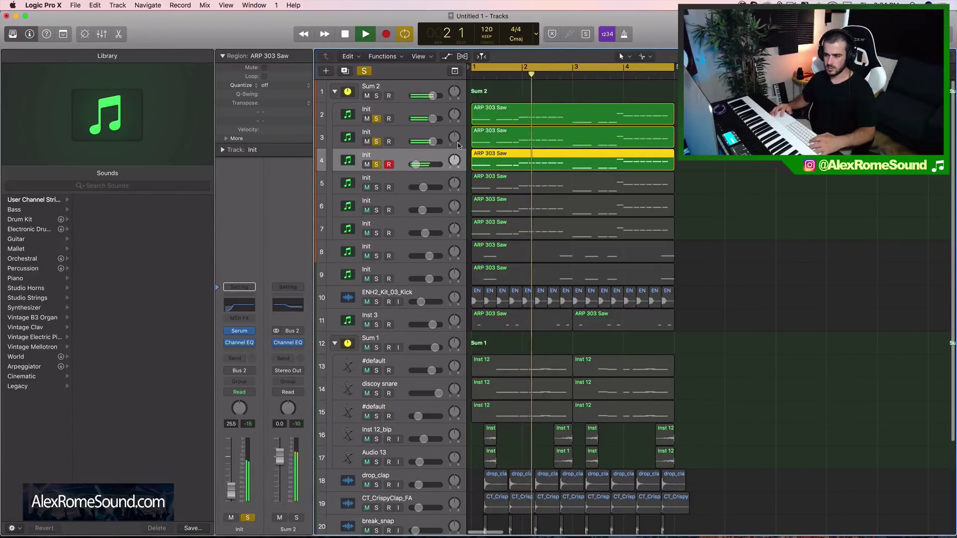
key("space")
left_click_drag(376, 164, 378, 119)
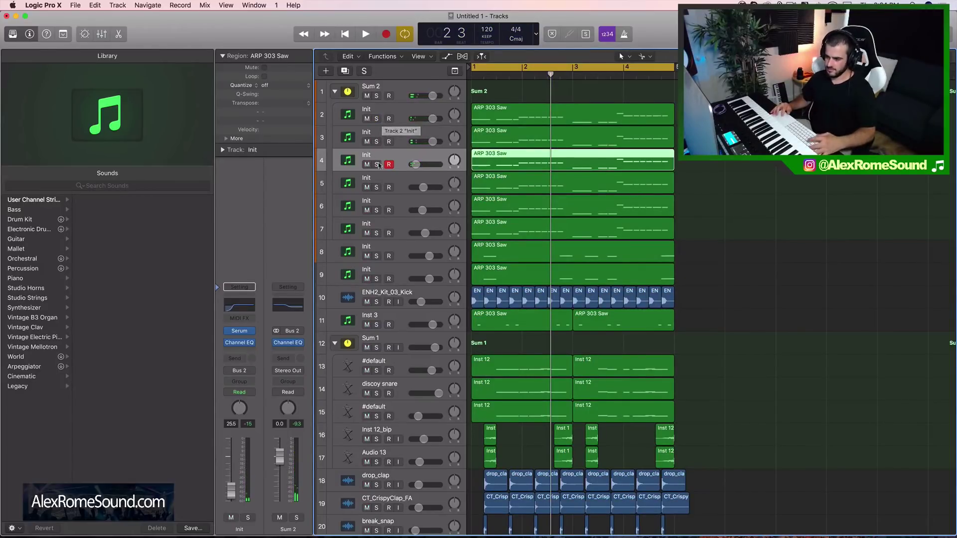
- Select and solo the fourth Init track and play it on its own
left_click(378, 183)
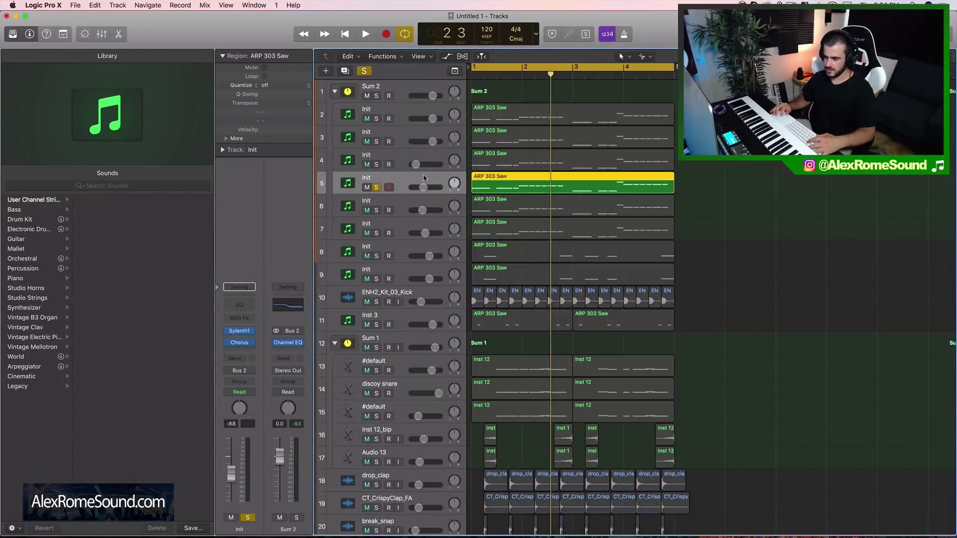
key("space")
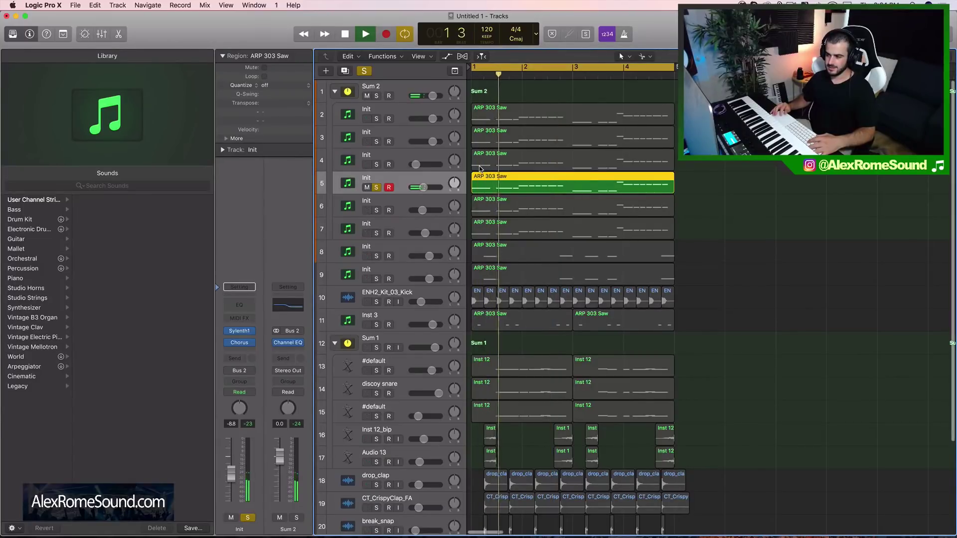
key("space")
- Play the fourth Init track while adding the second, first and third Init tracks to the solo
left_click(377, 142)
key("space")
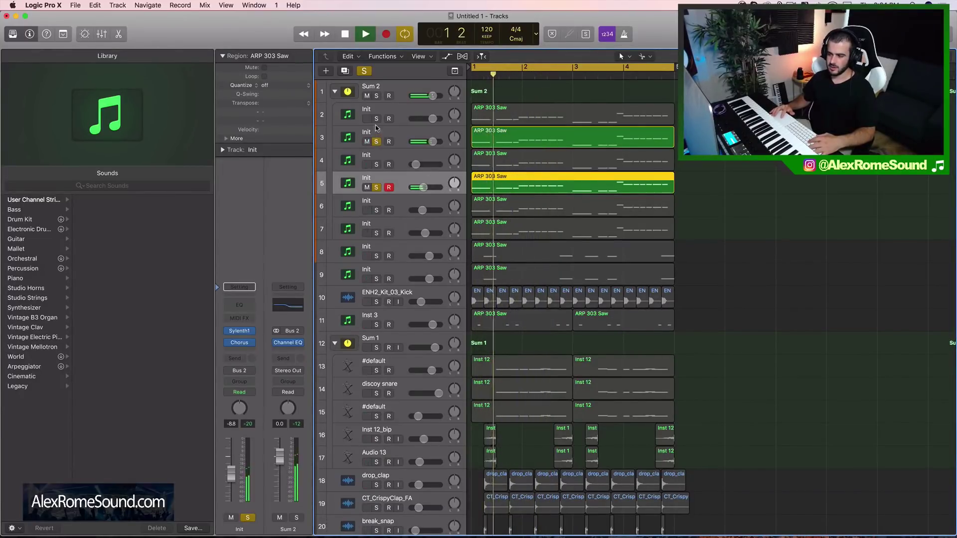
left_click(377, 119)
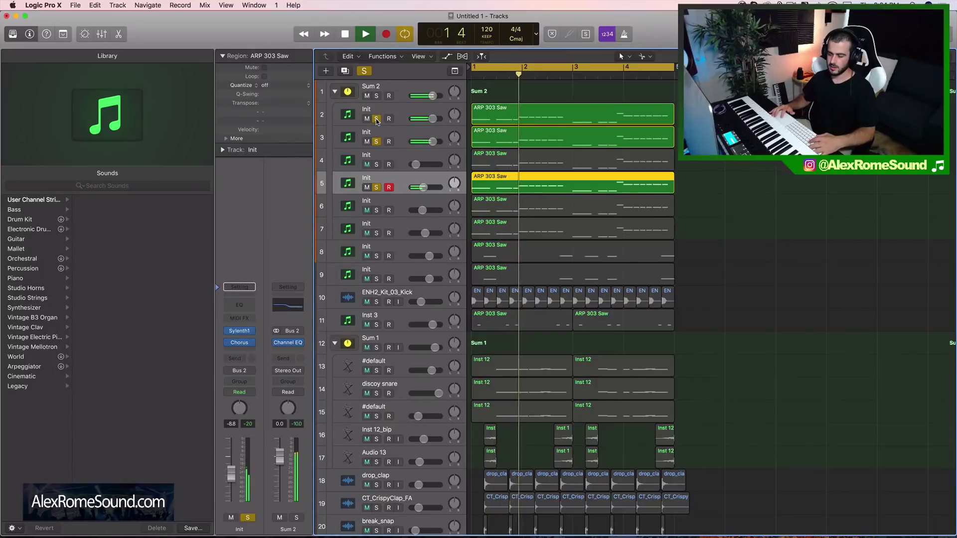
left_click(377, 164)
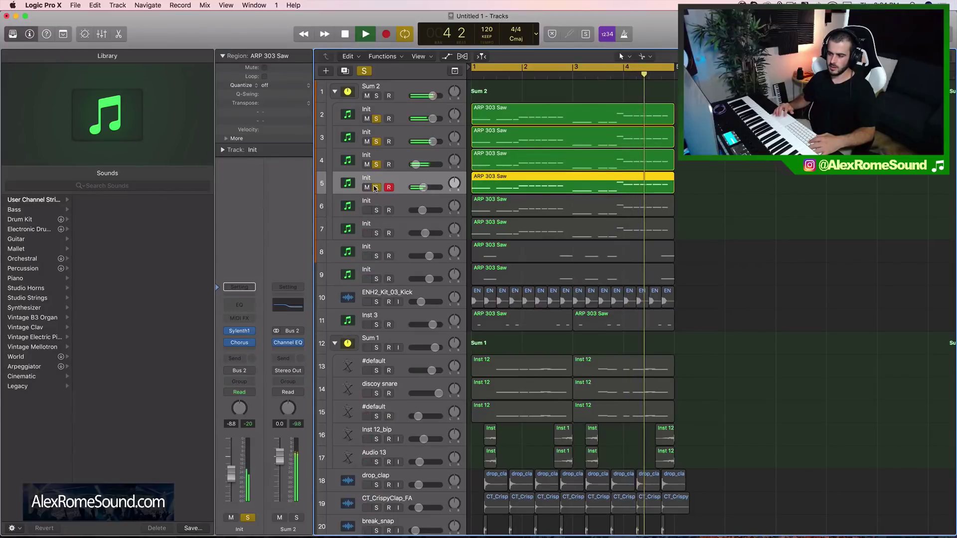
key("space")
- Release the solos of the first three Init tracks and replay only the fourth from the start
left_click(376, 187)
left_click(377, 164)
left_click(377, 141)
left_click(377, 119)
left_click(376, 187)
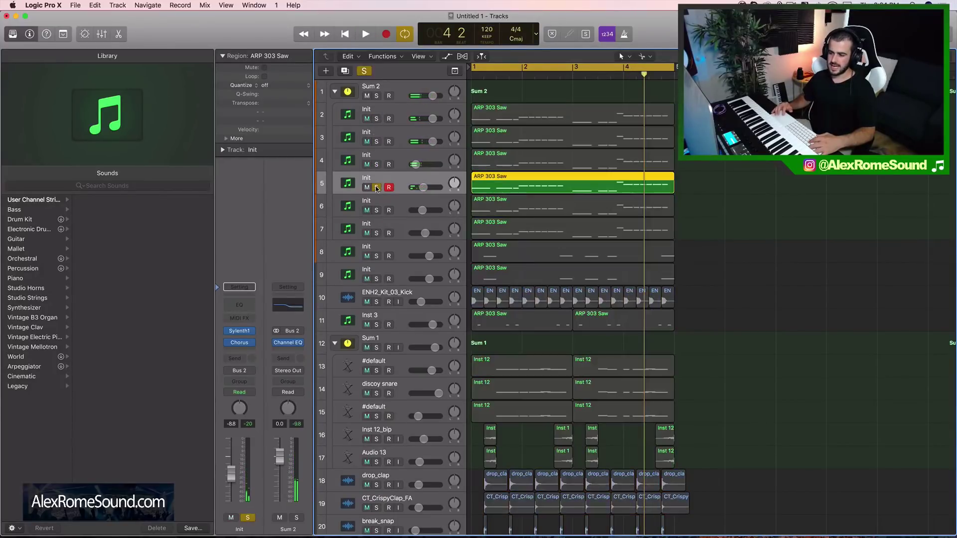
key("Return")
key("space")
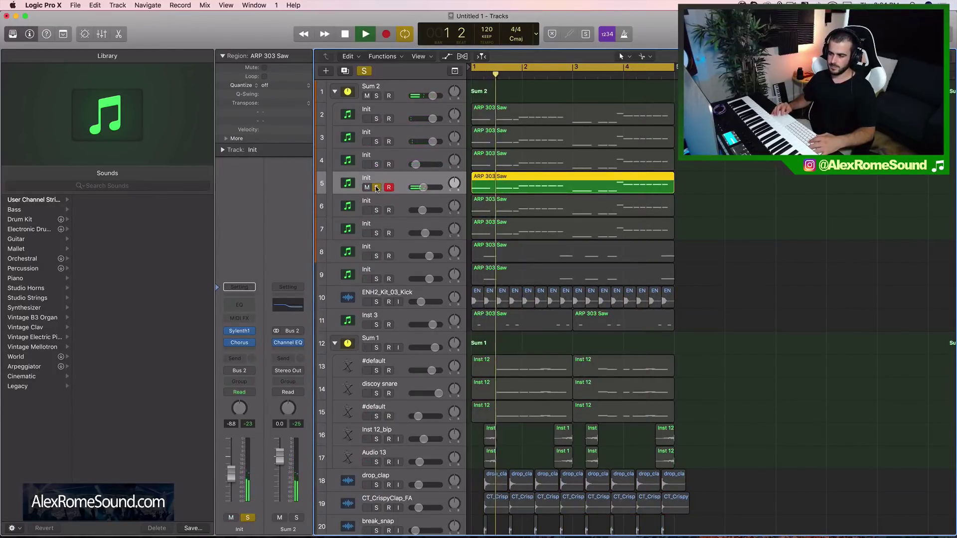
- Switch the solo from the fourth to the fifth Init track and play it from the start
left_click(376, 188)
left_click(377, 210)
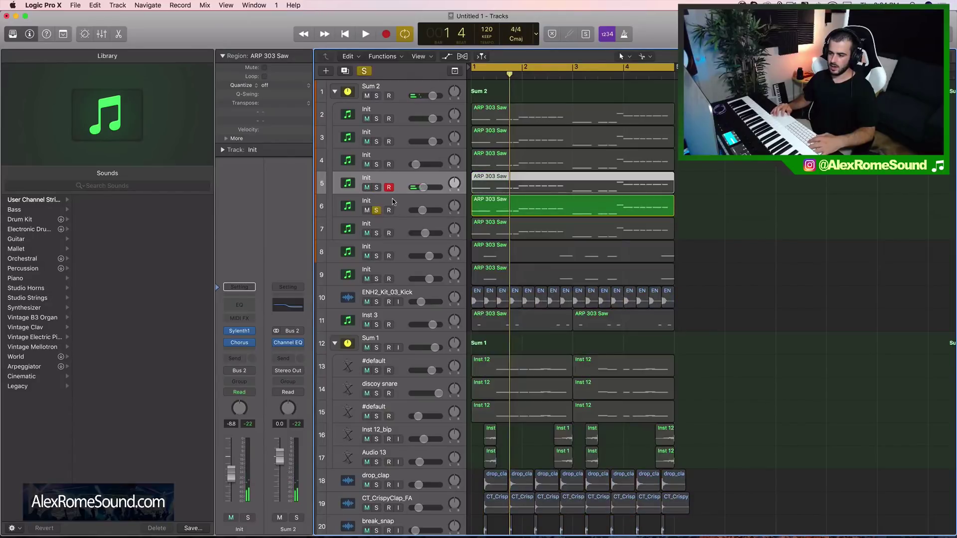
key("Return")
key("space")
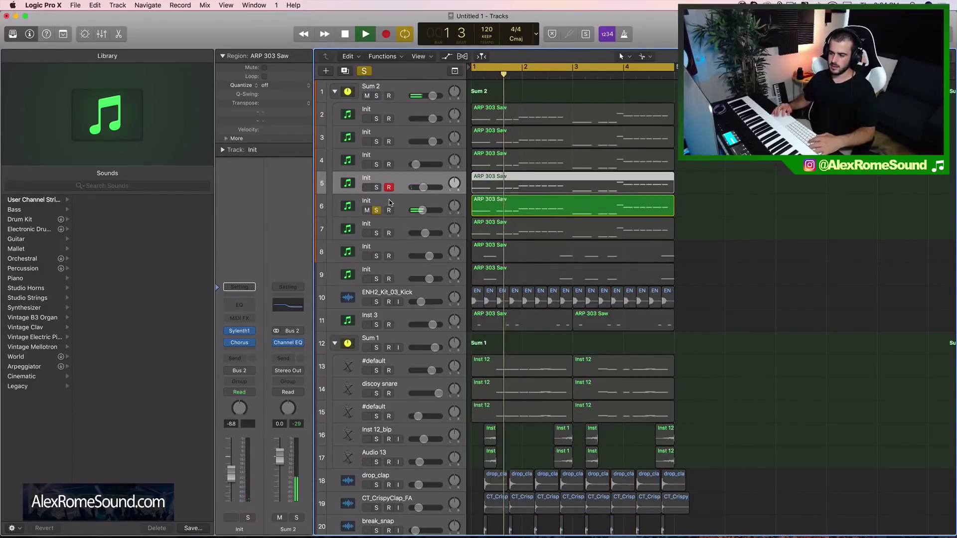
- Add the fourth, third, second and first Init tracks to the solo during playback, stop, and release all five solos
left_click(377, 187)
left_click(376, 165)
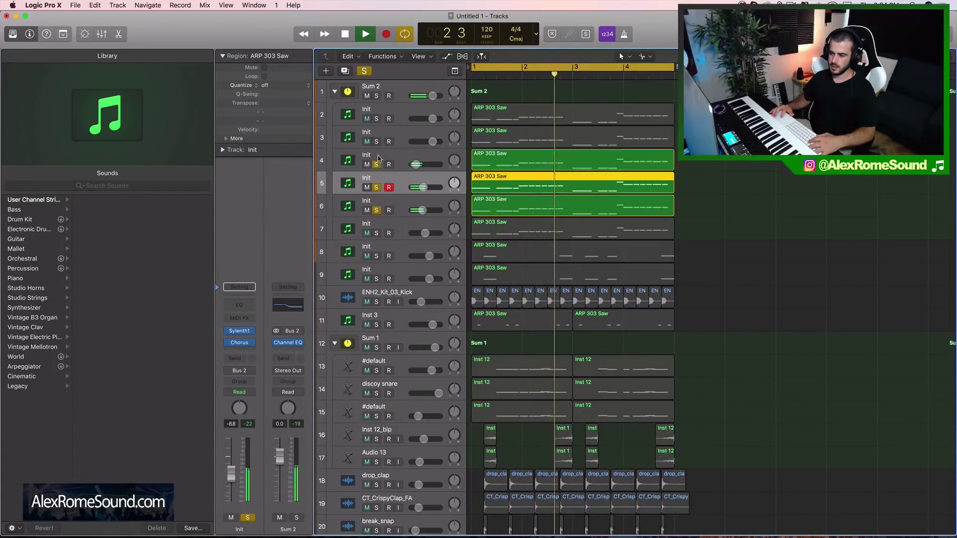
left_click(376, 141)
left_click(377, 118)
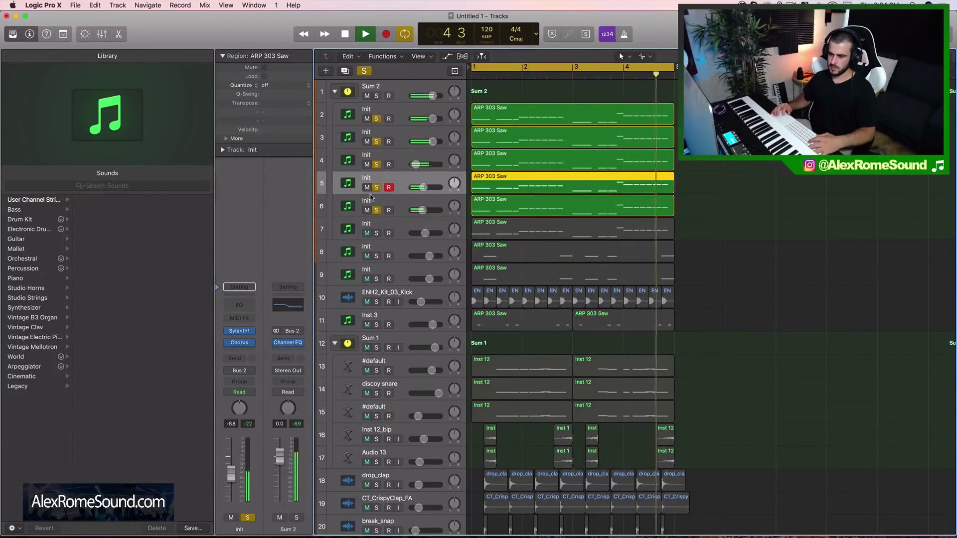
key("space")
left_click_drag(377, 210, 379, 125)
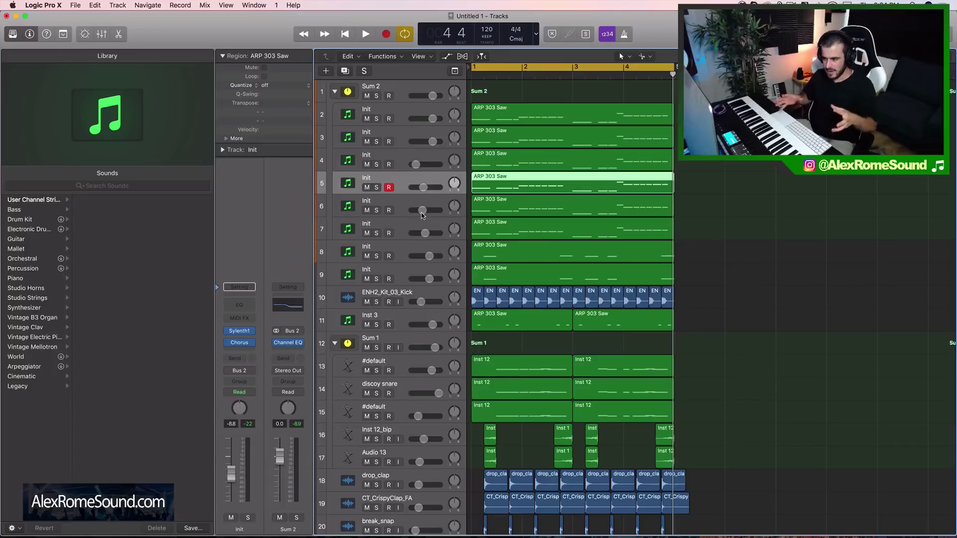
- Select the six ARP 303 Saw regions of the Init tracks inside the Sum 2 stack
left_click_drag(707, 220, 453, 94)
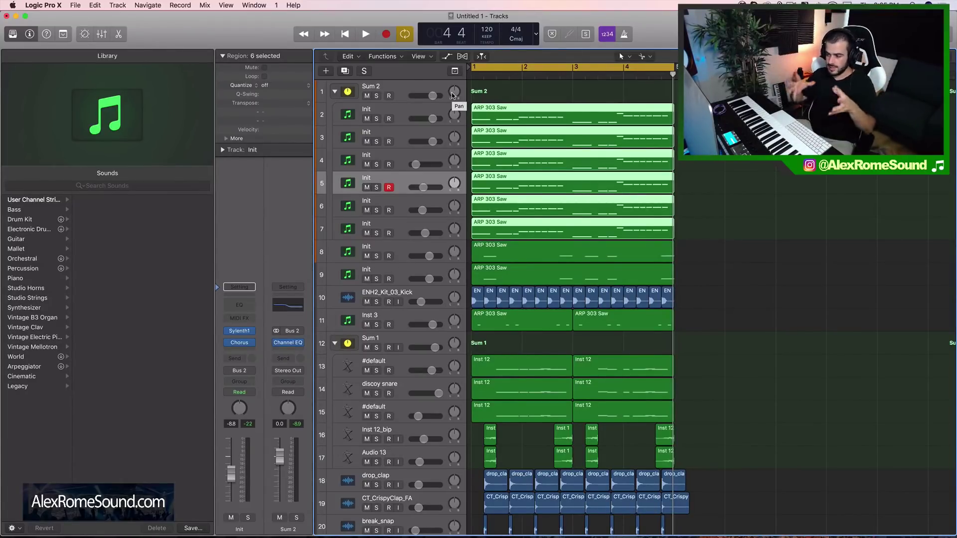
left_click_drag(729, 238, 506, 120)
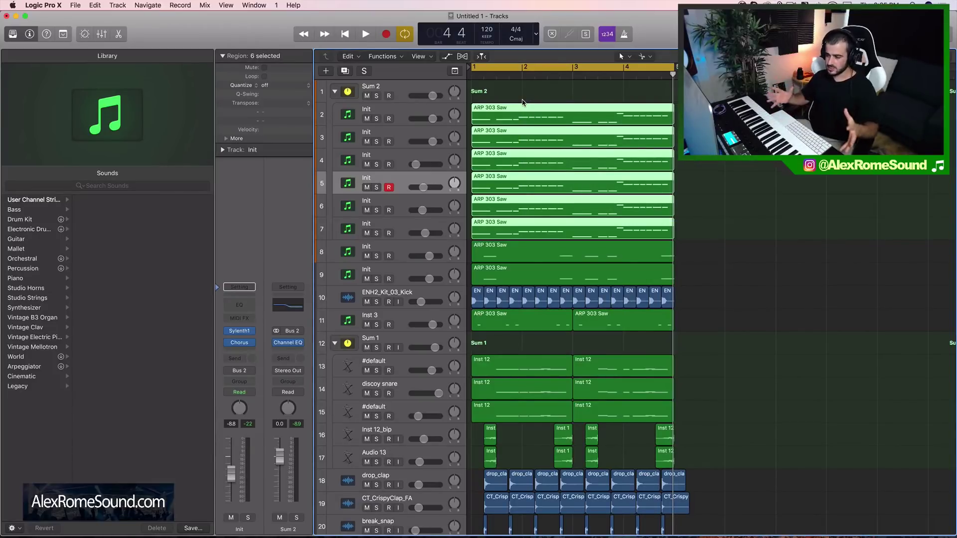
scroll(585, 120, "down", 5)
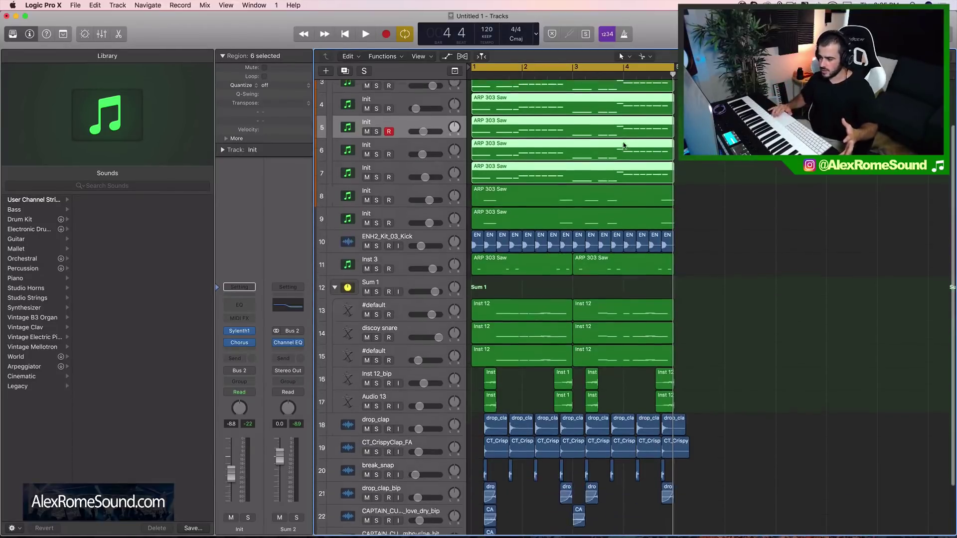
scroll(623, 142, "up", 5)
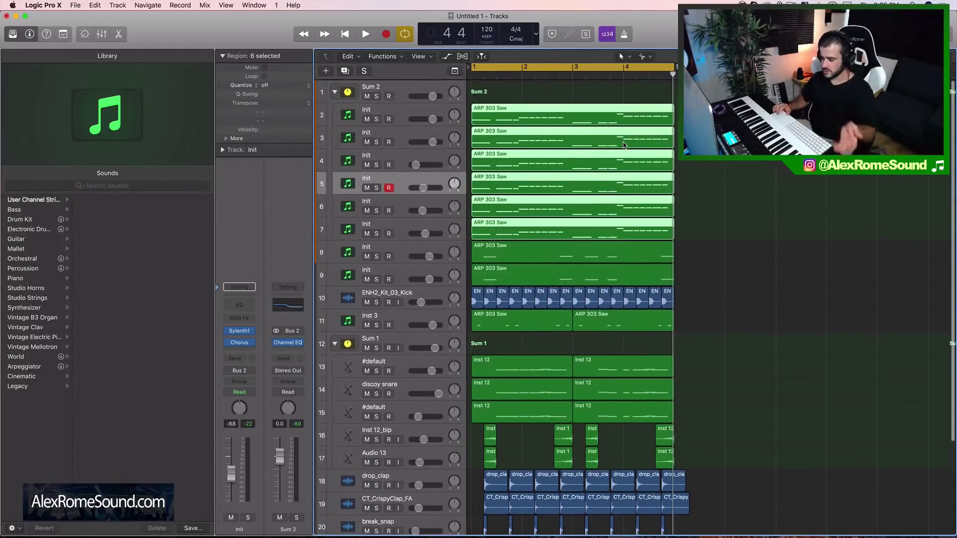
left_click(704, 168)
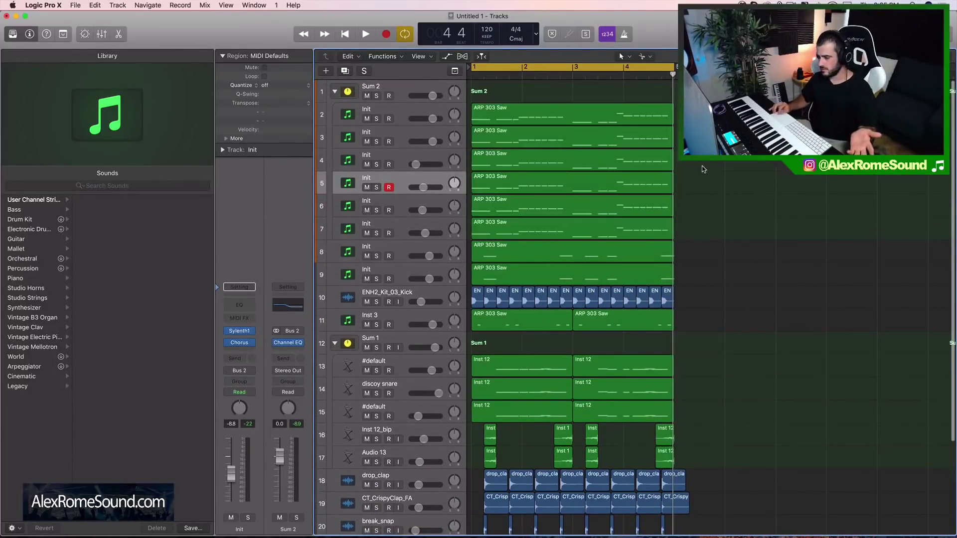
left_click_drag(703, 232, 436, 125)
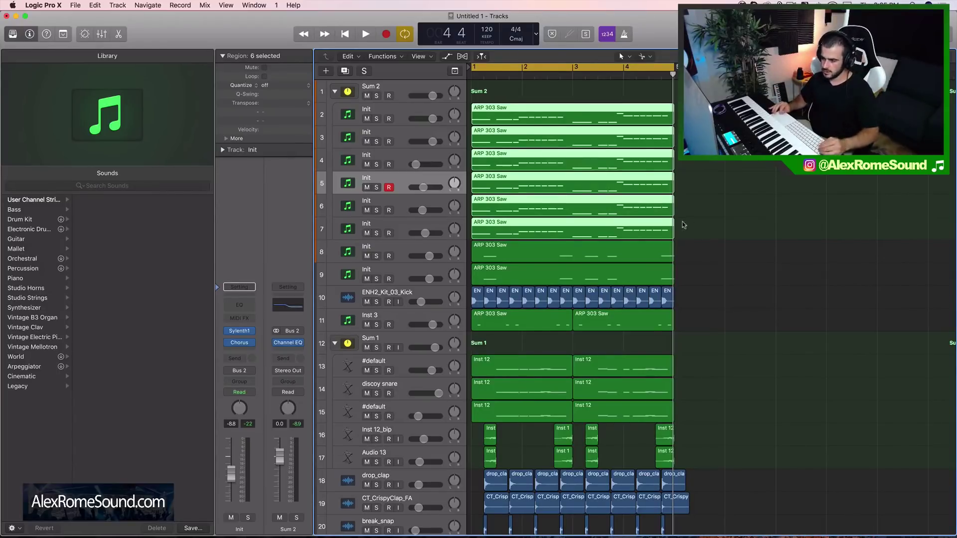
- Solo the sixth Init track, play it on its own, and release its solo
scroll(384, 194, "down", 2)
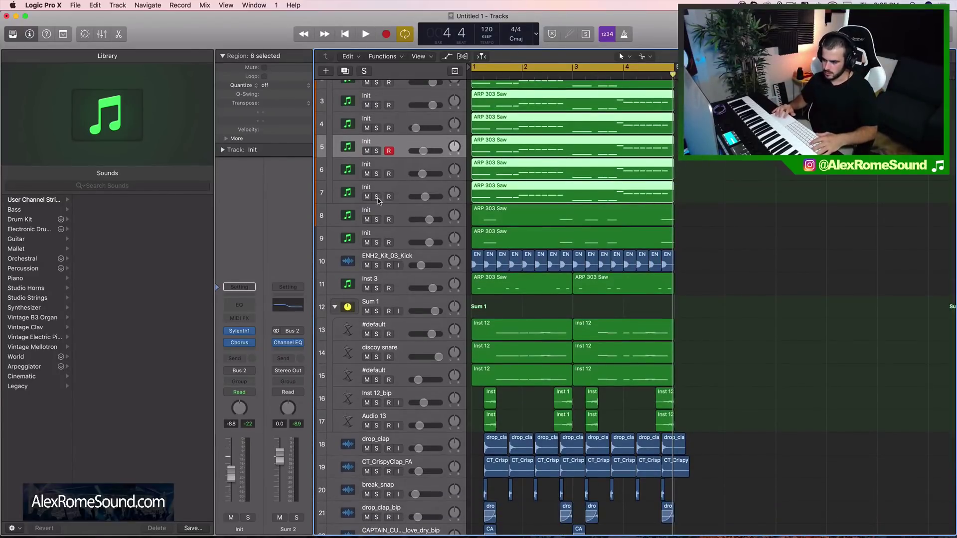
left_click(376, 196)
key("space")
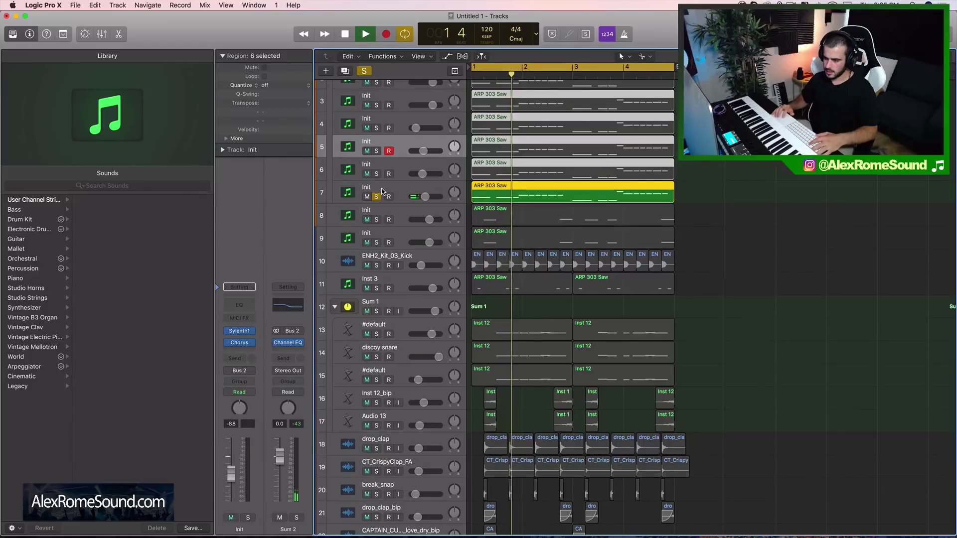
scroll(379, 188, "up", 1)
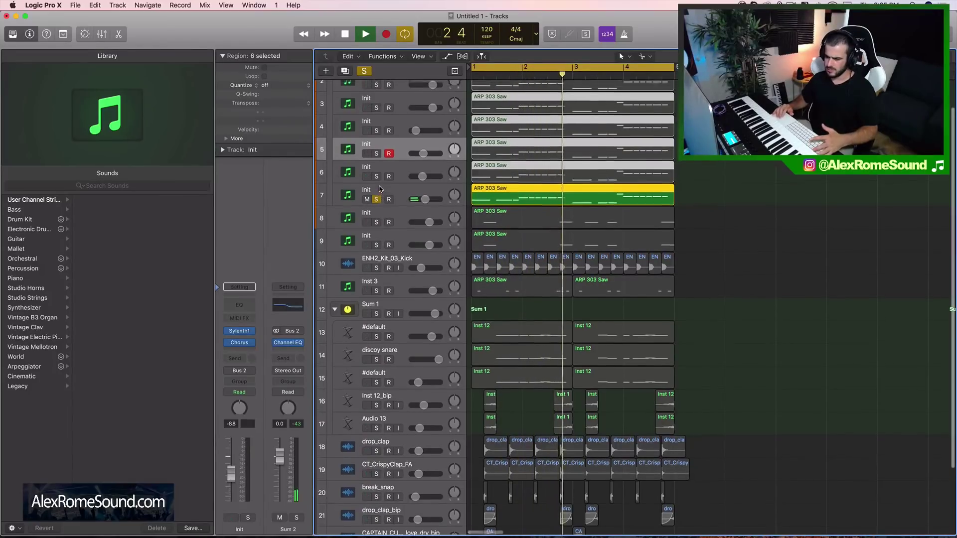
key("space")
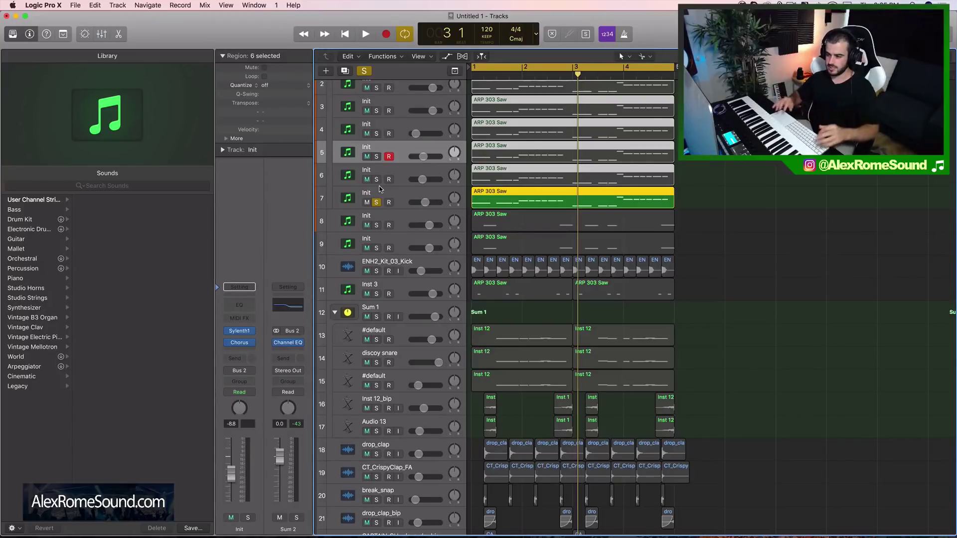
left_click(377, 202)
- Solo the Sum 2 stack and play all six of its Init layers together
scroll(379, 102, "up", 2)
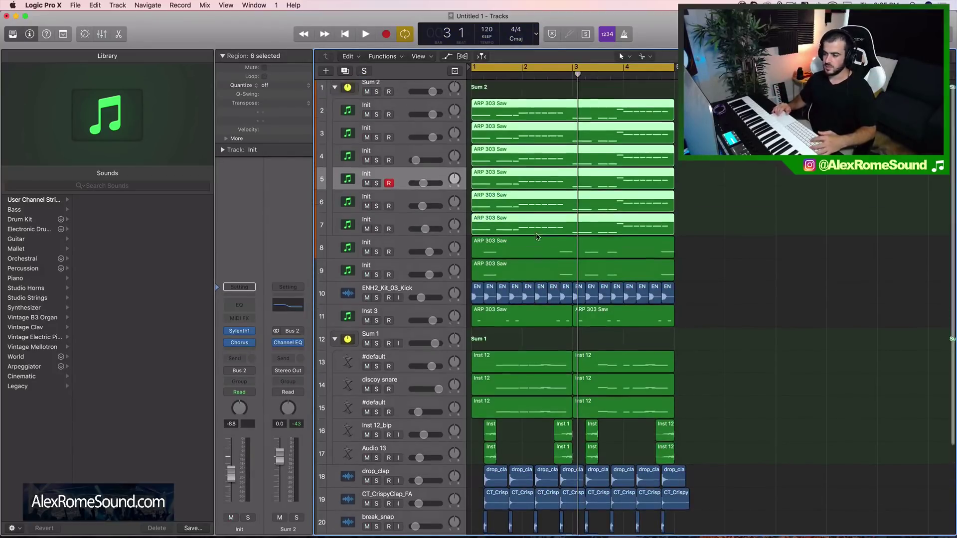
left_click(376, 96)
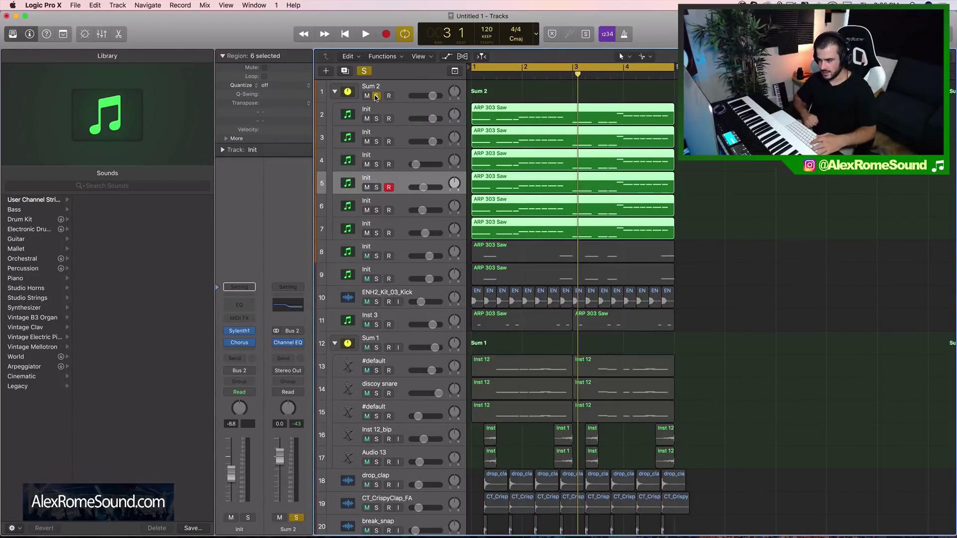
key("space")
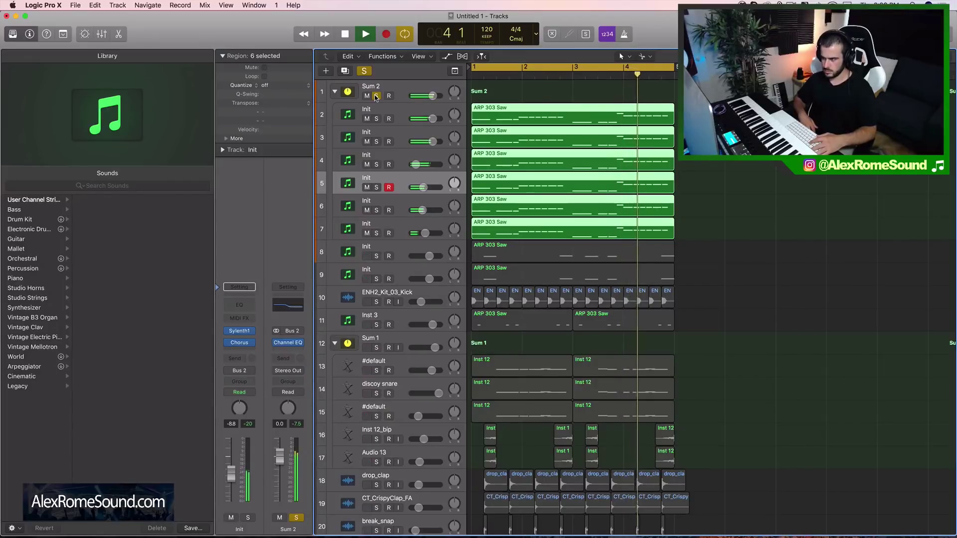
key("space")
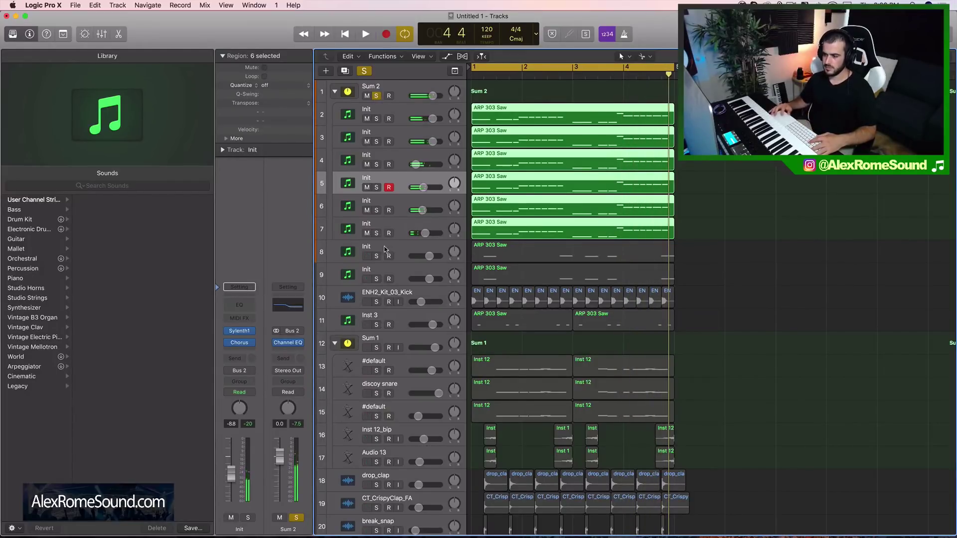
- Add the seventh and eighth Init tracks to the solo and play them together with the Sum 2 stack
left_click(376, 256)
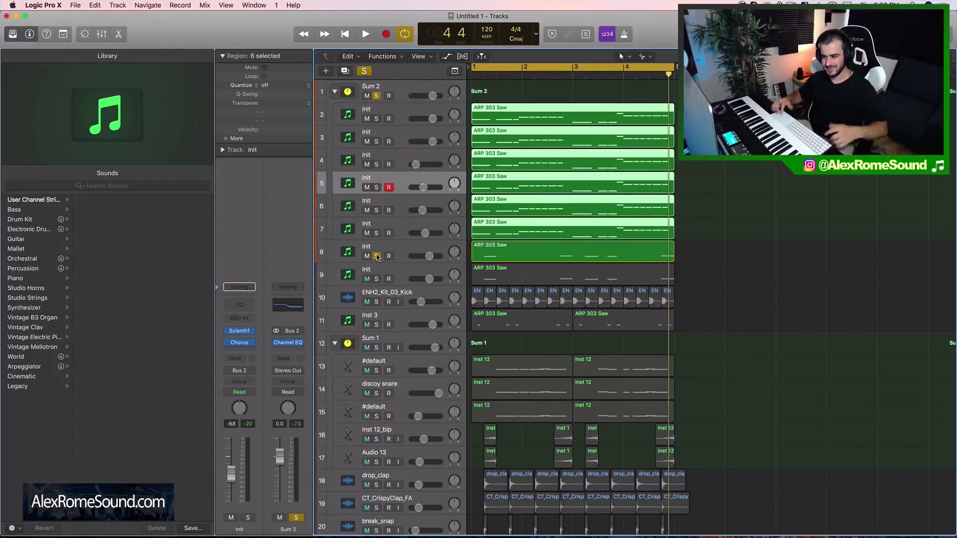
left_click(376, 279)
key("space")
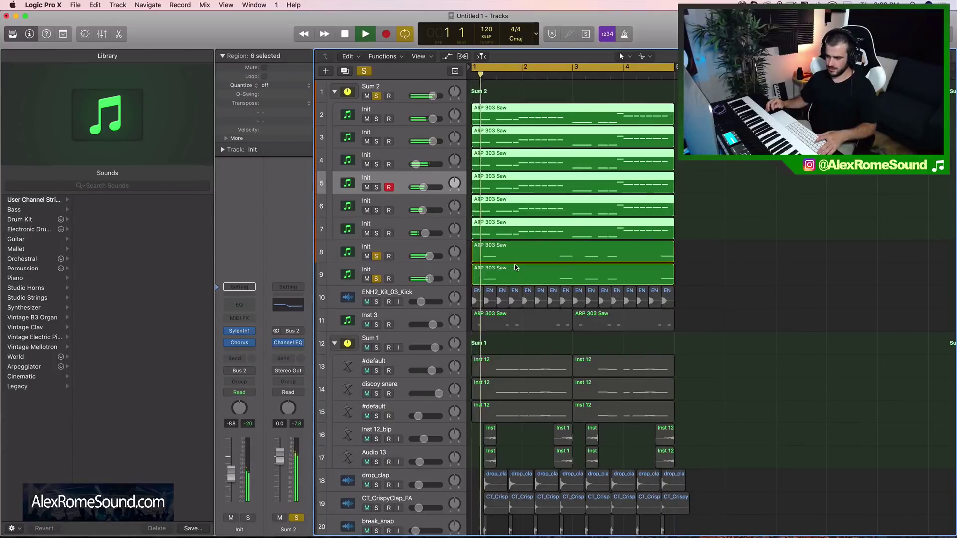
key("space")
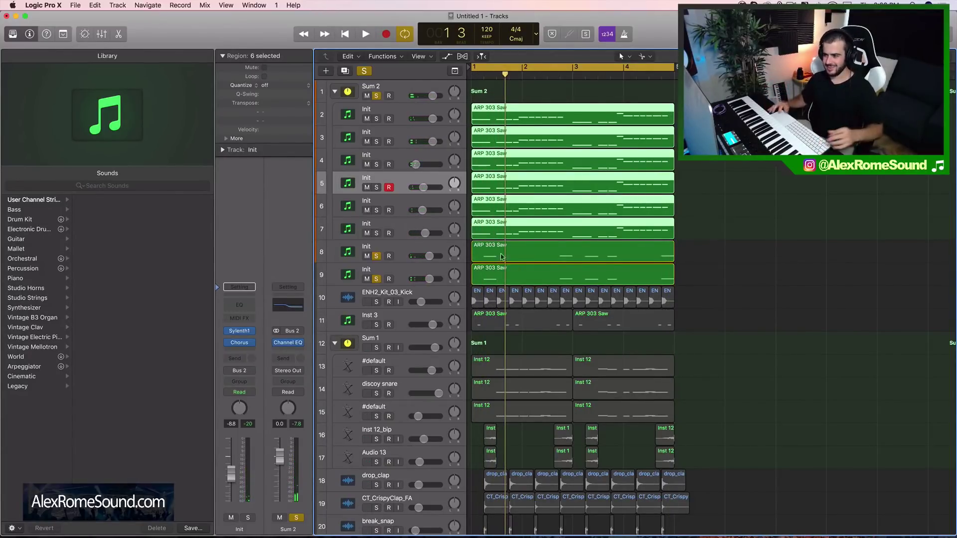
- Release the Sum 2 stack's solo and play only the seventh and eighth Init tracks
key("ctrl+m")
key("space")
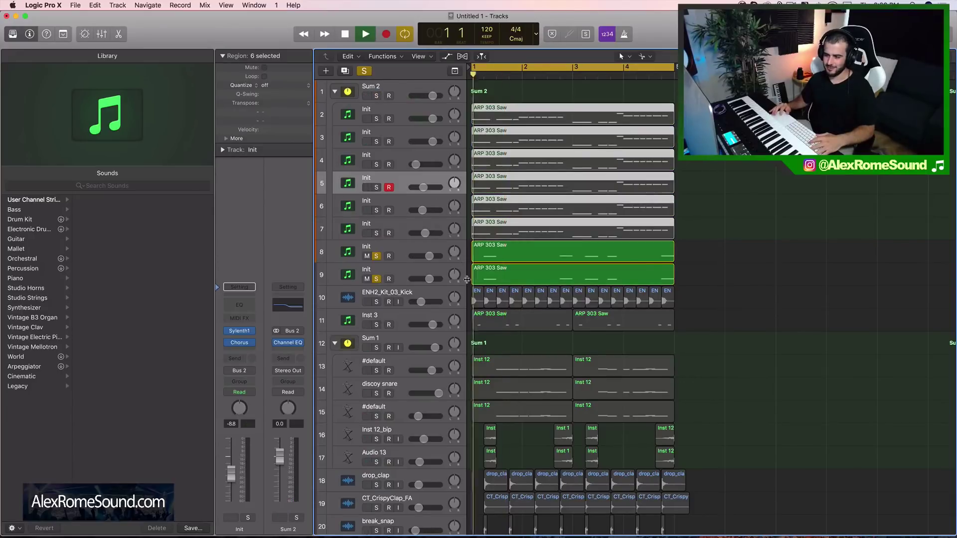
key("space")
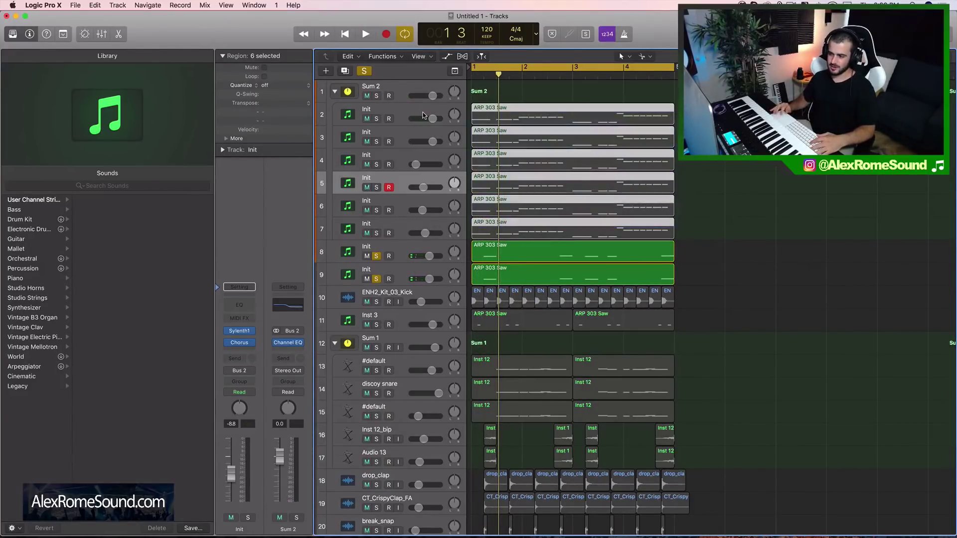
- Leave only the seventh Init track soloed, examine its Sylenth1 patch, and close the plug-in window
left_click(398, 246)
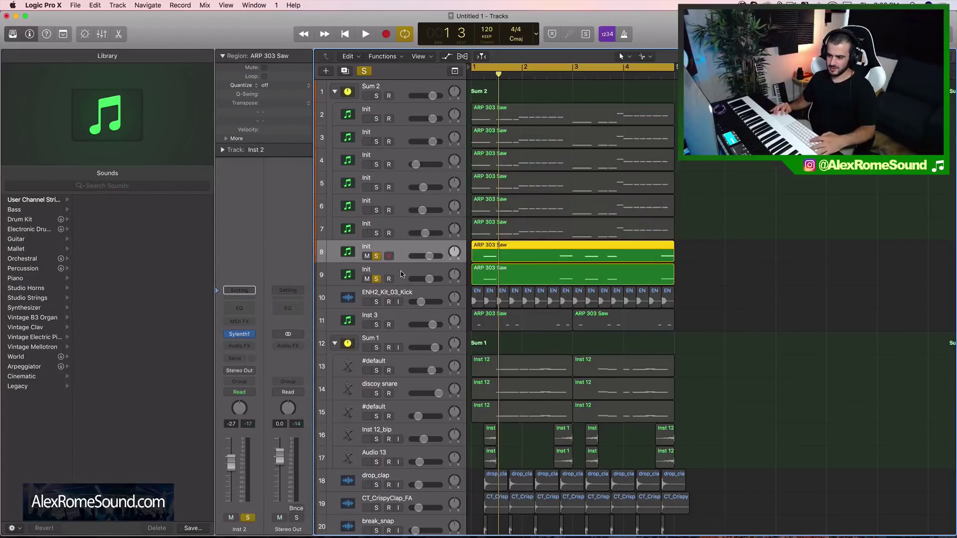
left_click(403, 273, "shift")
left_click(403, 258)
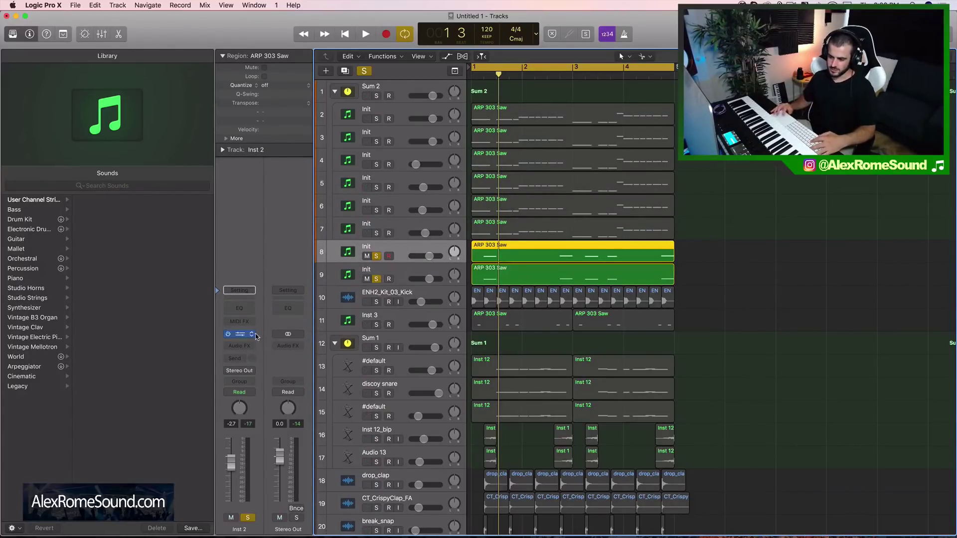
left_click(376, 279)
key("space")
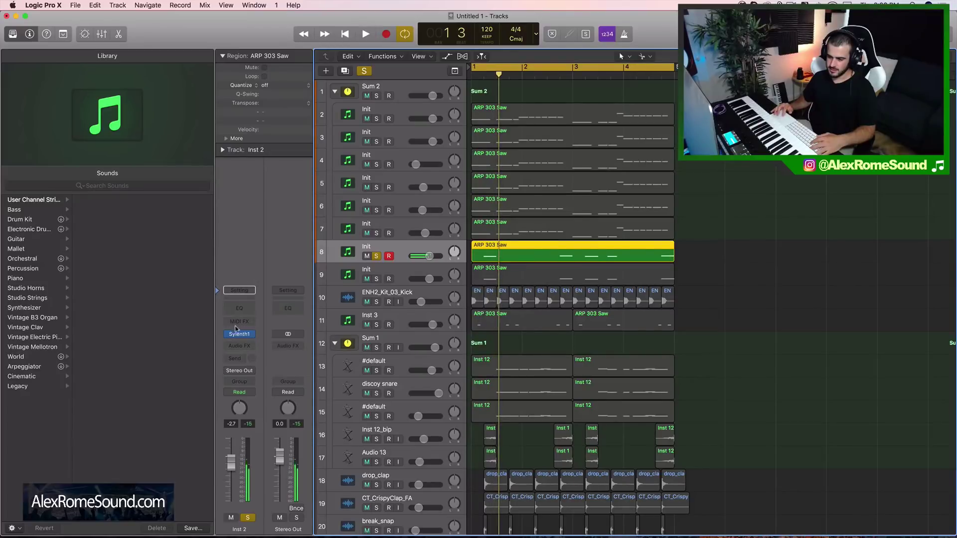
left_click(239, 334)
mouse_move(37, 266)
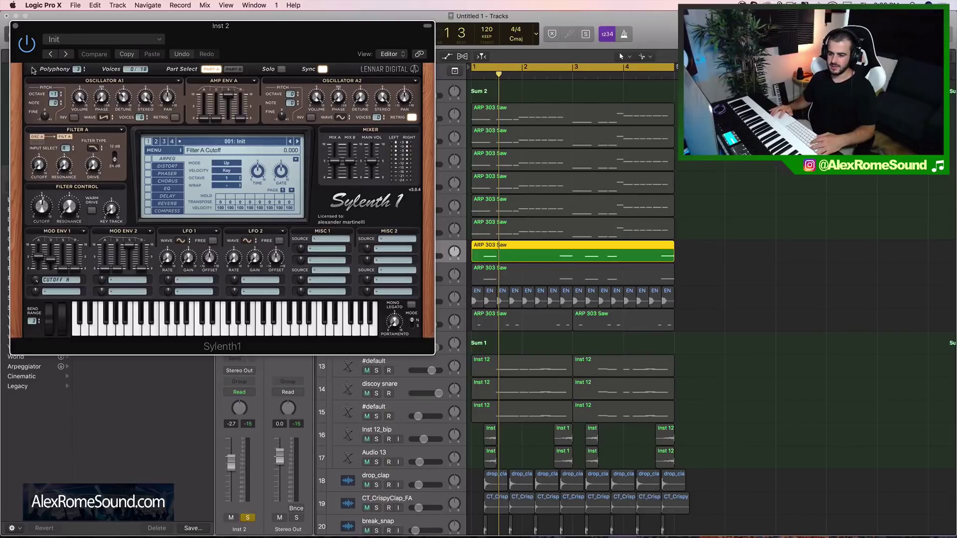
left_click(15, 25)
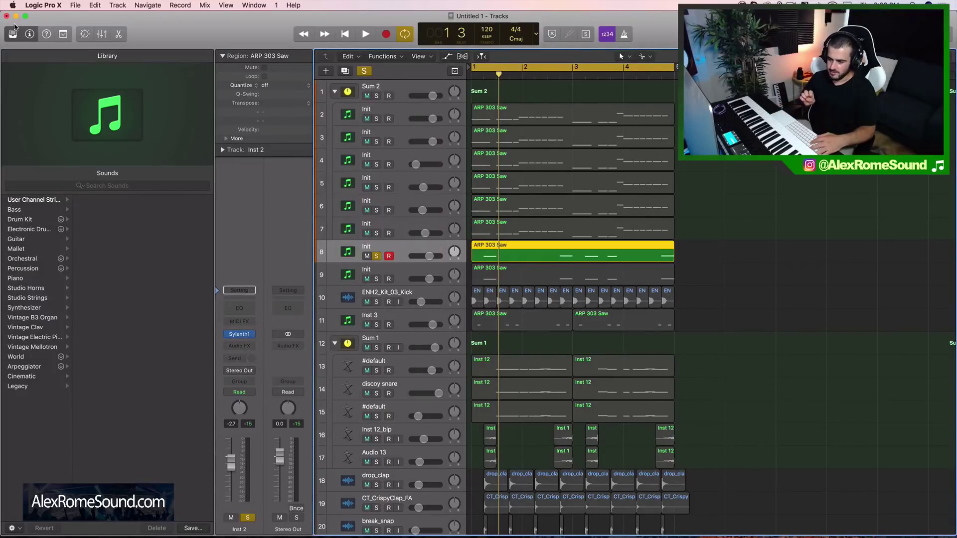
- Play the seventh Init track alone and again with the eighth Init track soloed, and release both solos
key("space")
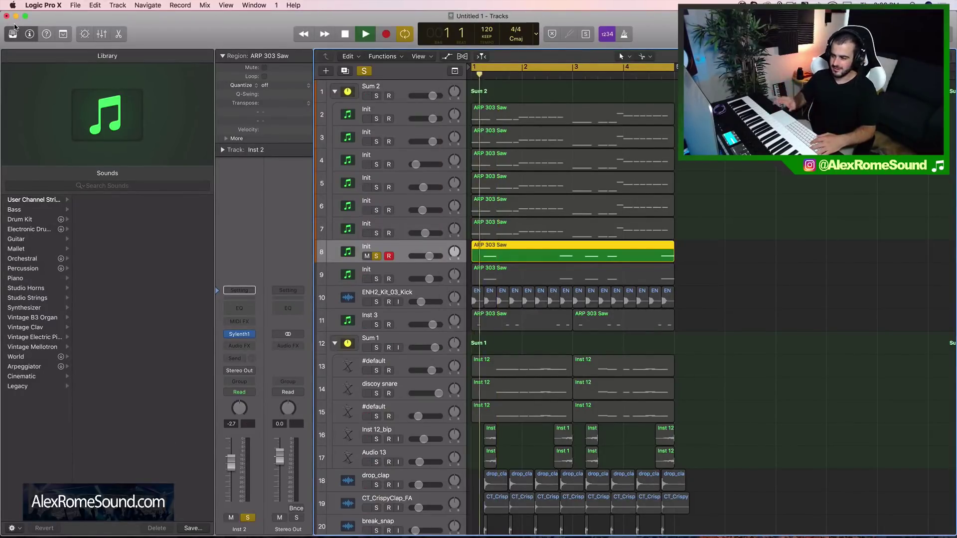
key("space")
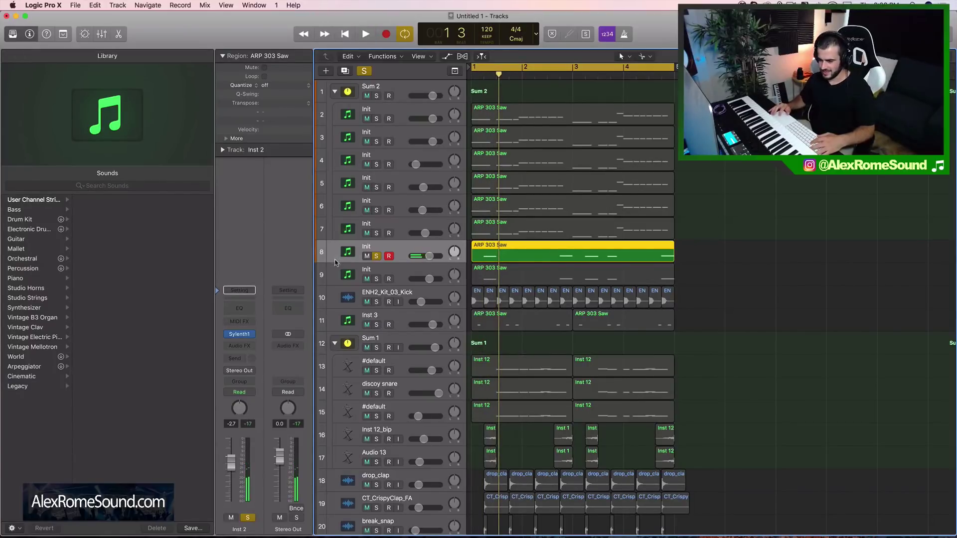
left_click(376, 279)
key("space")
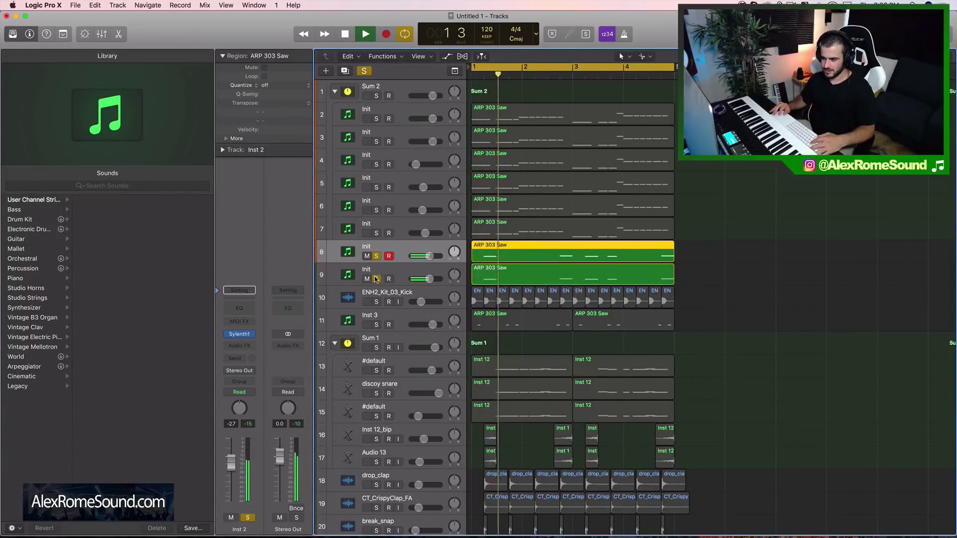
key("space")
left_click(376, 279)
left_click(376, 256)
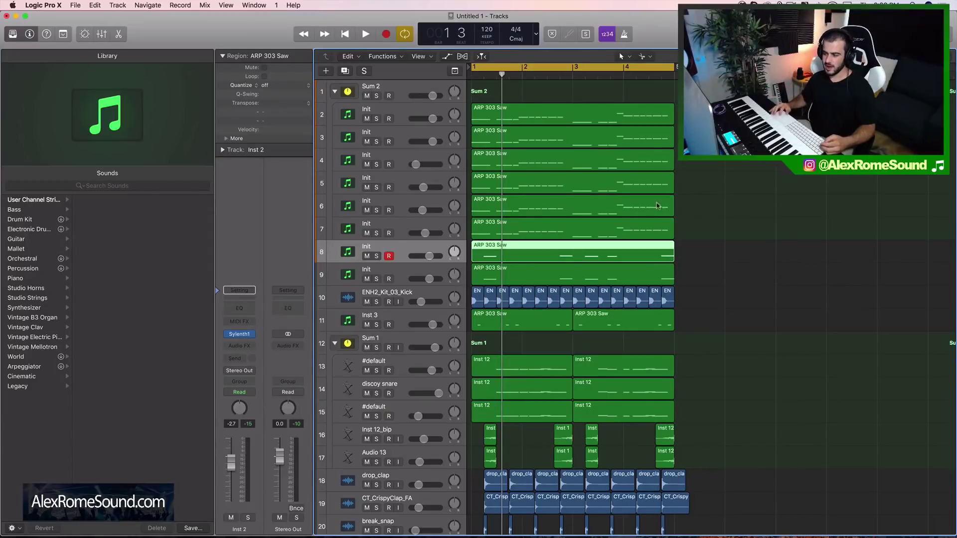
- Solo Audio 13, Inst 12_bip and the seventh and eighth Init tracks, and play these four layers together
left_click_drag(692, 234, 477, 113)
scroll(421, 383, "down", 3)
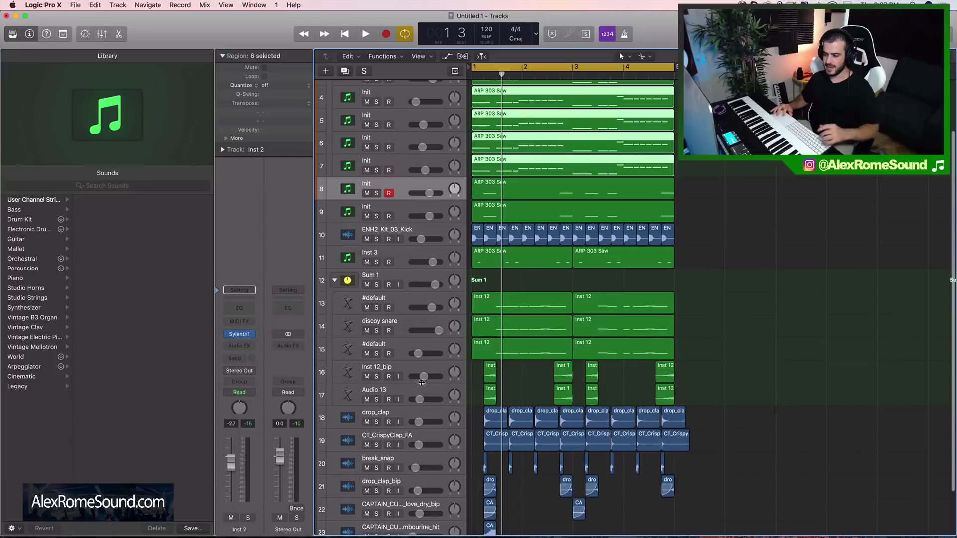
left_click(376, 399)
left_click(377, 377)
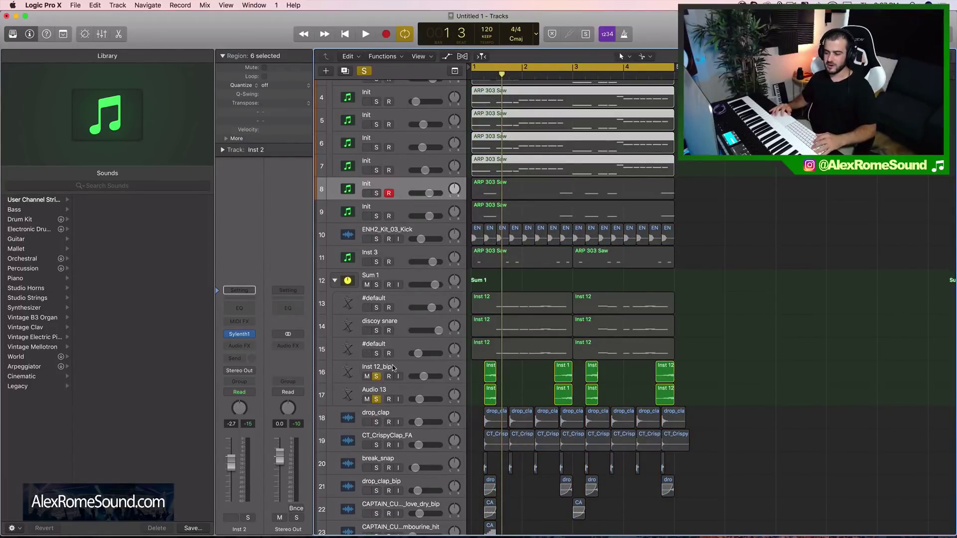
left_click(376, 216)
left_click(376, 193)
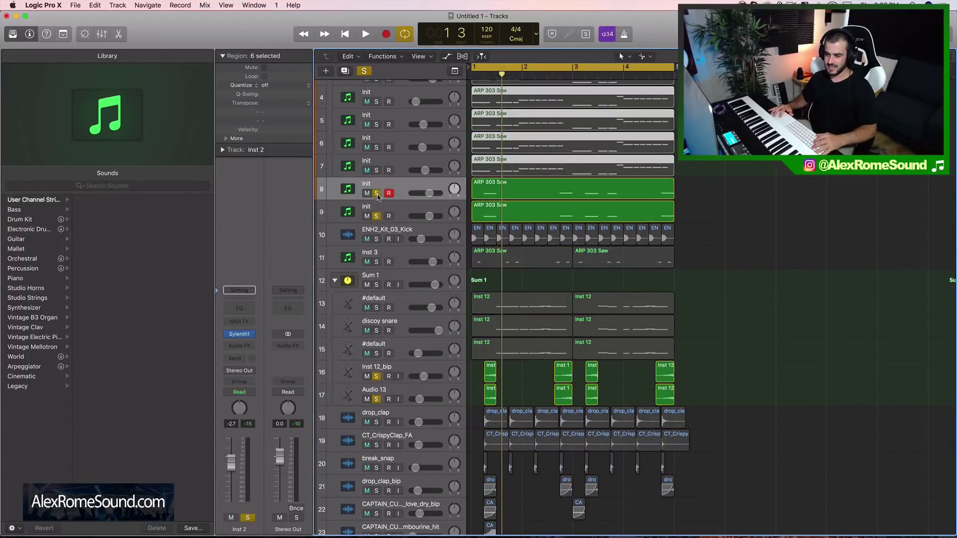
key("space")
key("space")
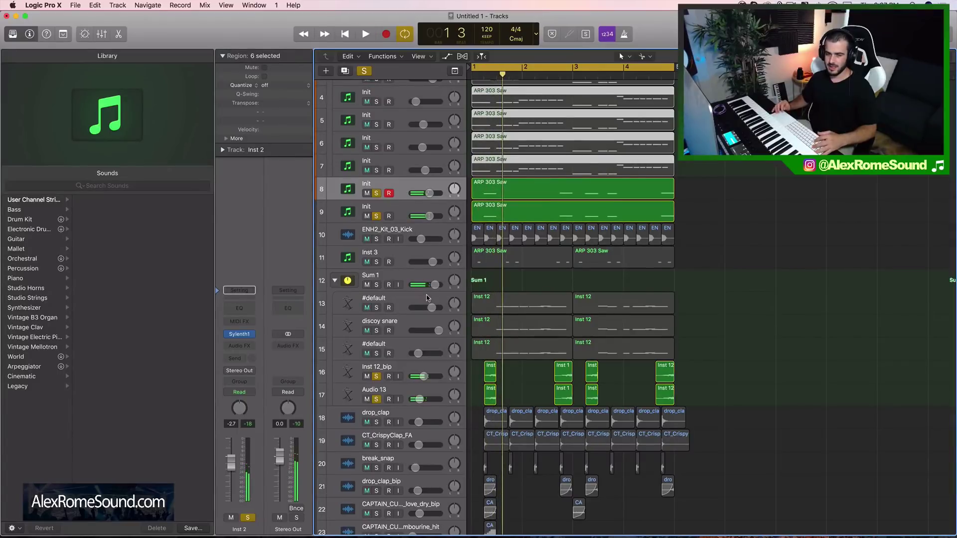
key("space")
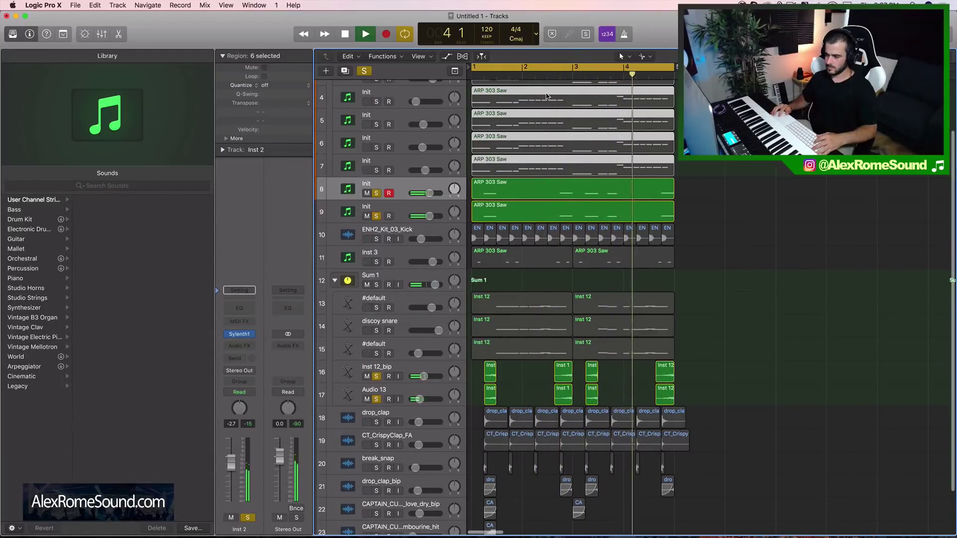
key("space")
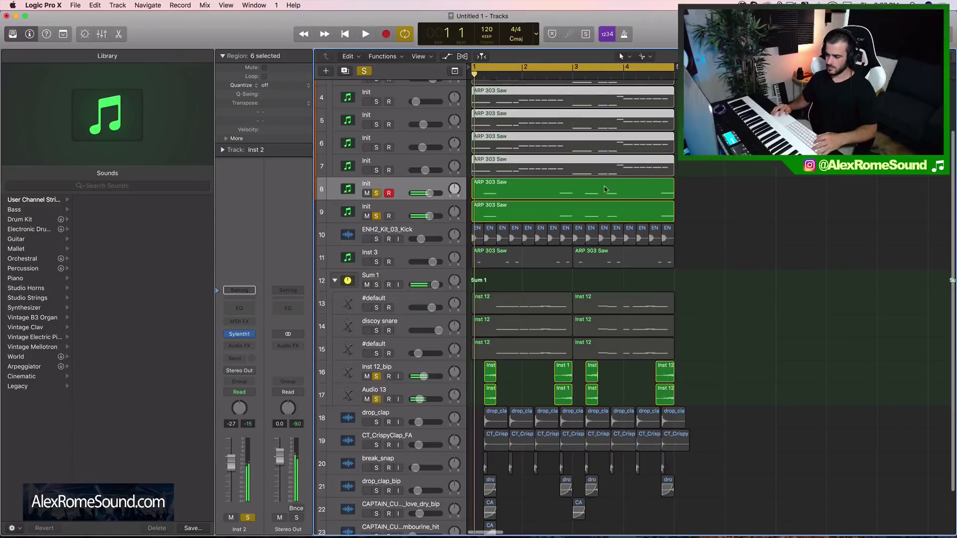
- Trim the starts of the bar 4 and bar 2 regions on the Inst 12_bip and Audio 13 tracks
left_click_drag(648, 373, 663, 401)
left_click_drag(539, 377, 560, 399)
- Solo the Sum 2 stack and all eight Init tracks alongside Inst 12_bip and Audio 13, and play them together
left_click(376, 194)
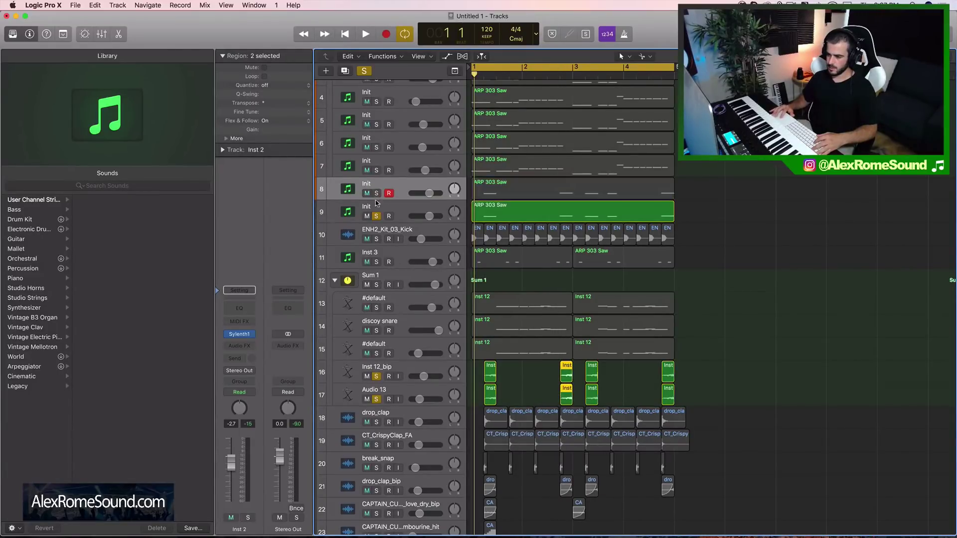
left_click(376, 216)
scroll(378, 249, "up", 3)
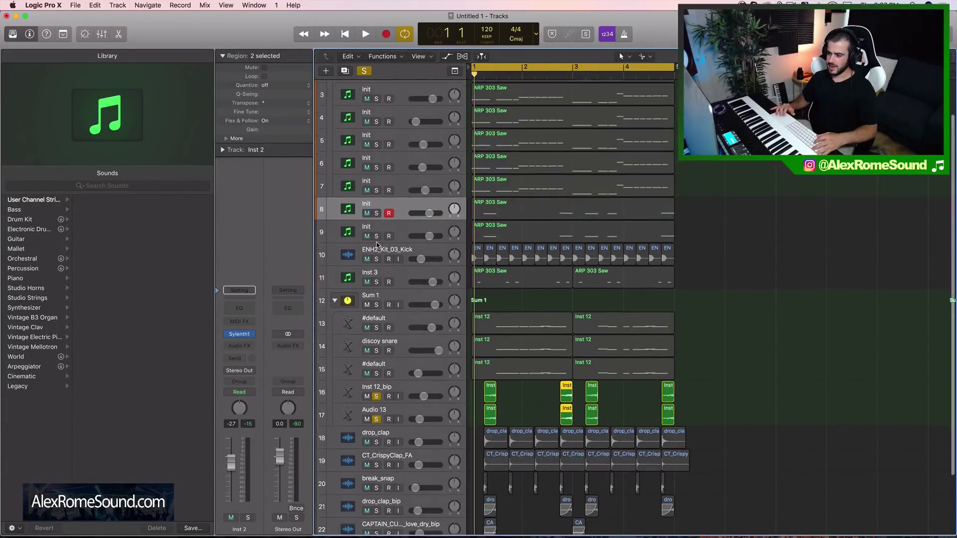
left_click_drag(377, 266, 382, 86)
scroll(644, 368, "down", 1)
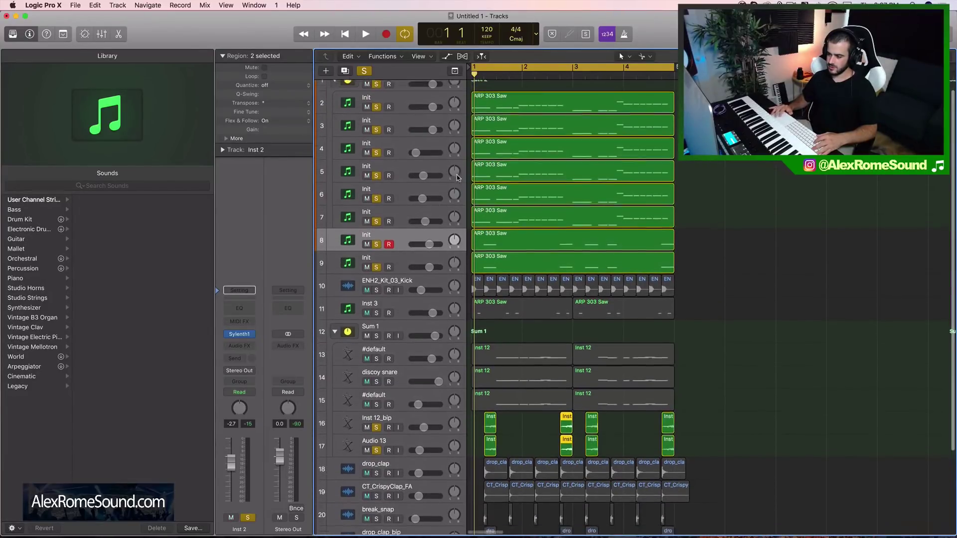
key("space")
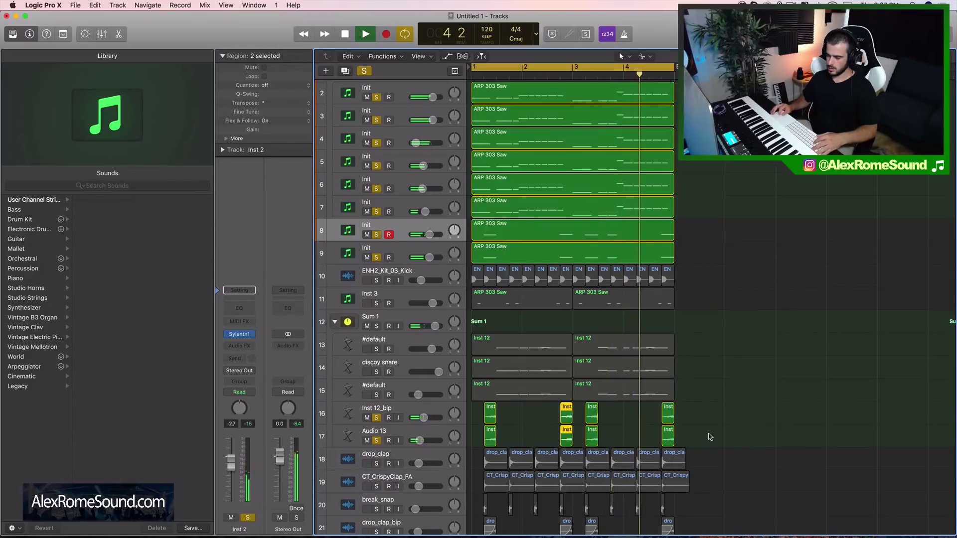
key("space")
- Examine the Kickstart sidechain curves on the Inst 12_bip and Audio 13 tracks, closing each plug-in window
left_click(399, 413)
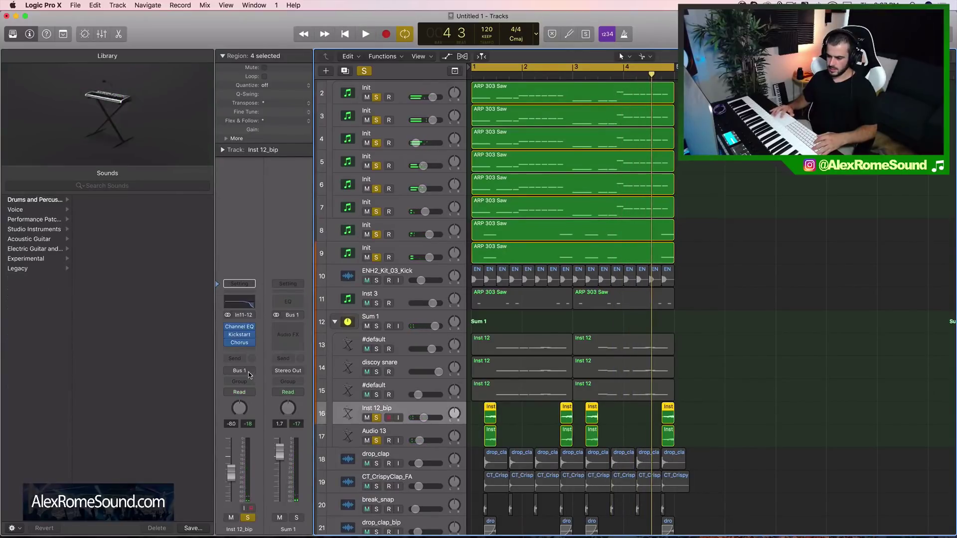
left_click(240, 336)
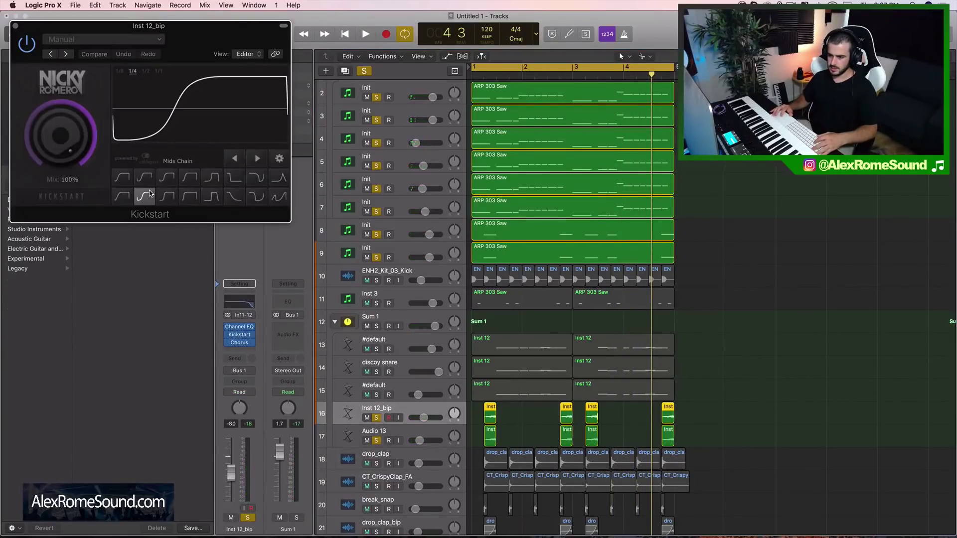
left_click(15, 25)
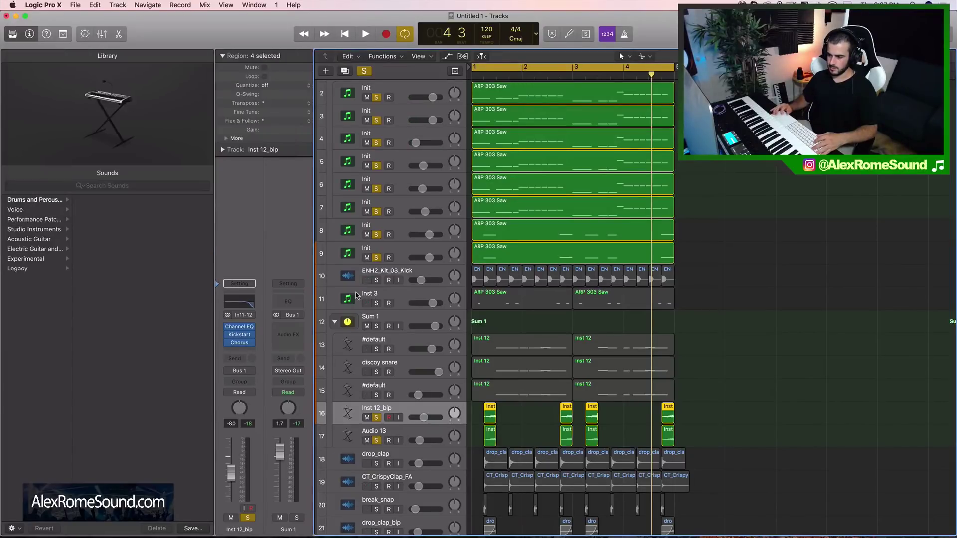
left_click(402, 431)
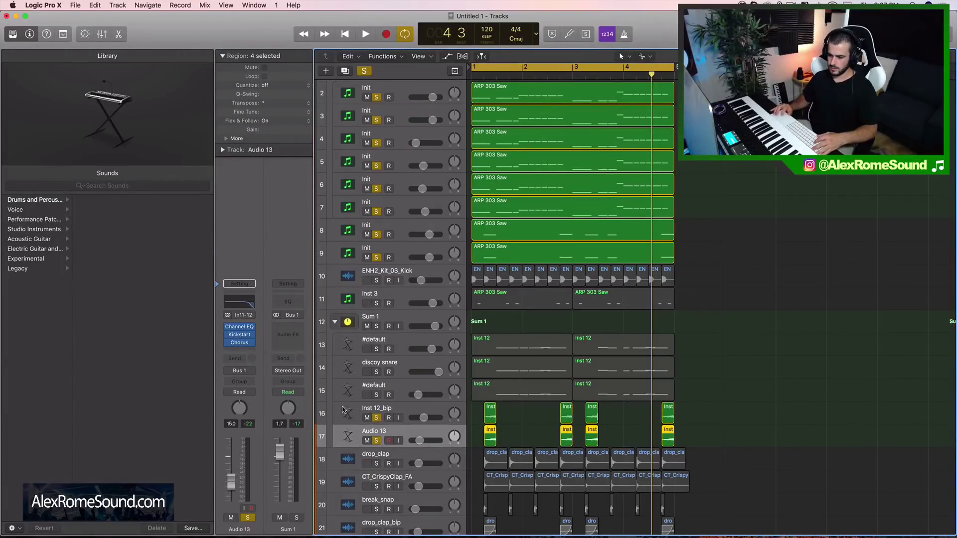
left_click(239, 334)
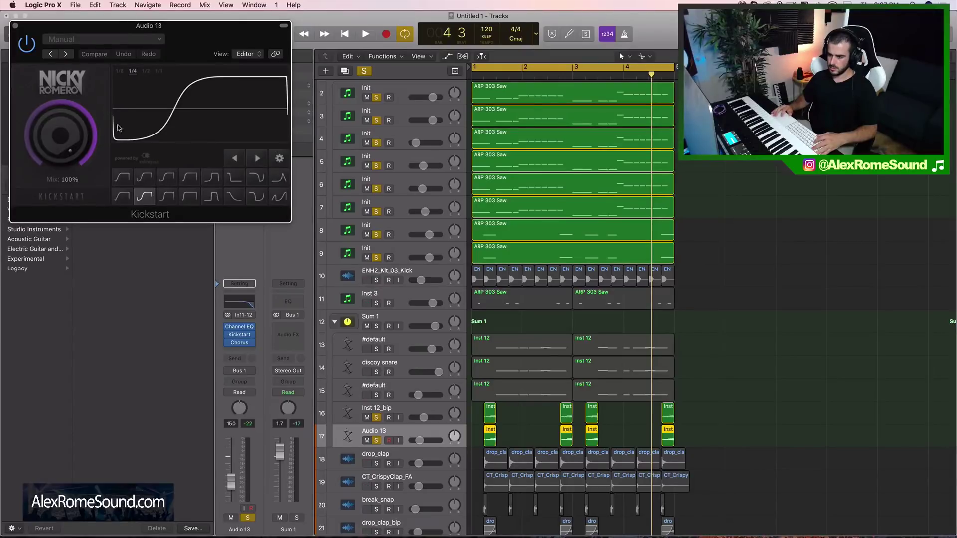
left_click(15, 25)
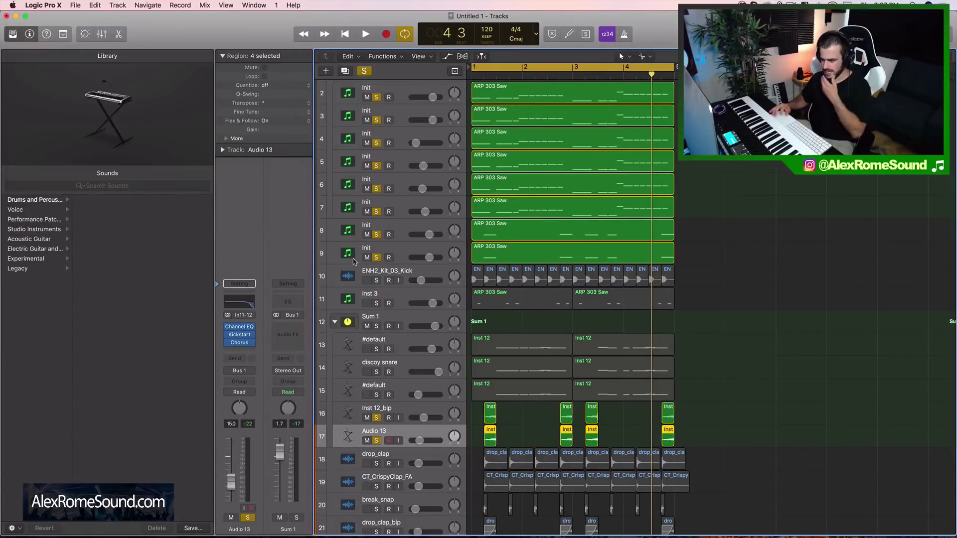
- Add the ENH2_Kit_03_Kick track and the Inst 3 track to the solo one after the other, playing the loop with each addition
scroll(451, 339, "down", 3)
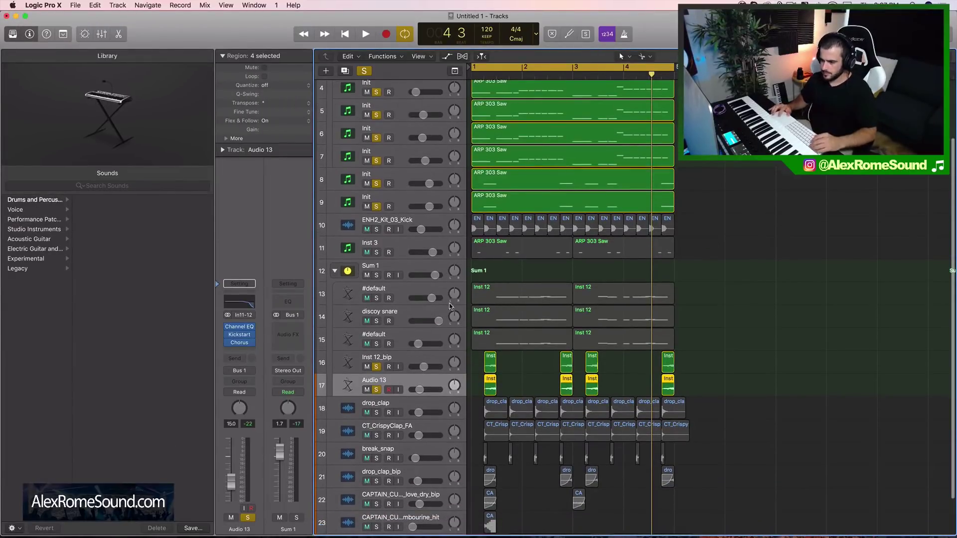
left_click(377, 234)
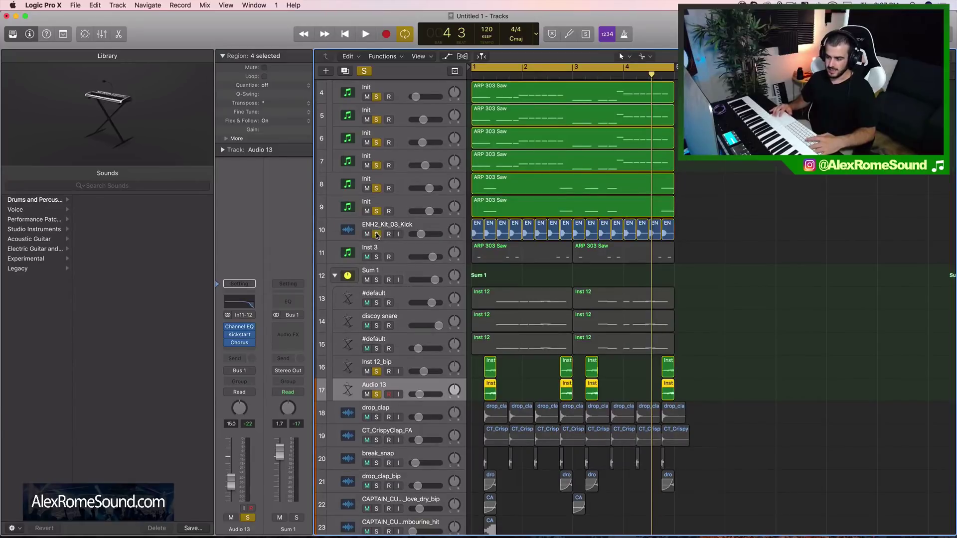
key("space")
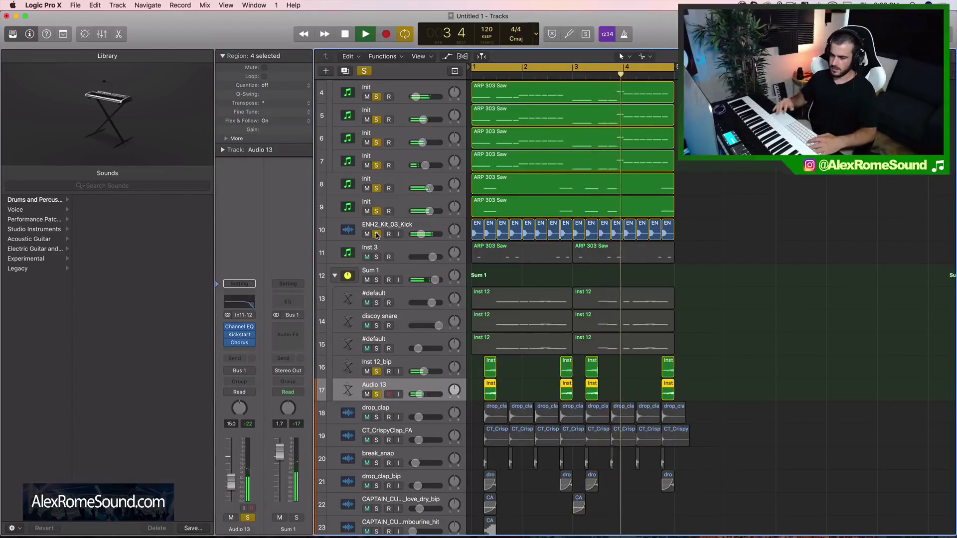
key("space")
left_click(376, 258)
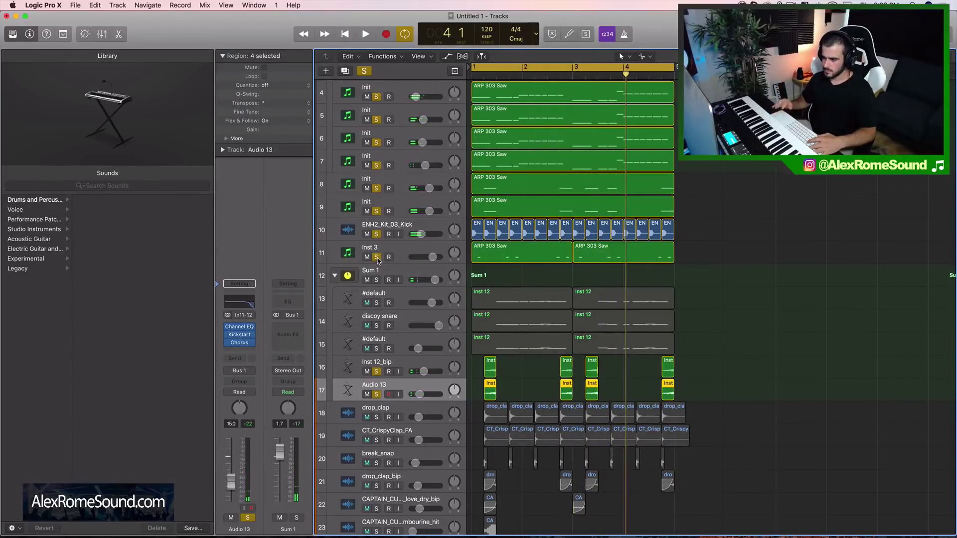
key("space")
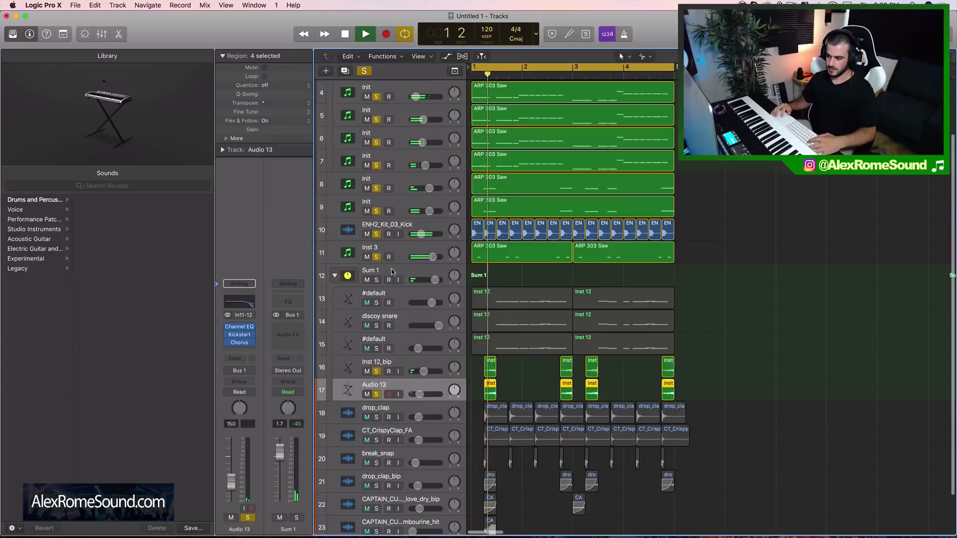
- Select the Inst 3 track and play the loop with all the soloed layers
left_click(391, 252)
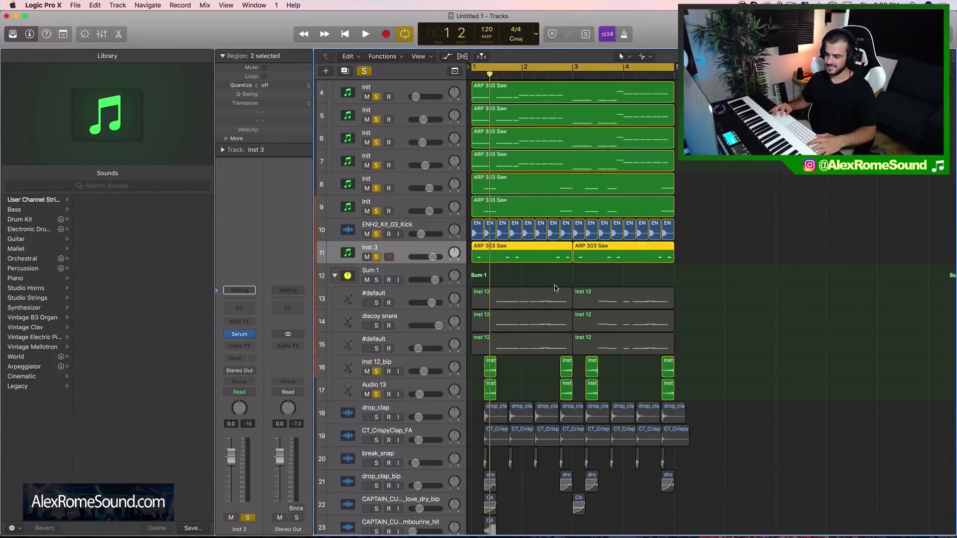
key("space")
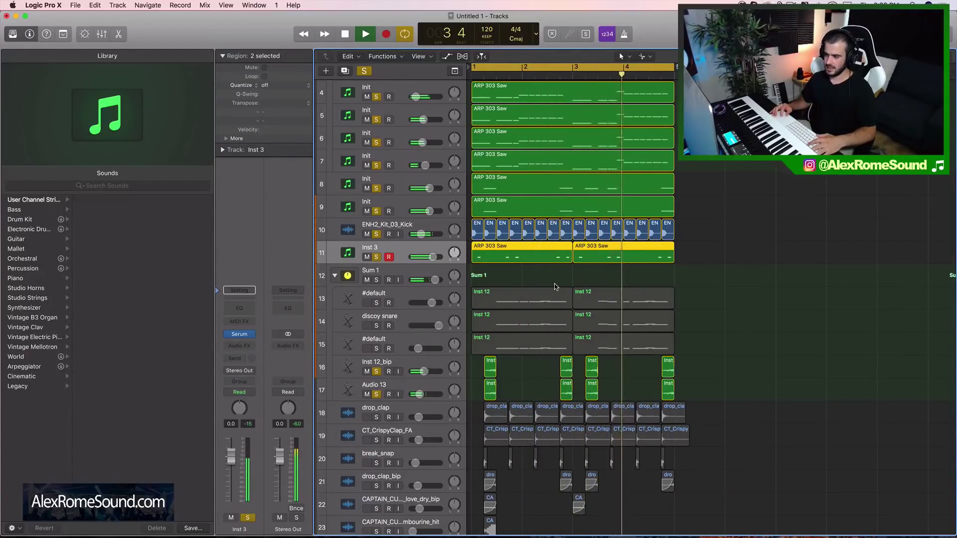
key("space")
- Remove the solo from the ENH2_Kit_03_Kick track and Init tracks 4 to 9, and play the remaining soloed layers
left_click_drag(377, 234, 375, 120)
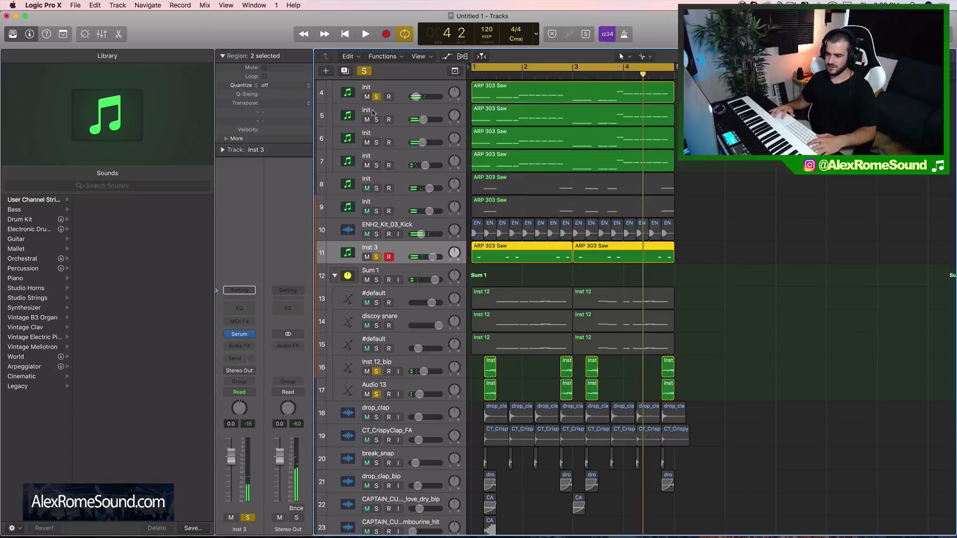
key("space")
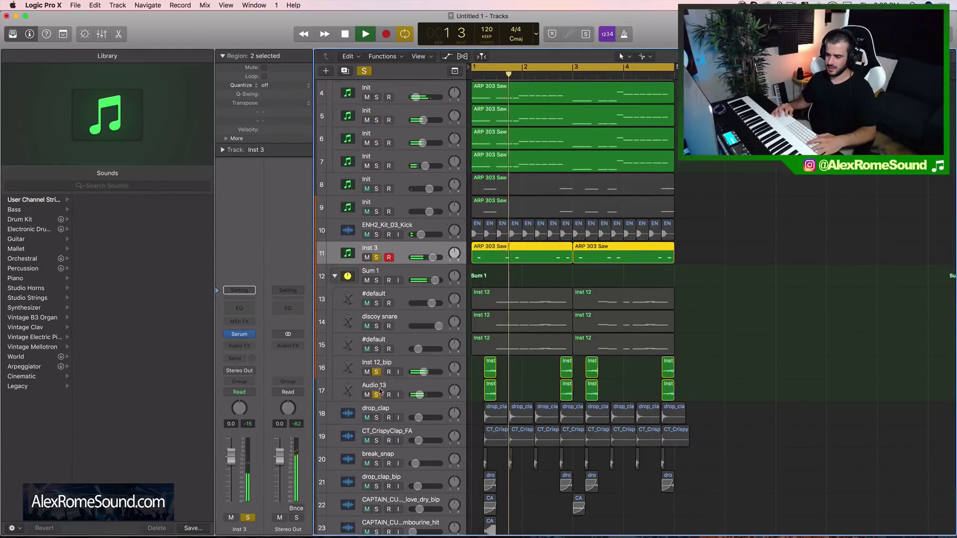
key("space")
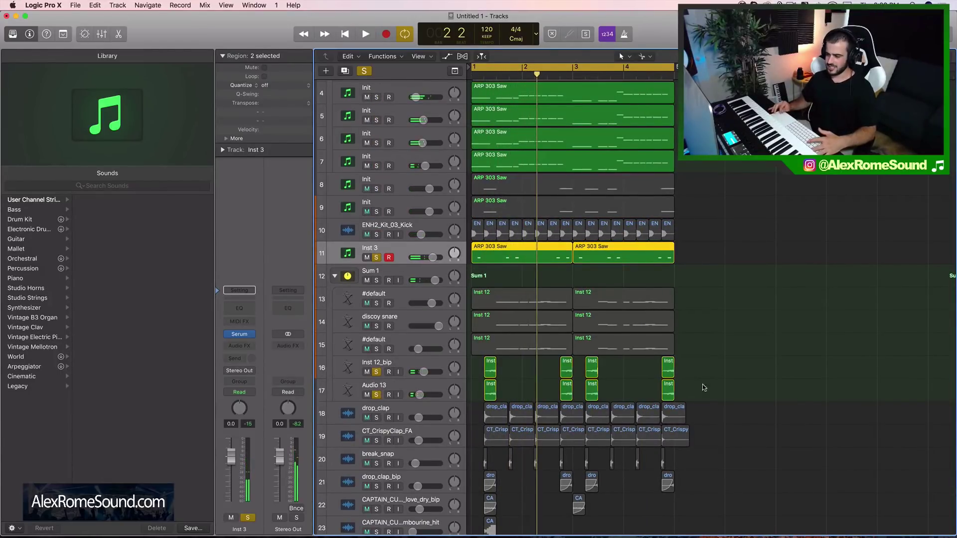
- Select all the regions on the Inst 12_bip and Audio 13 tracks and play them with the other soloed layers
left_click_drag(703, 388, 484, 369)
scroll(536, 122, "up", 3)
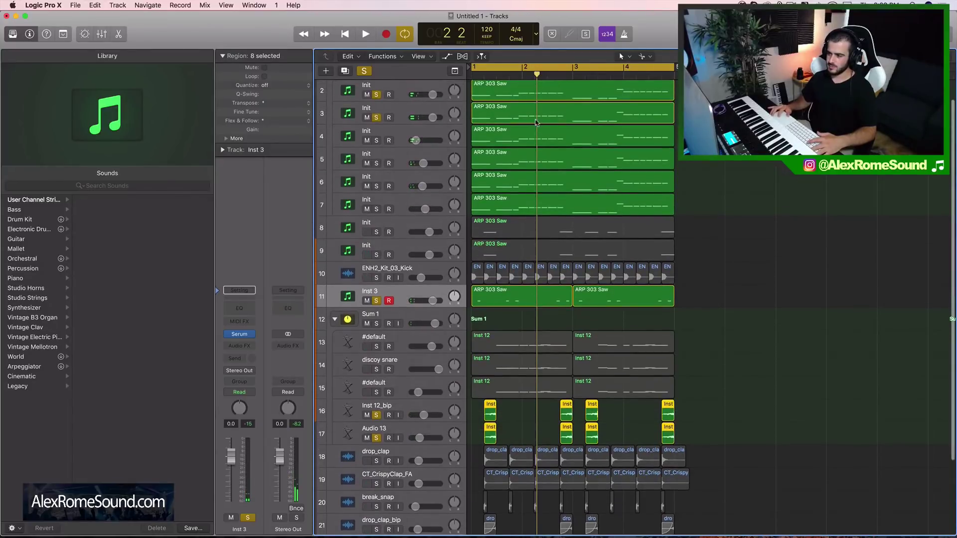
scroll(522, 228, "down", 3)
key("space")
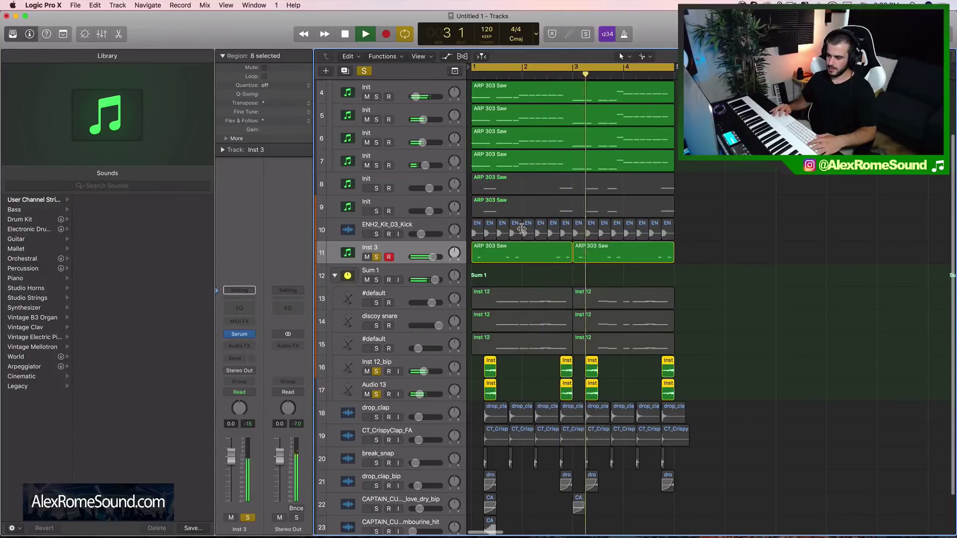
key("space")
- Clear the solos on the Sum 2 stack, its top Init tracks, Inst 3, Audio 13 and Inst 12_bip
scroll(433, 218, "up", 2)
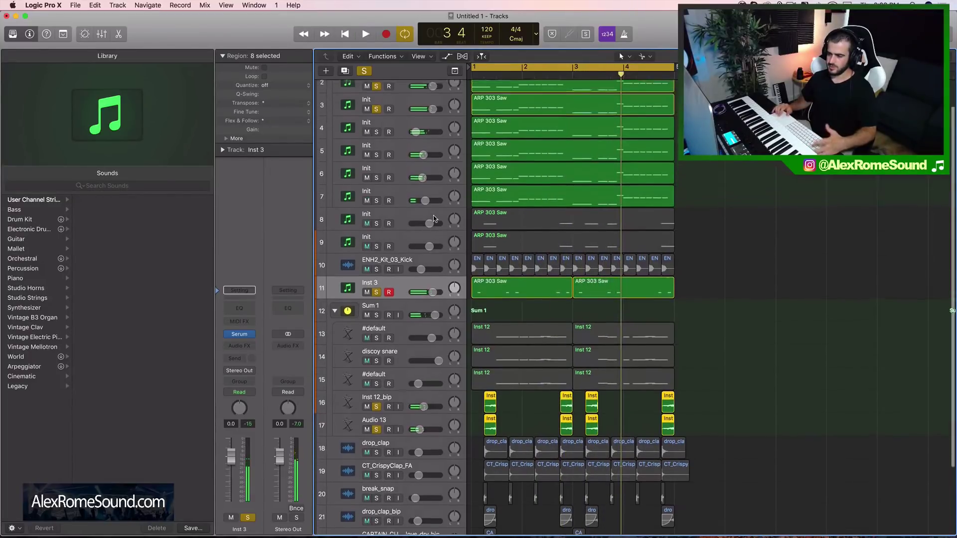
scroll(433, 218, "up", 2)
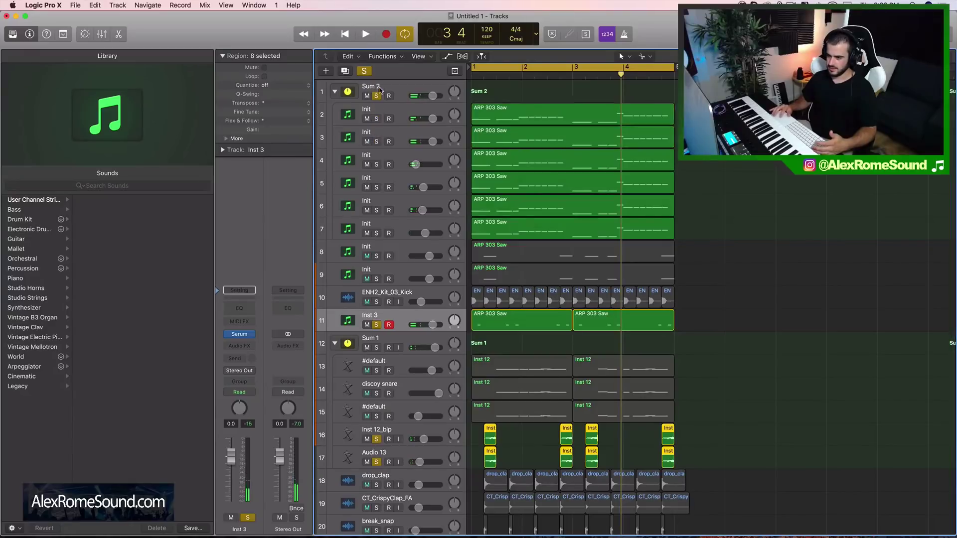
left_click(377, 96)
scroll(453, 209, "down", 5)
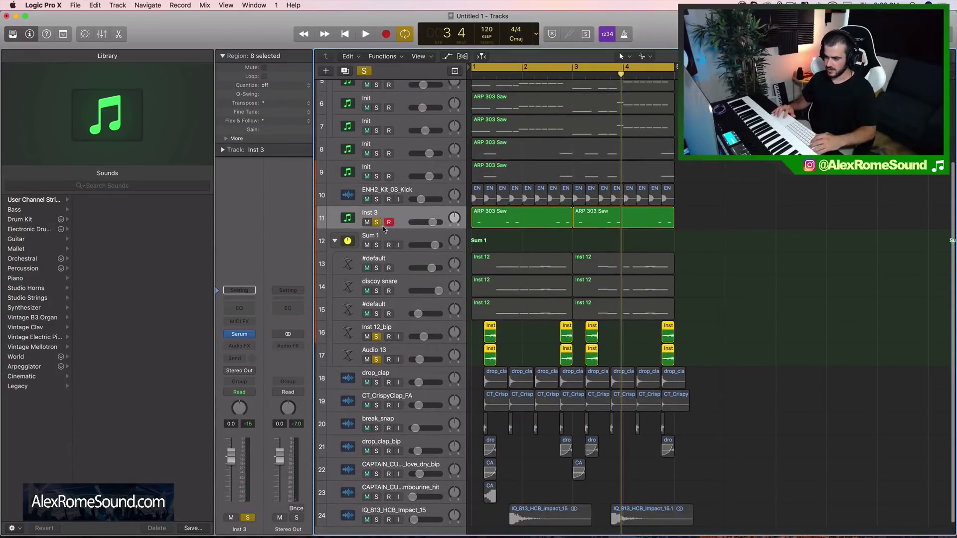
left_click(376, 223)
left_click(379, 359)
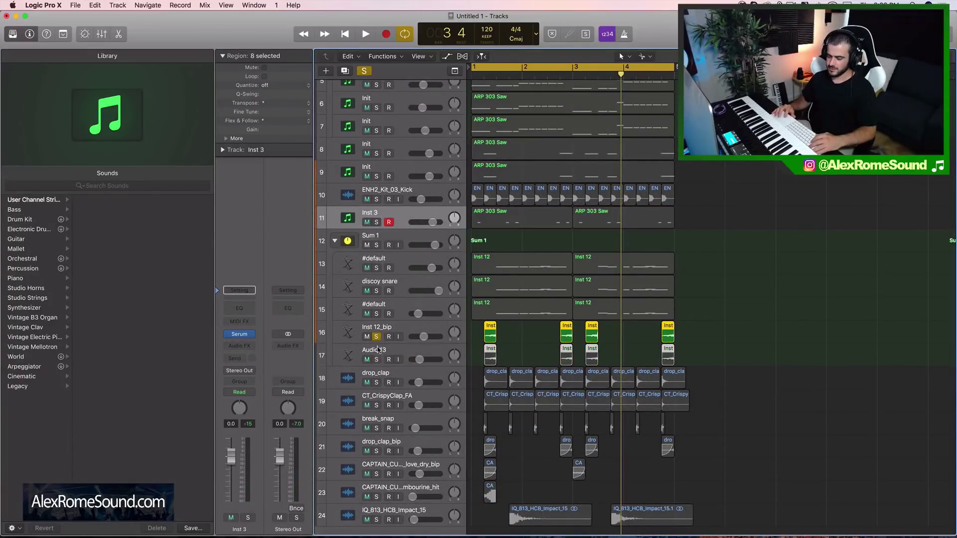
left_click(379, 337)
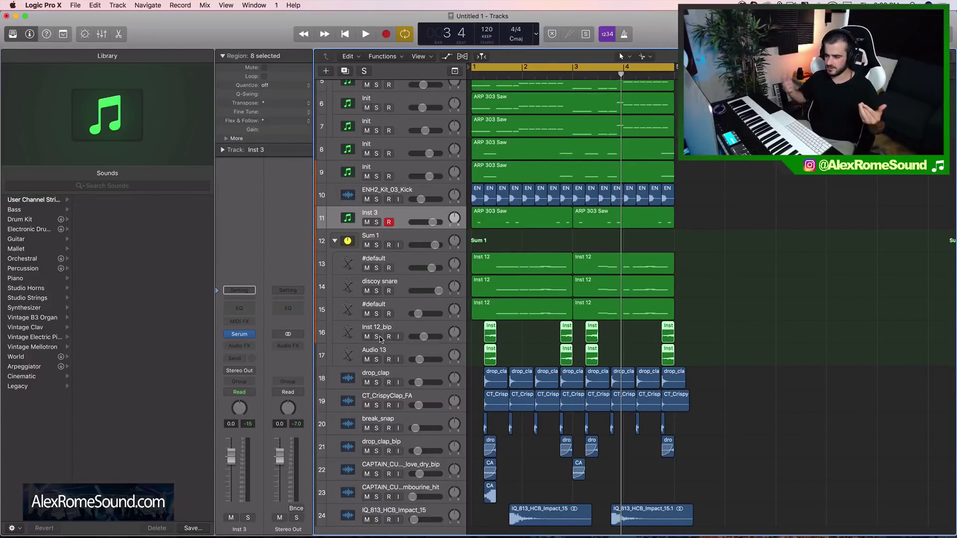
scroll(380, 339, "down", 1)
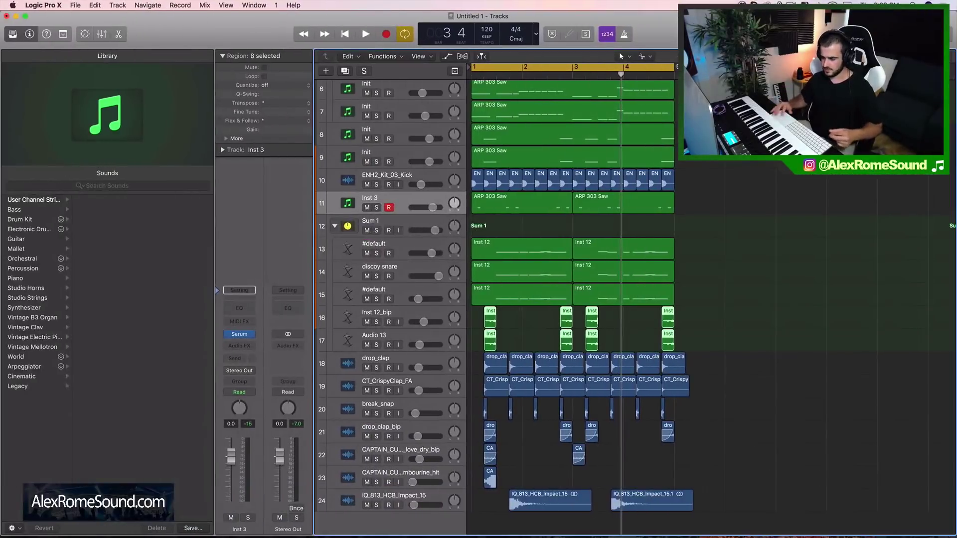
- Deselect the regions, select the Sum 1 stack and solo it
left_click(752, 369)
scroll(724, 348, "up", 5)
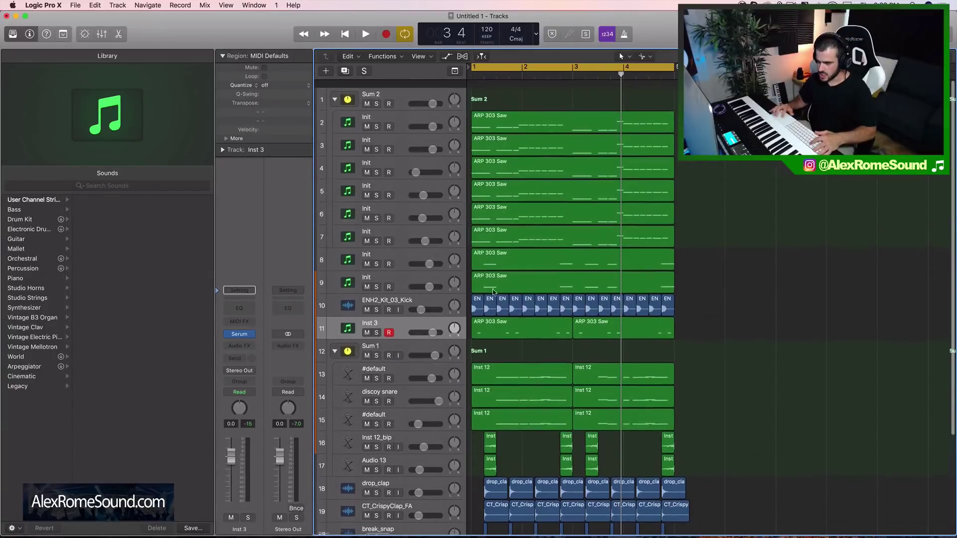
scroll(478, 288, "down", 3)
left_click(396, 275)
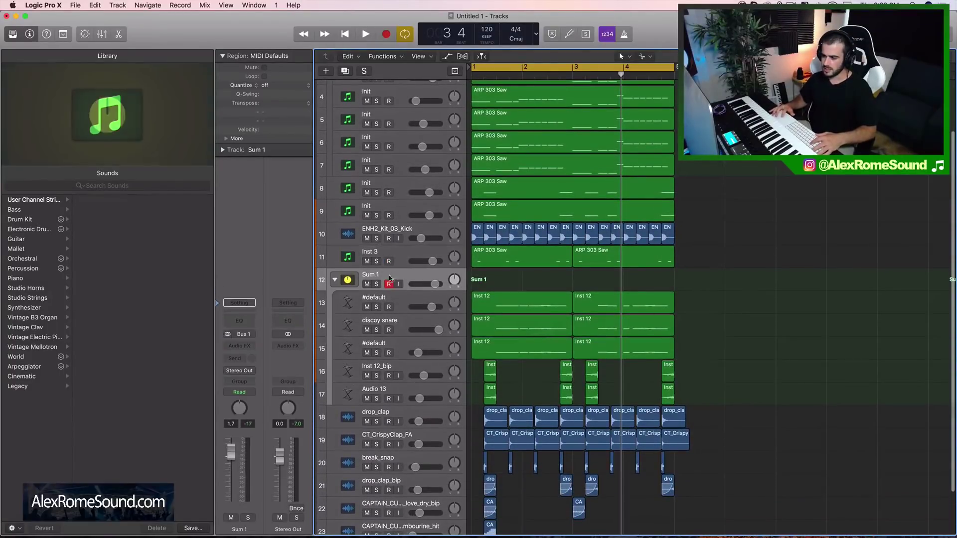
left_click(376, 284)
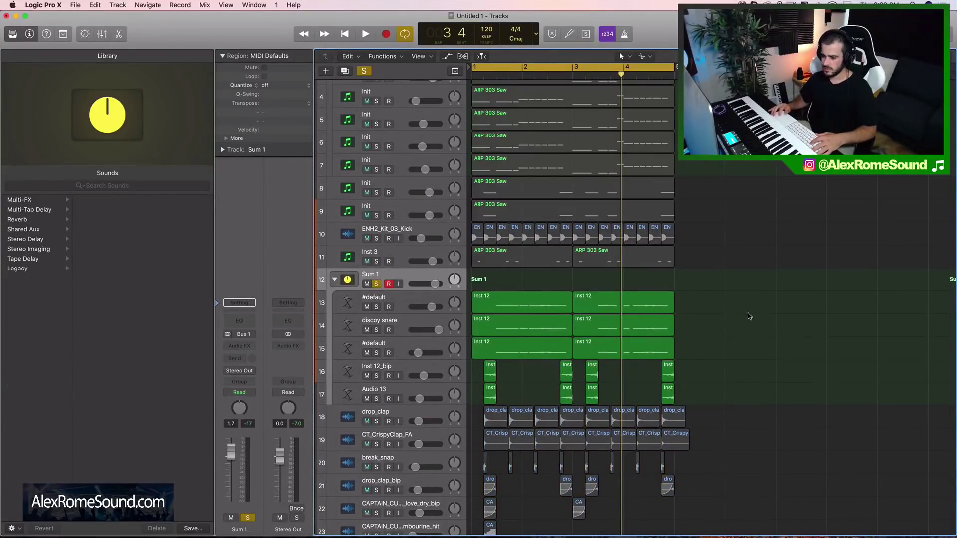
- Select the six Inst 12 regions on tracks 13 to 15 and play the soloed Sum 1 stack
left_click_drag(739, 343, 550, 288)
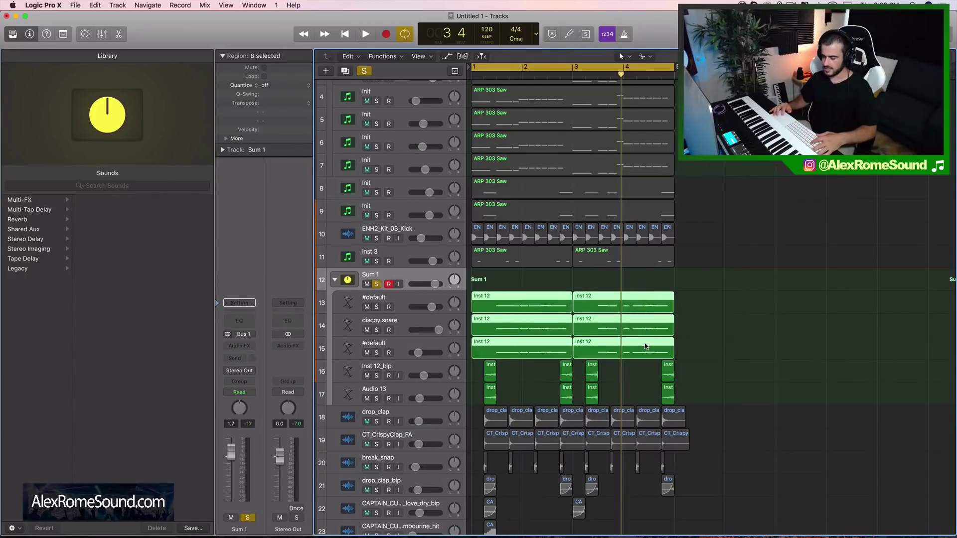
left_click_drag(692, 348, 529, 301)
left_click(516, 280)
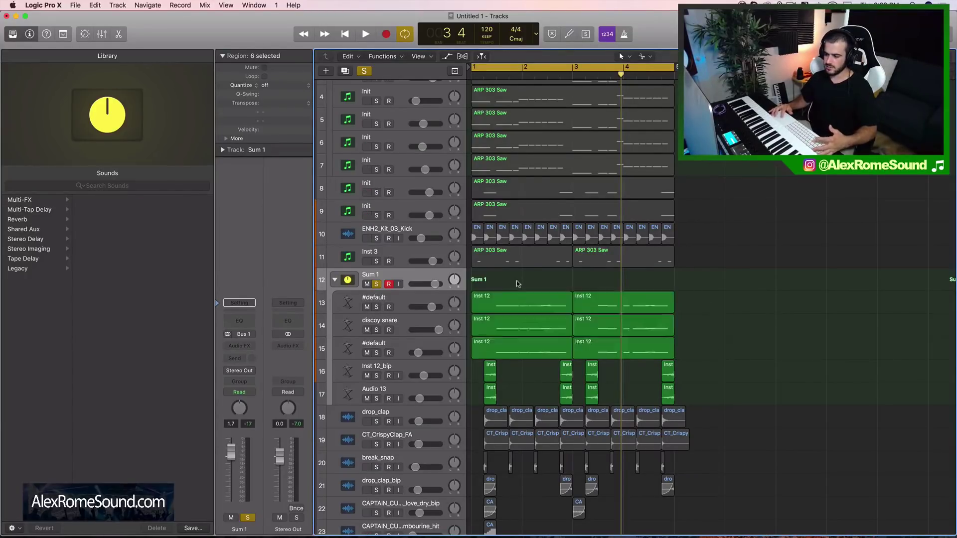
left_click_drag(708, 349, 493, 308)
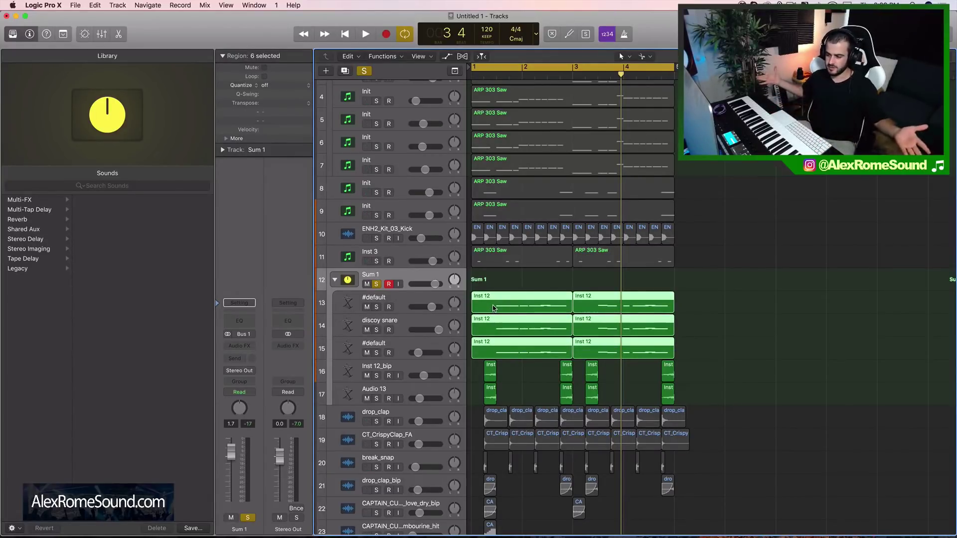
key("space")
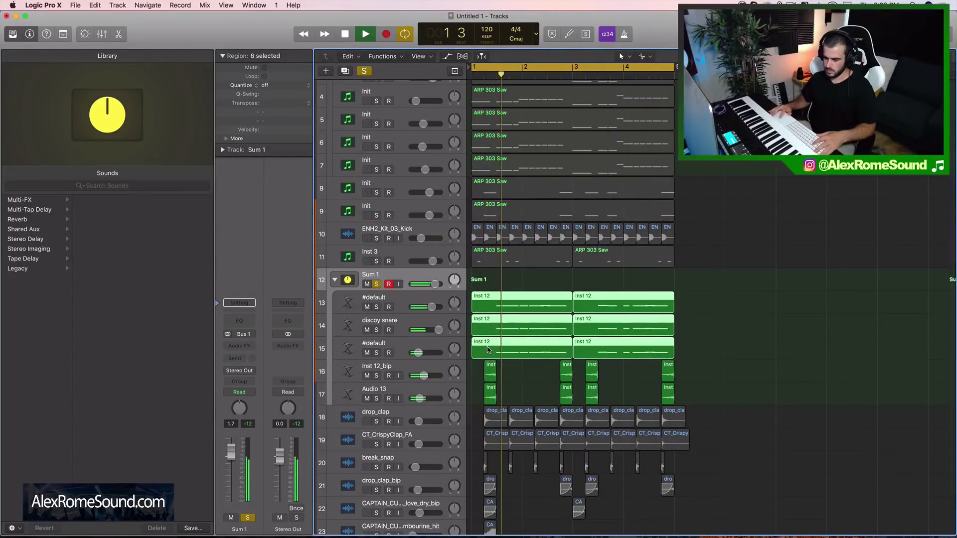
key("space")
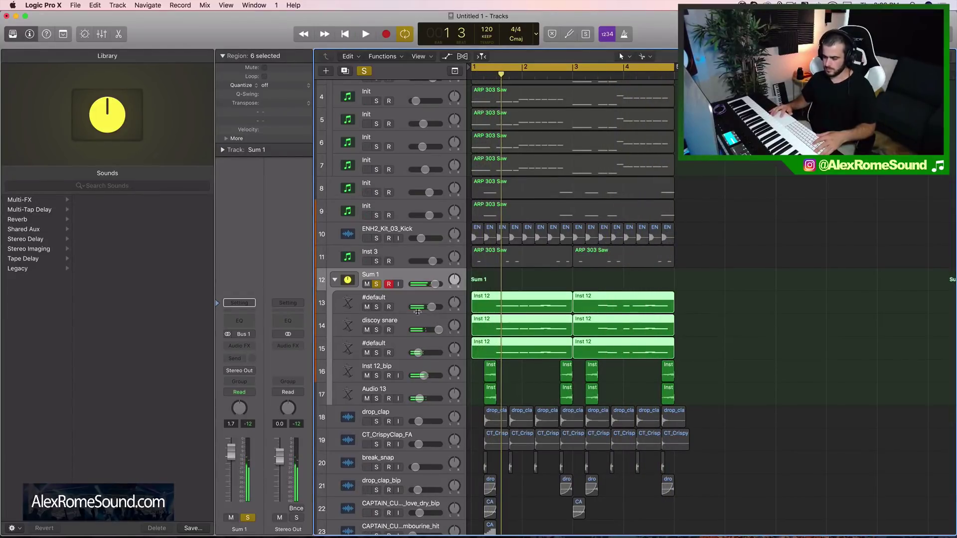
- Solo only the #default track 13 instead of the Sum 1 stack, select its two Inst 12 regions and play them
left_click(376, 284)
left_click(376, 307)
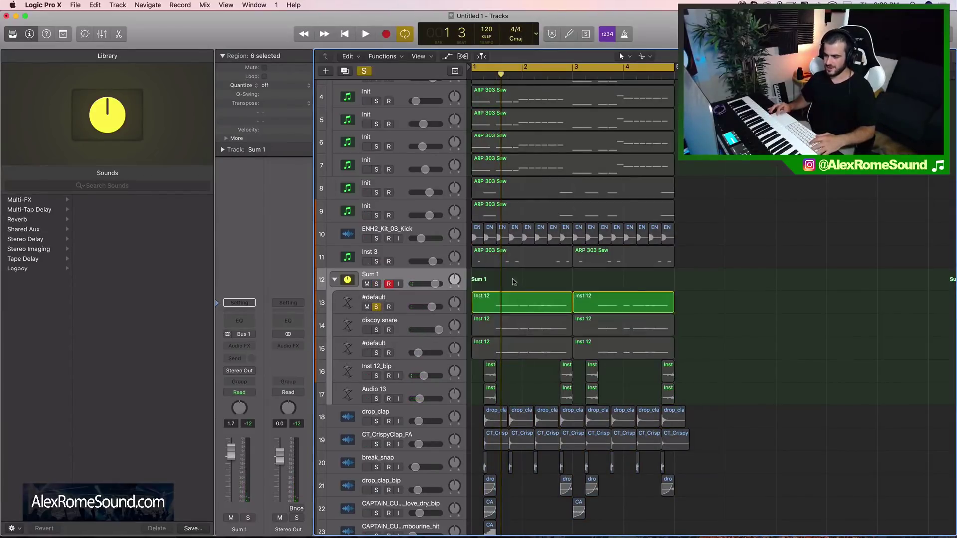
left_click_drag(514, 282, 614, 297)
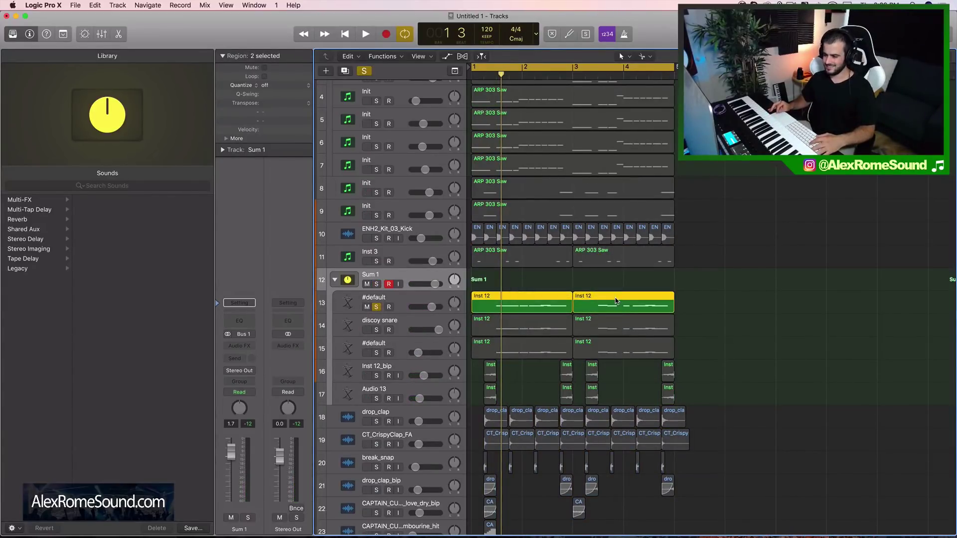
key("space")
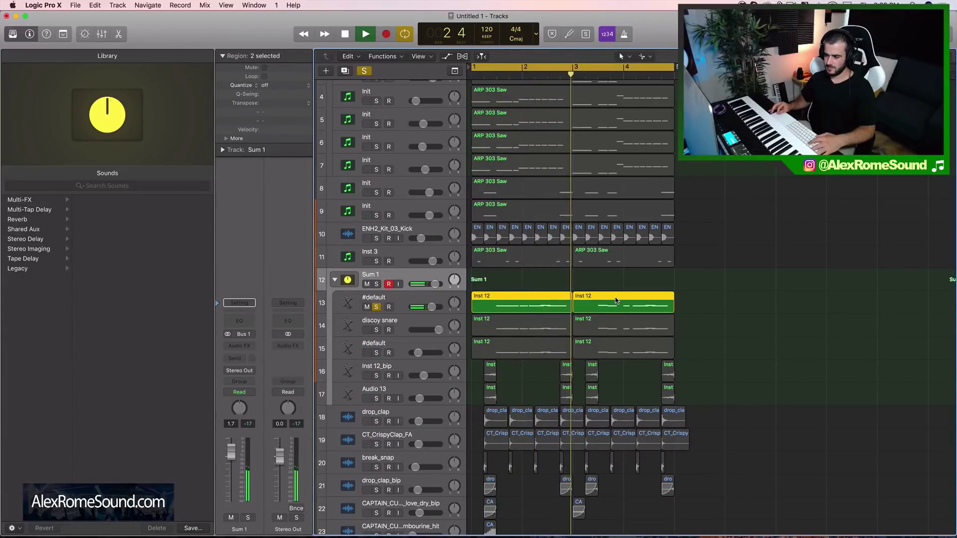
key("space")
- Add the discoy snare track to the solo and play it with and without the #default track 13
left_click_drag(531, 280, 598, 313)
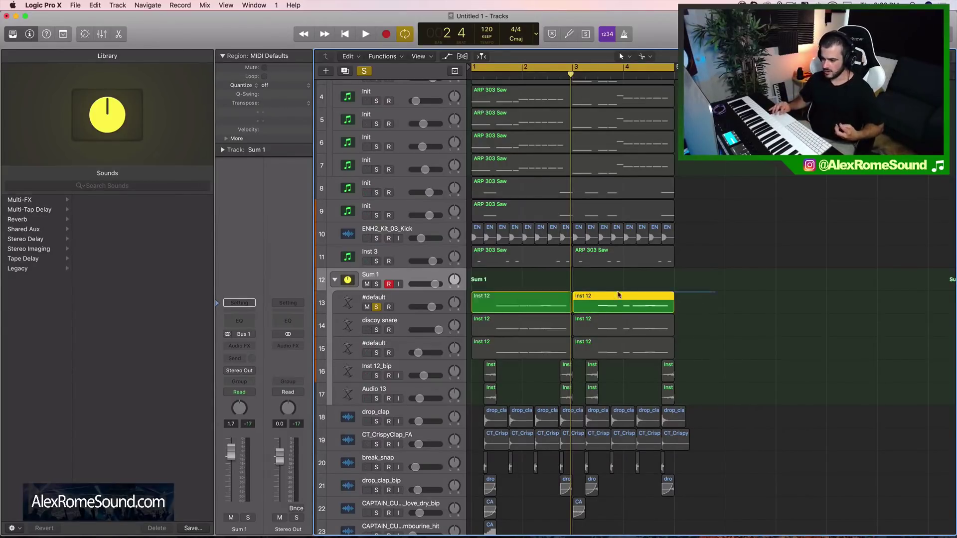
left_click(526, 298)
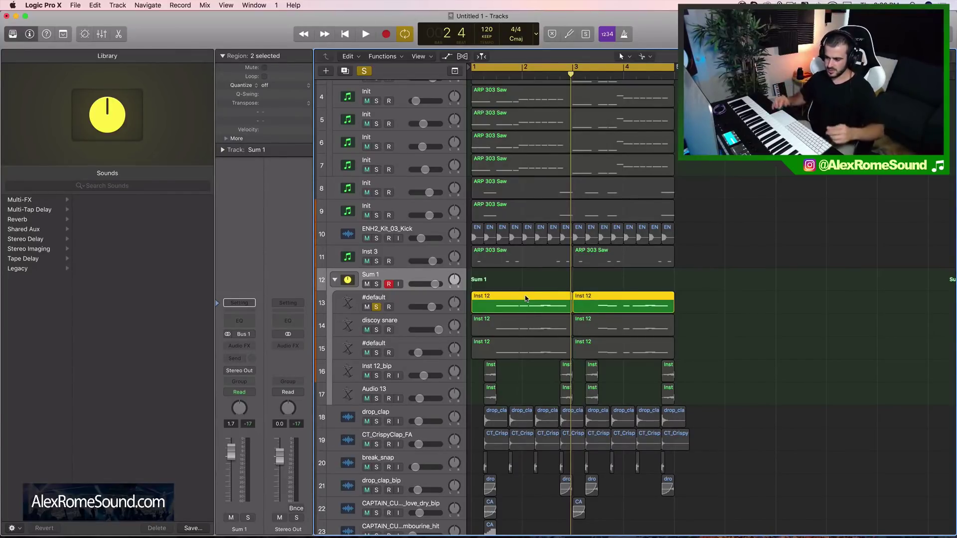
left_click(377, 330)
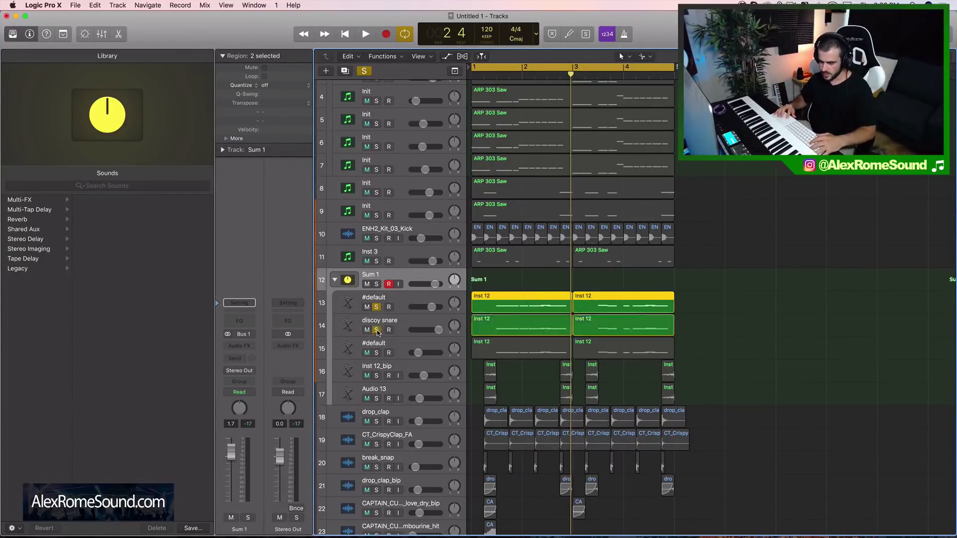
key("space")
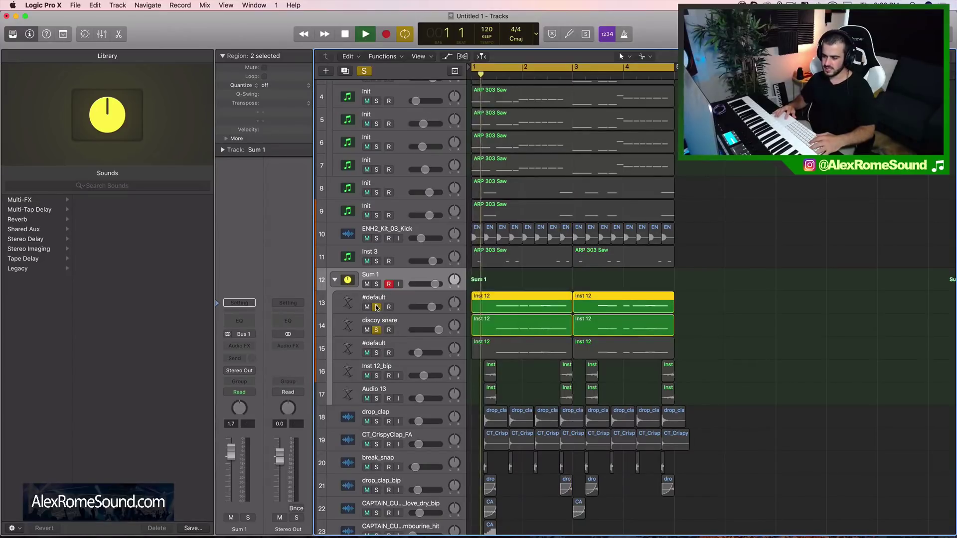
left_click(376, 307)
left_click(376, 307)
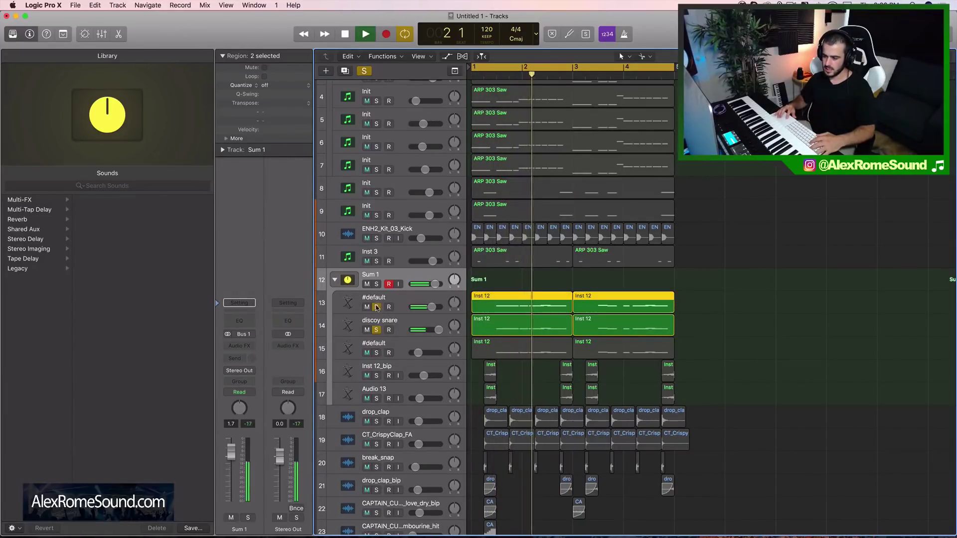
key("space")
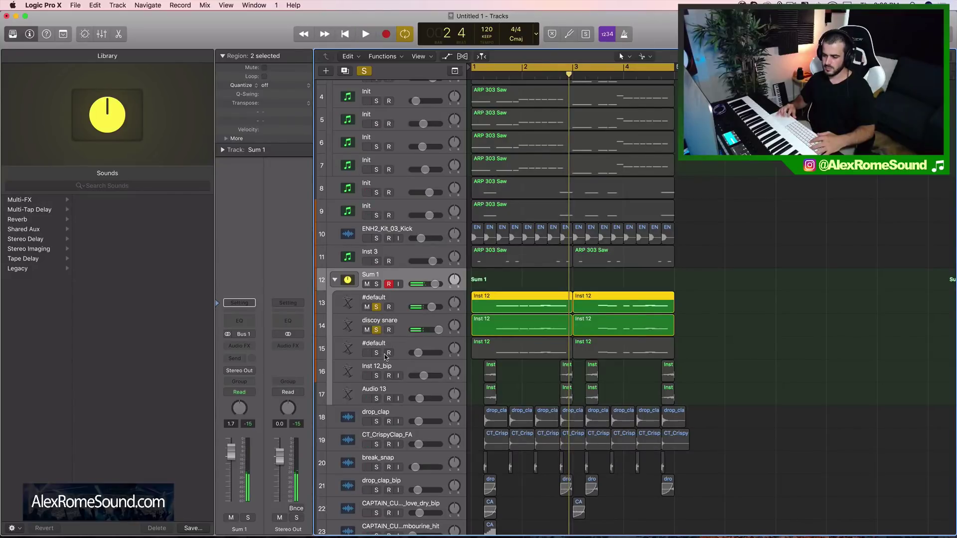
- Add the #default track 15 to the solo and play the three layers, toggling the solos of tracks 13 and 14
scroll(377, 349, "down", 1)
left_click(377, 345)
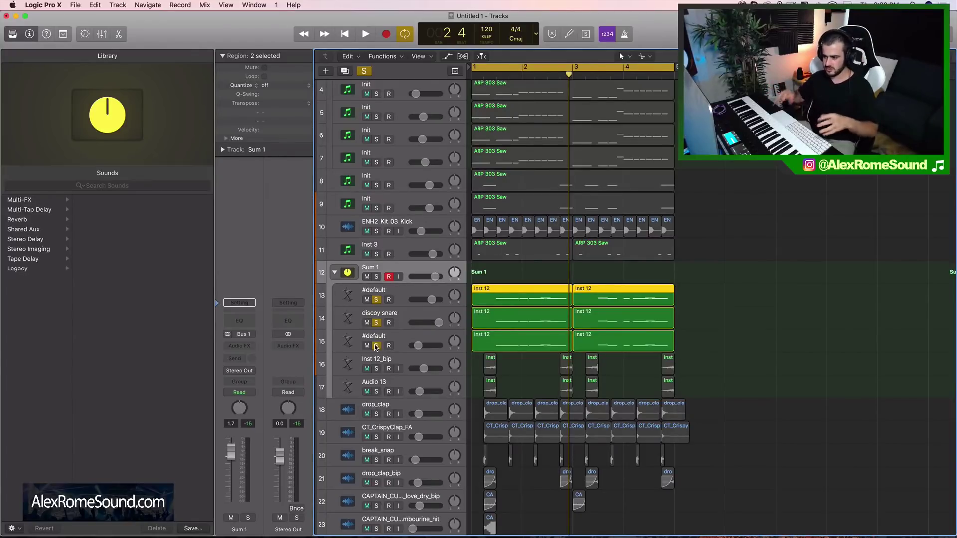
key("space")
left_click(376, 323)
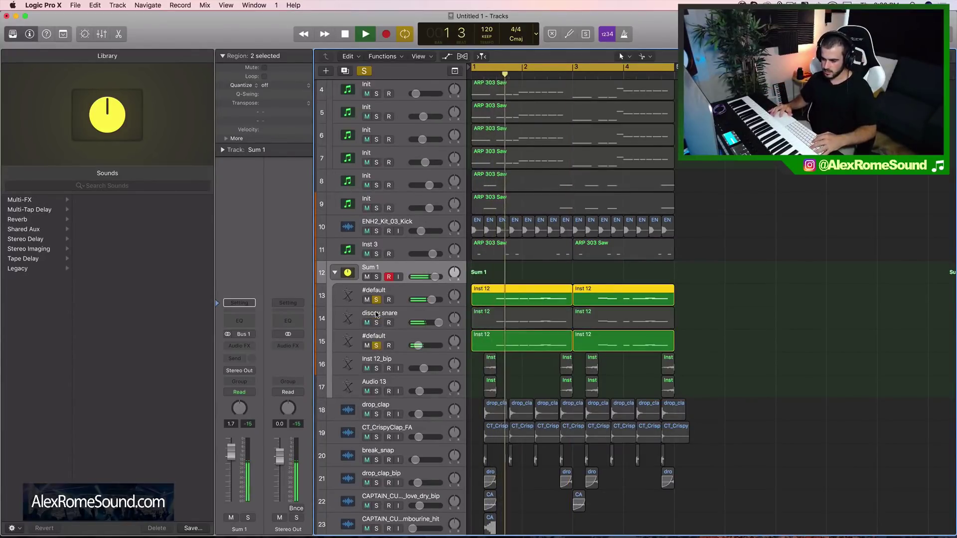
left_click(375, 300)
left_click(375, 300)
left_click(376, 323)
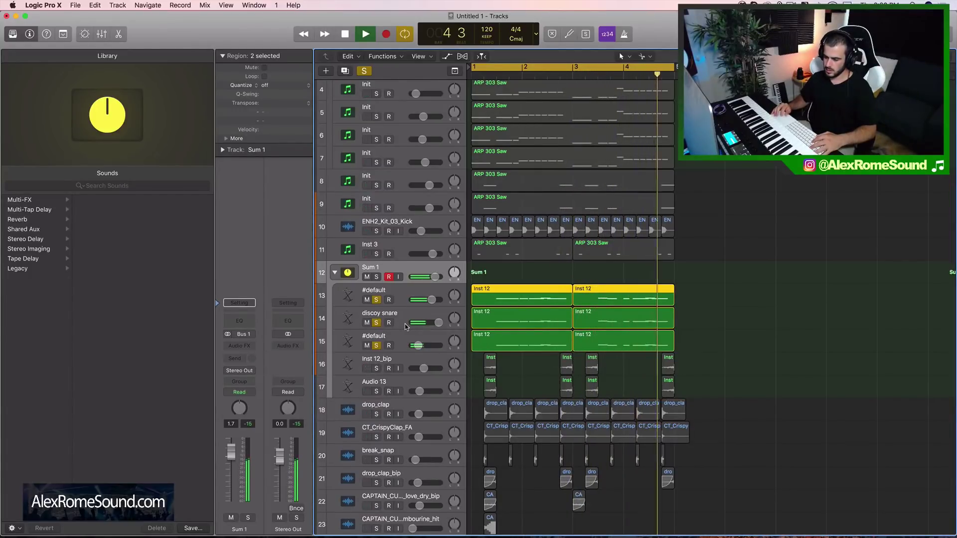
key("space")
- Clear all the track solos and play the full loop
left_click(376, 345)
left_click(376, 347, "alt")
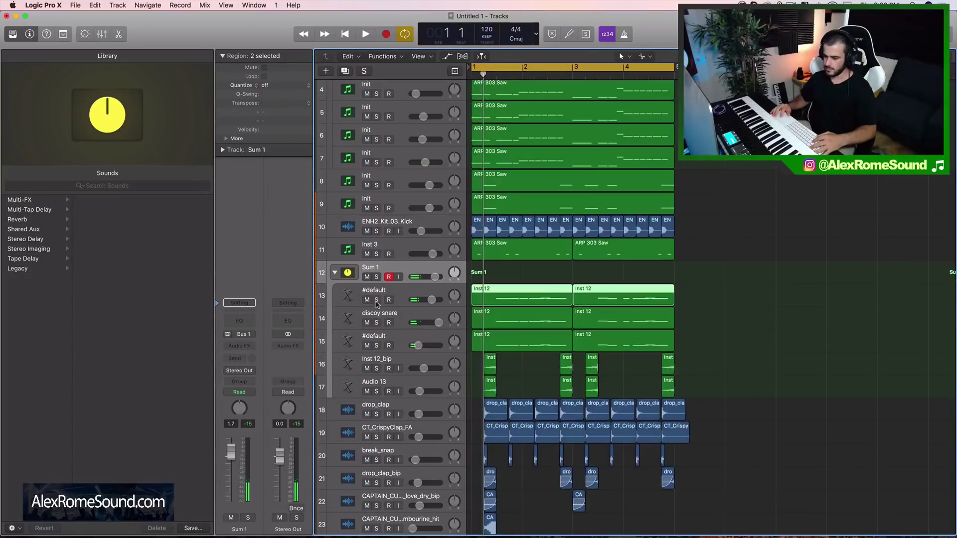
scroll(377, 305, "down", 3)
key("space")
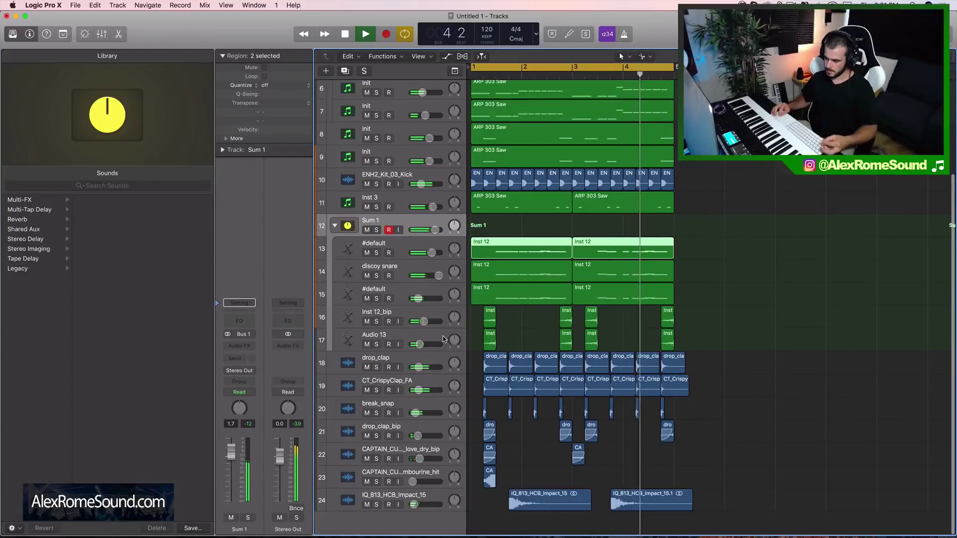
- Stop playback, look over the loop's tracks and briefly check the YouTube reference track in the browser before returning to Logic Pro
key("space")
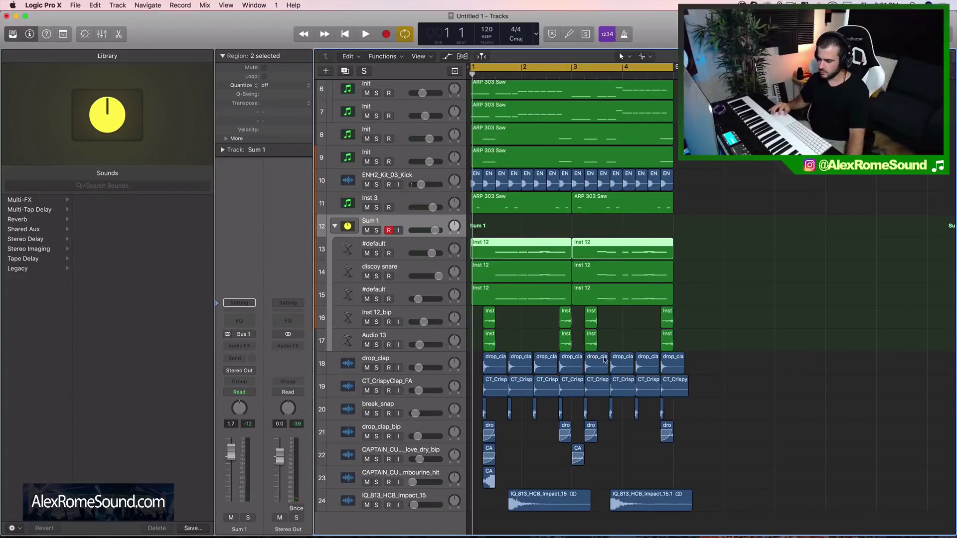
scroll(692, 327, "up", 5)
scroll(693, 327, "down", 5)
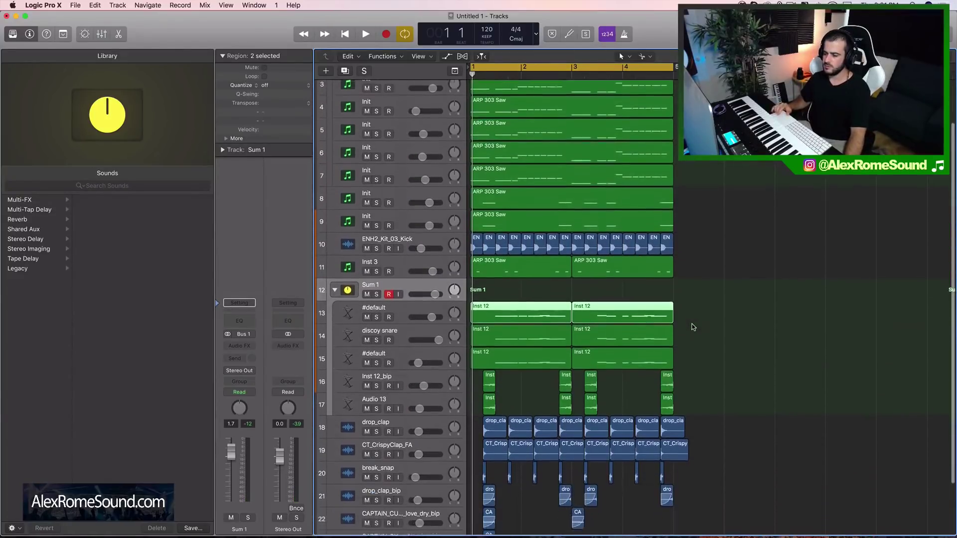
scroll(692, 327, "up", 2)
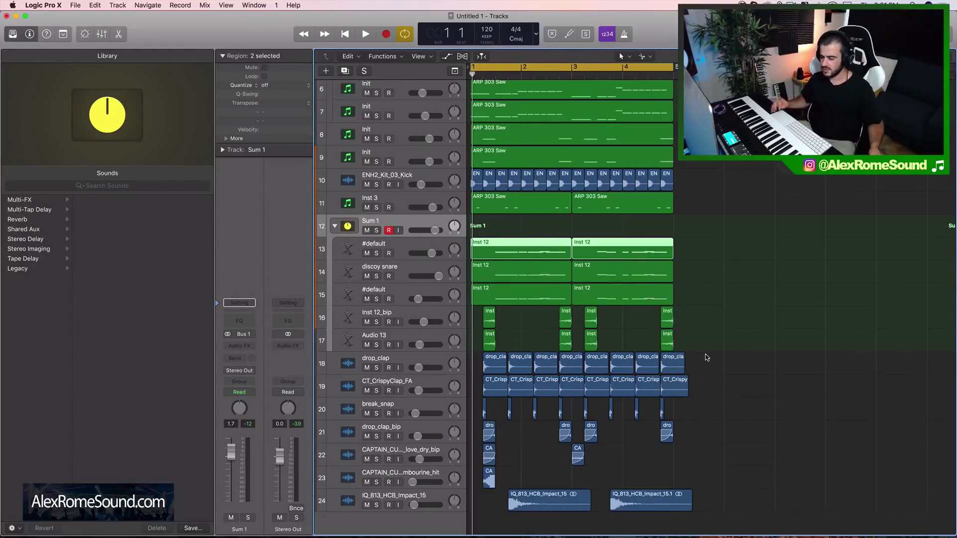
scroll(705, 357, "up", 5)
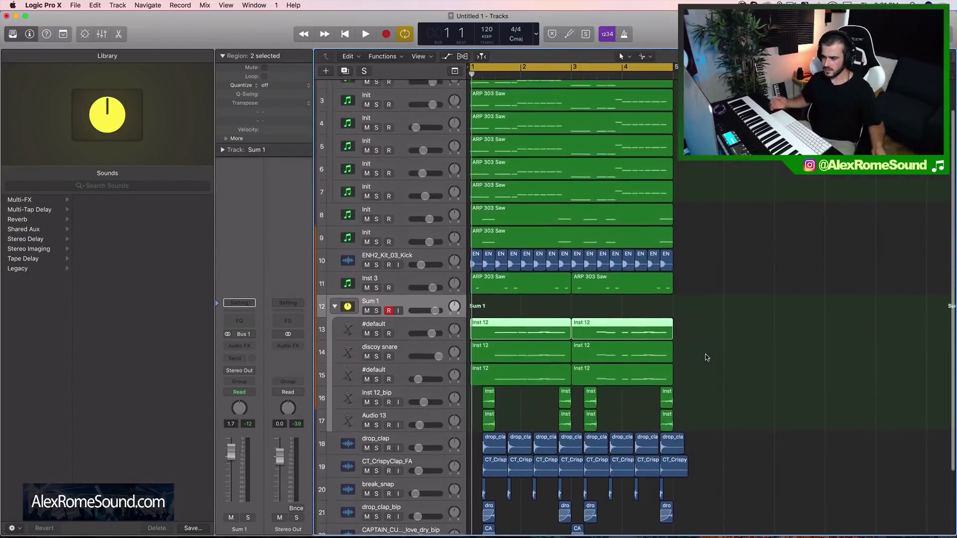
scroll(705, 357, "up", 3)
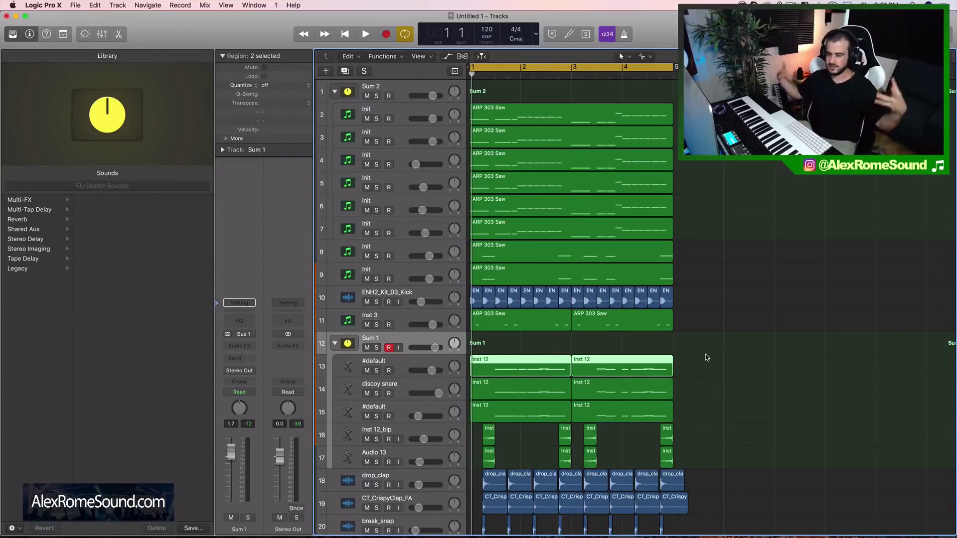
scroll(705, 357, "down", 5)
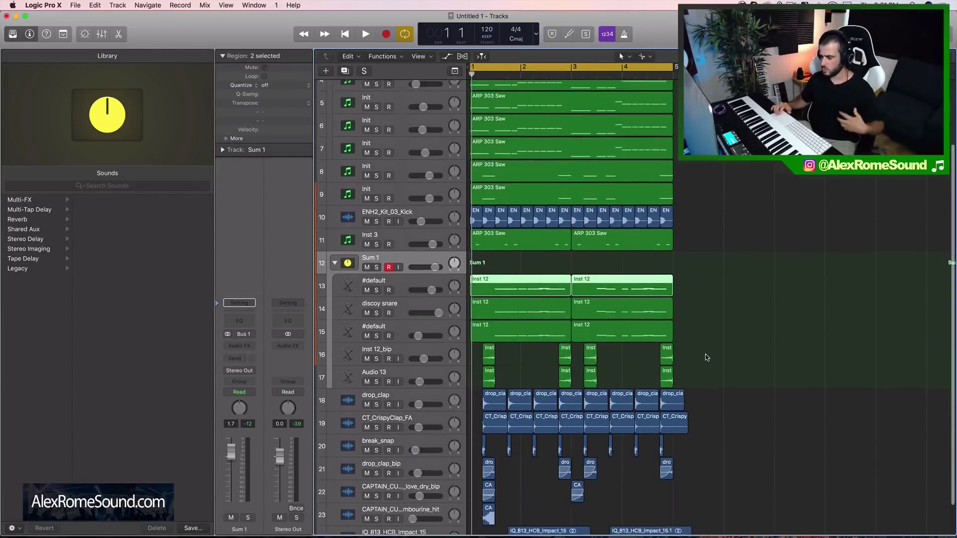
key("super+Tab")
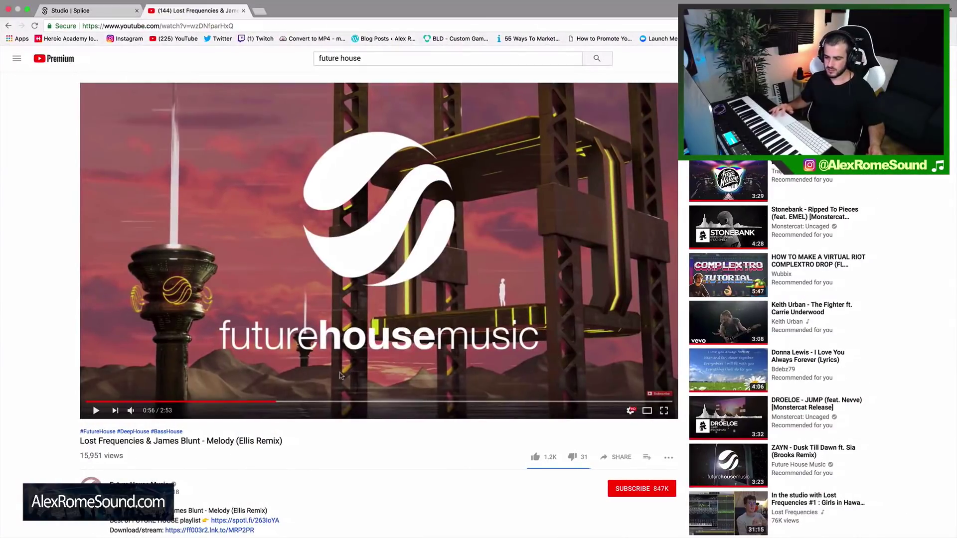
key("super+Tab")
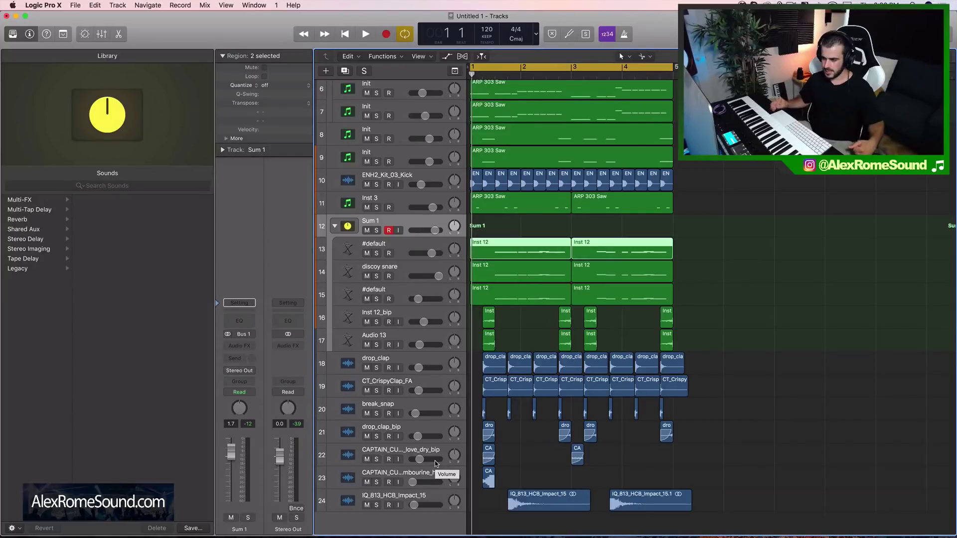
- Select the synth layer tracks 15, 14 and 13 in turn, ending on the discoy snare track
left_click(399, 293)
left_click(402, 269)
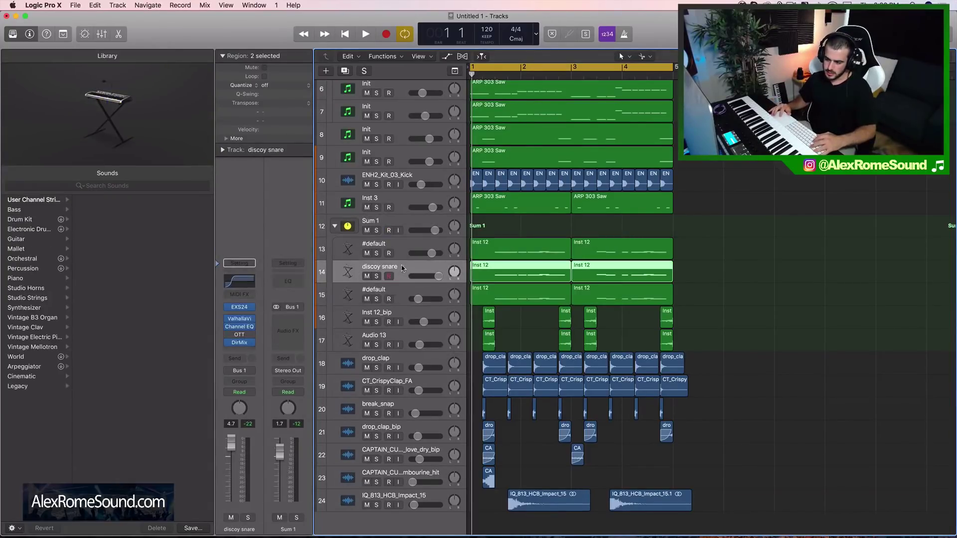
left_click(404, 254)
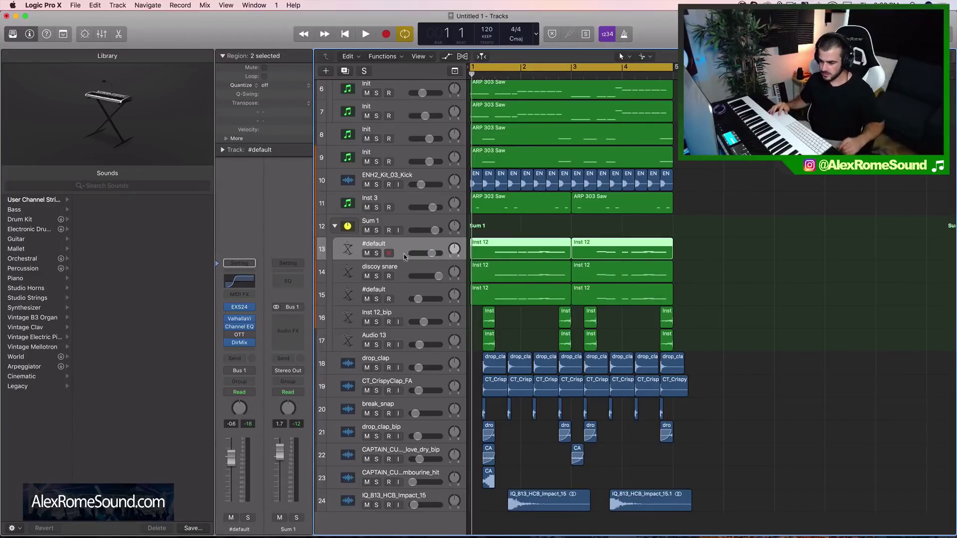
left_click(402, 266)
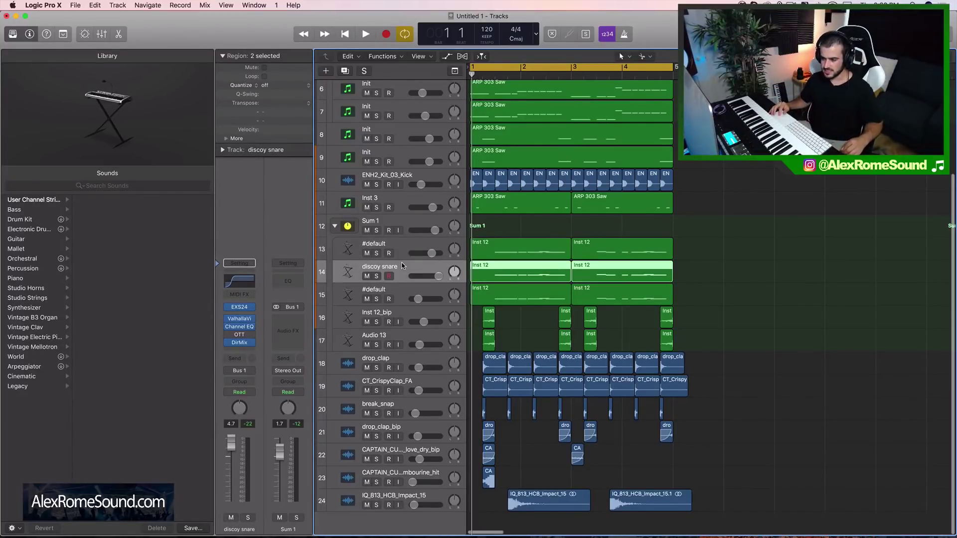
- Switch to Splice in the browser, look through the Future House lead one-shots and return to Logic Pro
key("super+Tab")
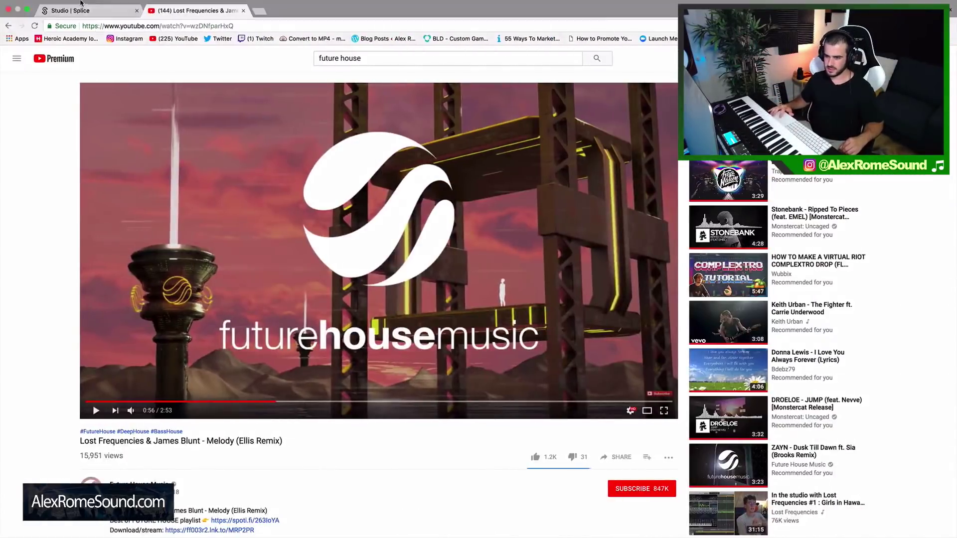
key("super+1")
scroll(219, 162, "up", 5)
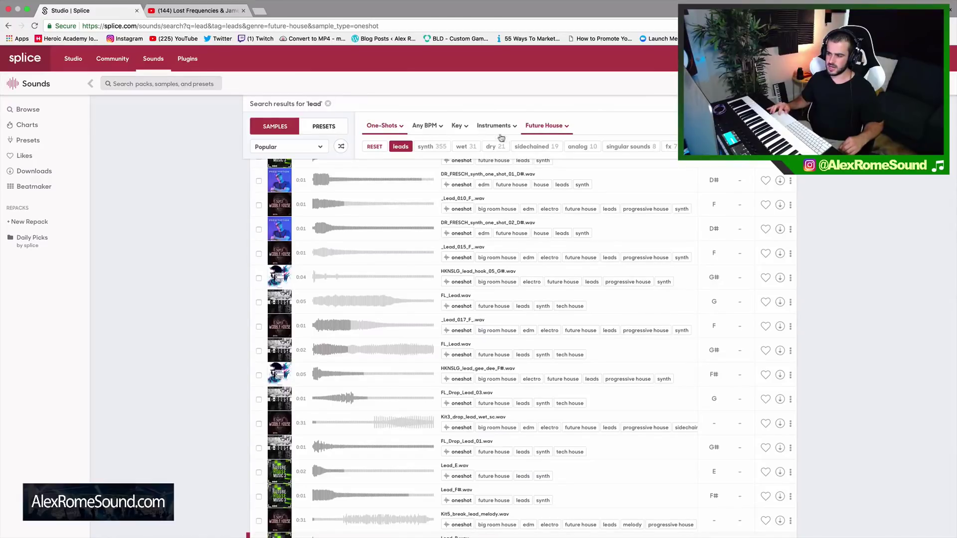
scroll(394, 272, "down", 1)
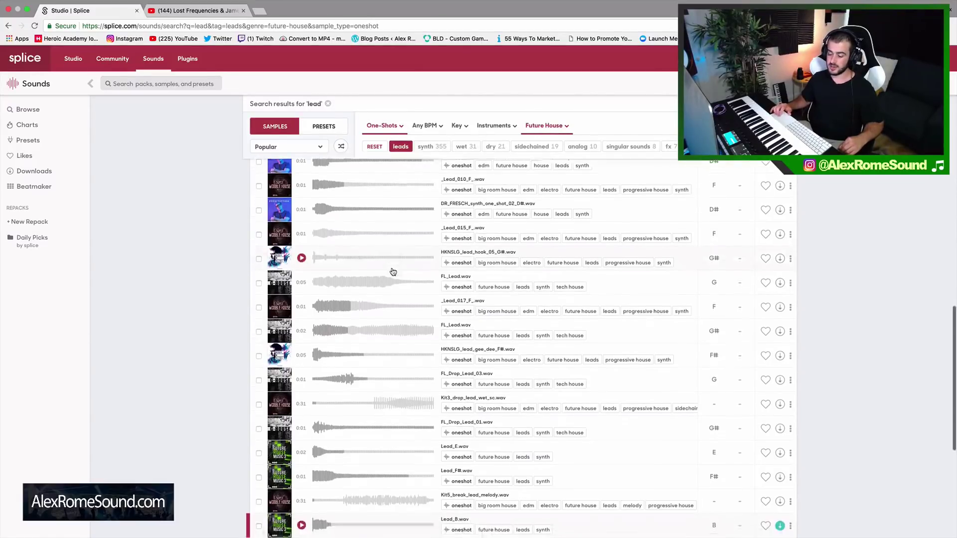
scroll(393, 271, "down", 5)
scroll(378, 261, "up", 3)
key("super+Tab")
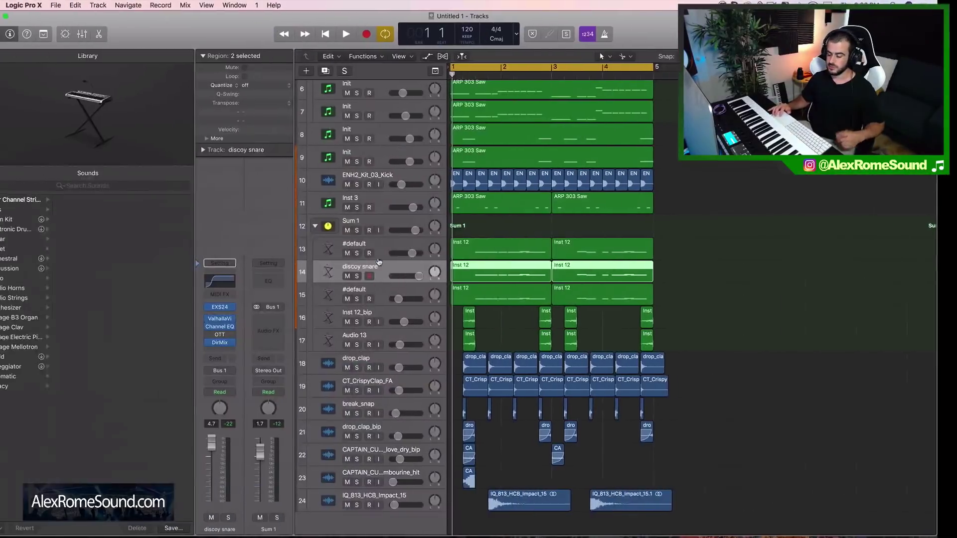
- Solo the drop_clap_bip track and the two CAPTAIN tracks (21 to 23), play them briefly and clear their solos
left_click(801, 264)
scroll(732, 264, "down", 1)
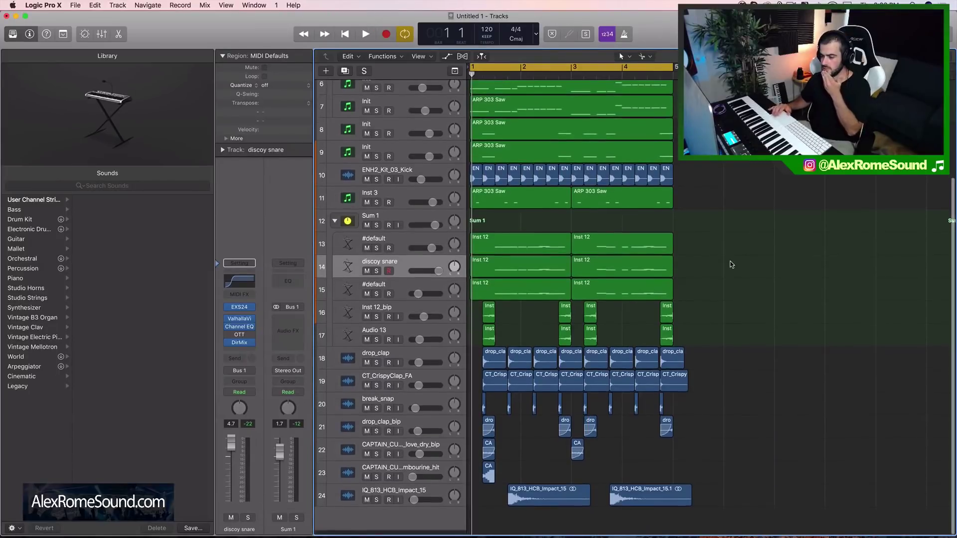
scroll(732, 264, "up", 1)
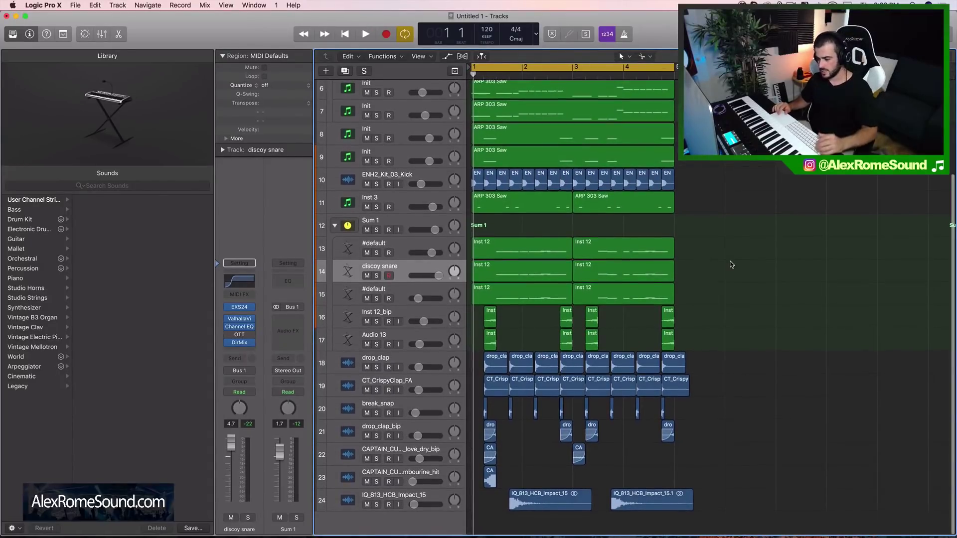
scroll(732, 264, "down", 2)
scroll(732, 264, "up", 2)
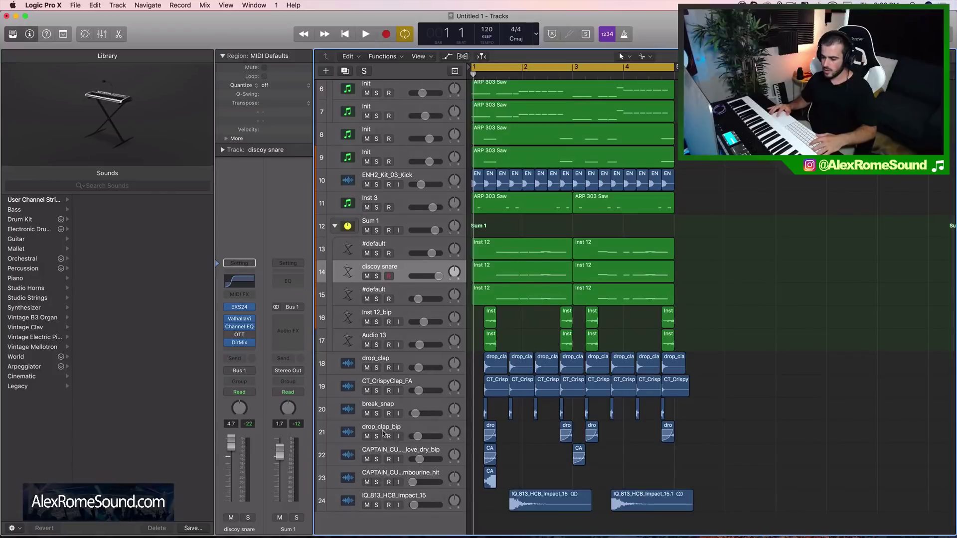
left_click_drag(376, 436, 378, 485)
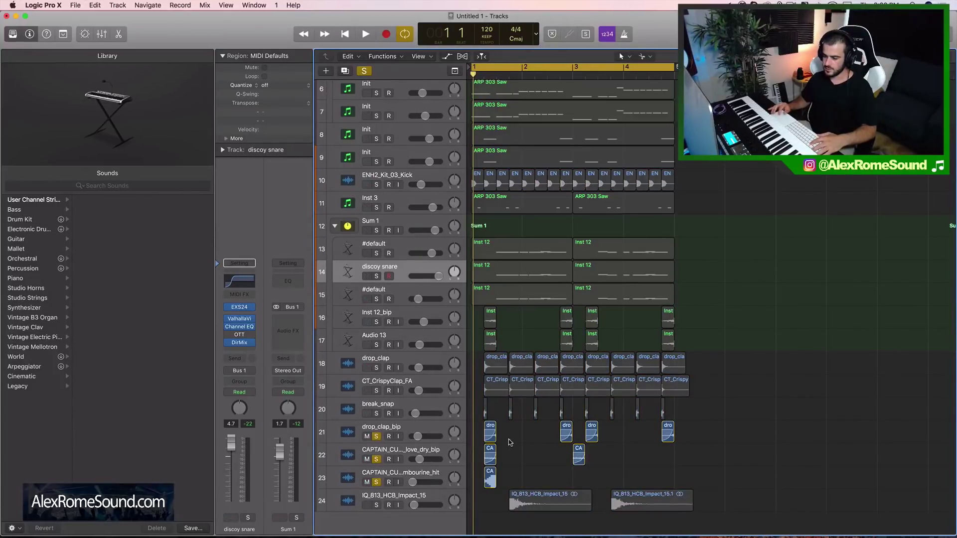
key("space")
key("space")
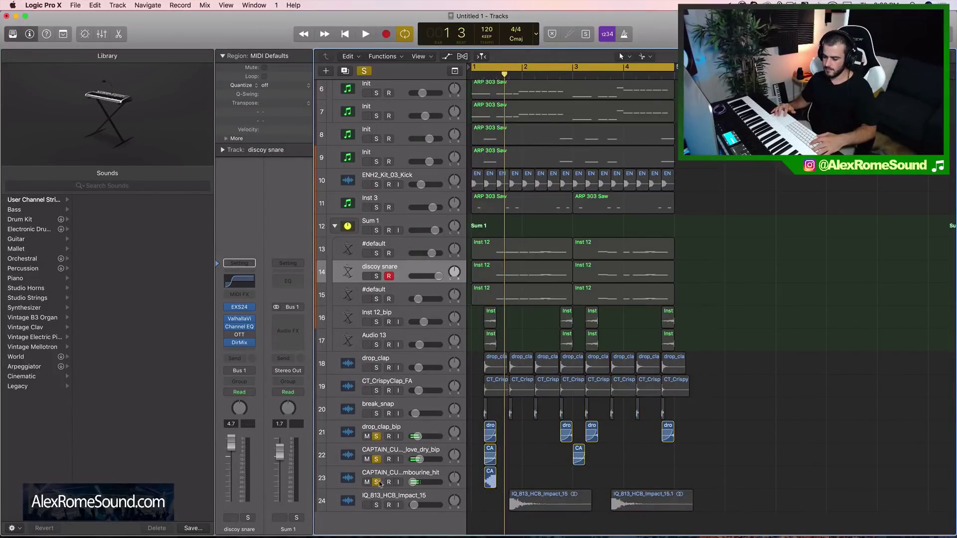
left_click_drag(377, 482, 376, 436)
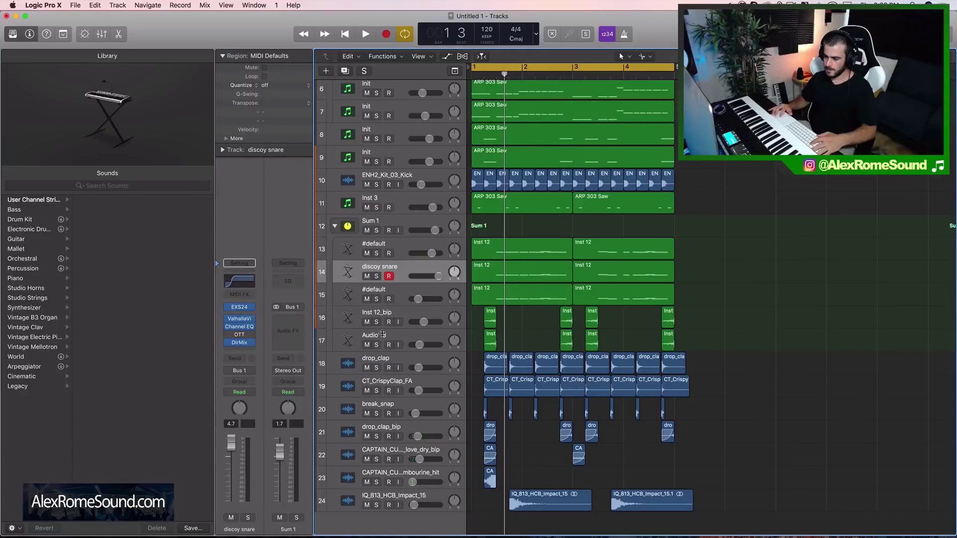
- Solo tracks 18 to 24 plus the ENH2_Kit_03_Kick track, select the regions on tracks 21 to 23 and play the drums
left_click_drag(378, 368, 376, 491)
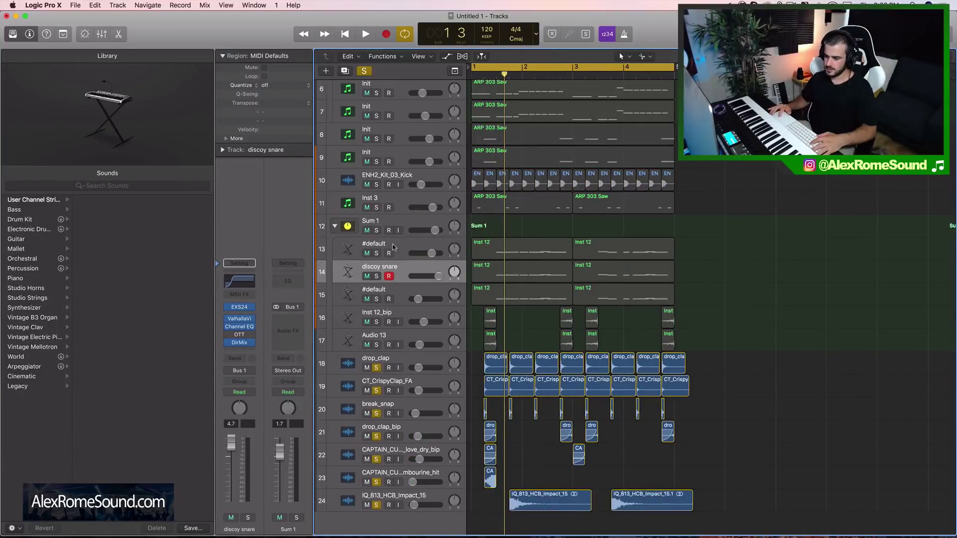
left_click(377, 187)
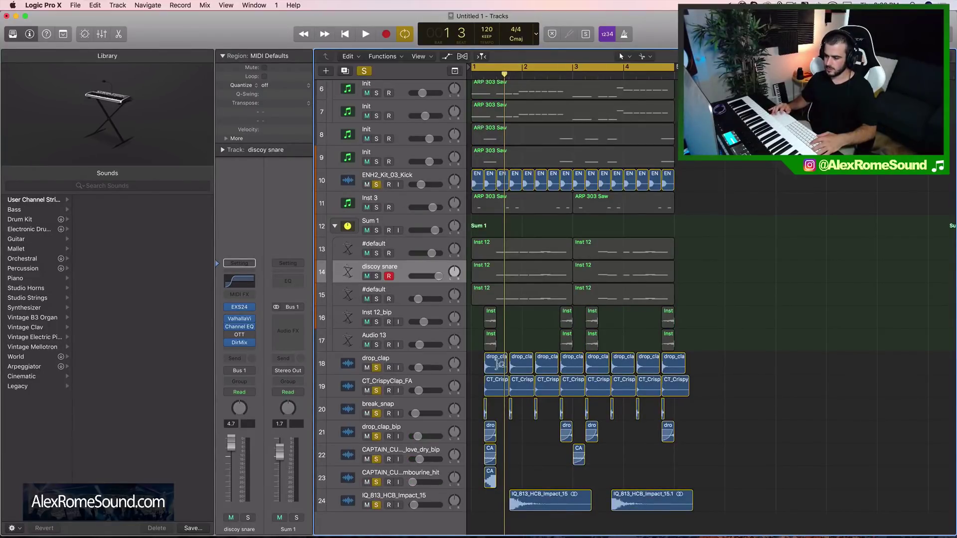
left_click_drag(716, 471, 473, 432)
key("space")
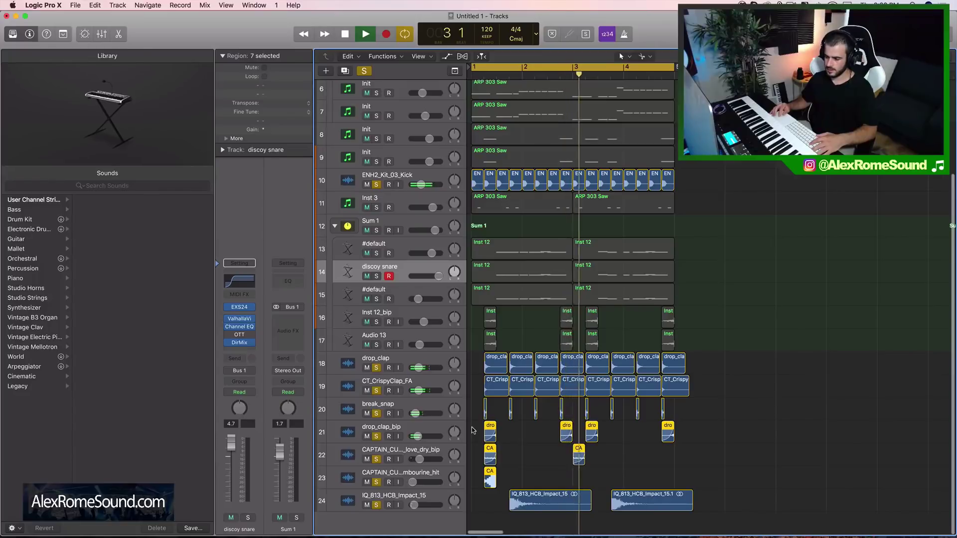
key("space")
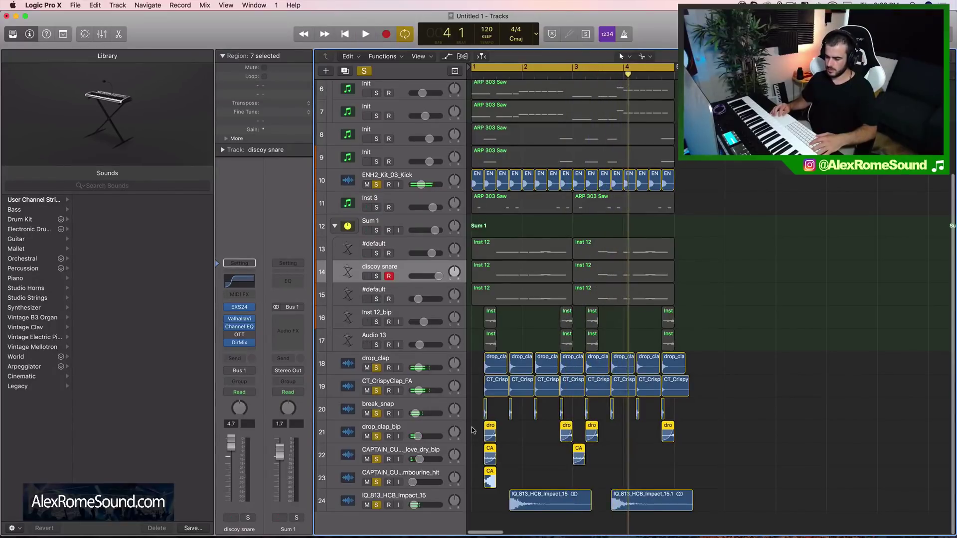
- Clear the solos on all the drum tracks and return the playhead to the start of the loop
left_click(376, 505)
left_click_drag(376, 417, 377, 368)
left_click(376, 184)
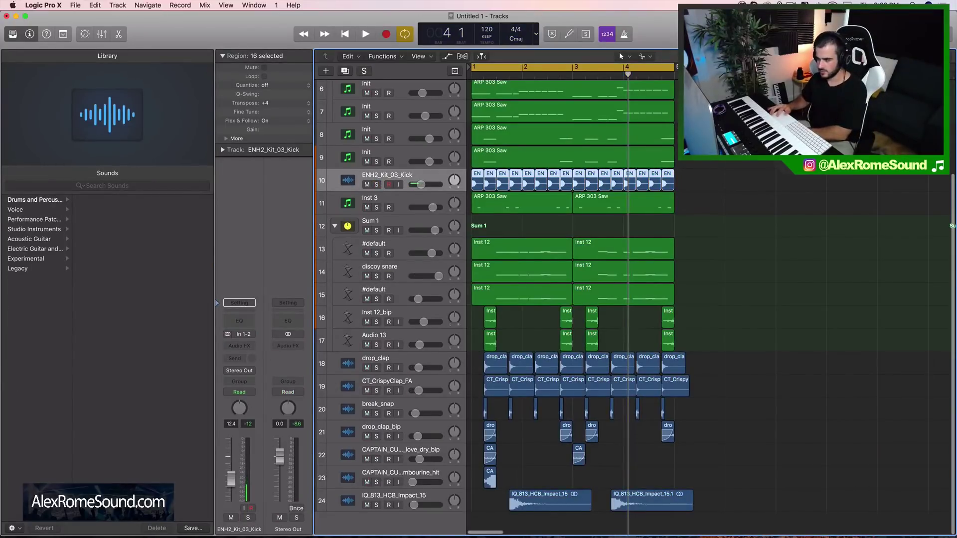
scroll(707, 163, "up", 6)
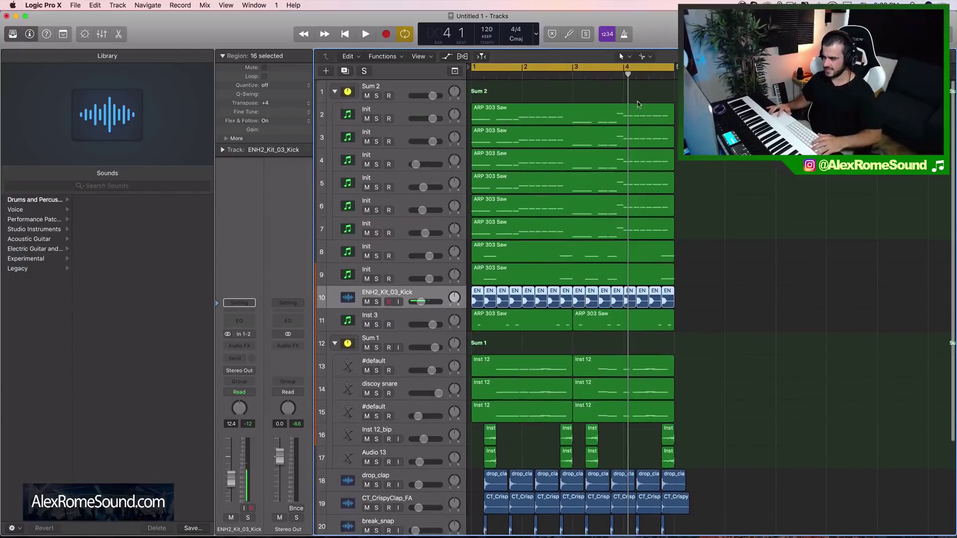
key("Return")
key("space")
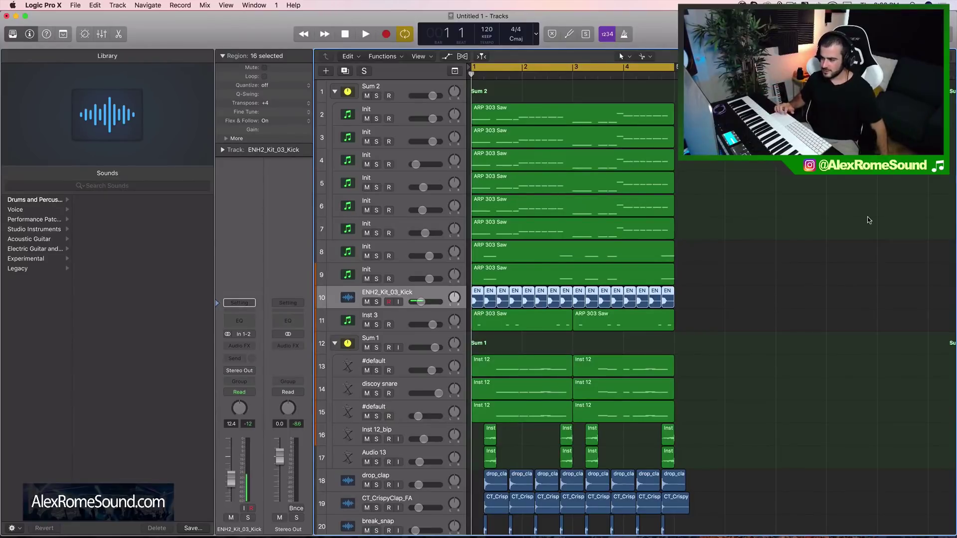
scroll(868, 216, "down", 5)
scroll(869, 218, "up", 4)
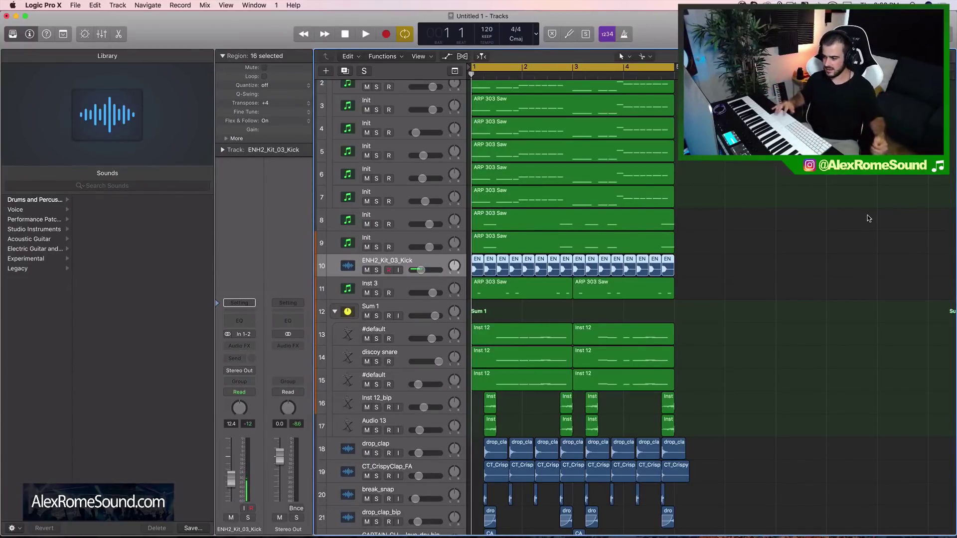
scroll(847, 224, "up", 2)
scroll(823, 230, "up", 3)
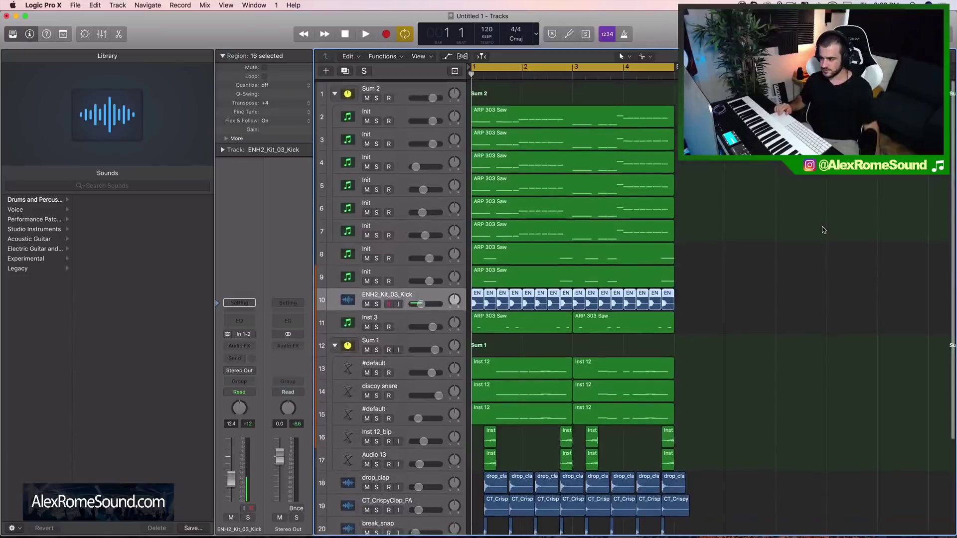
scroll(823, 230, "down", 8)
scroll(823, 229, "up", 8)
scroll(823, 230, "down", 5)
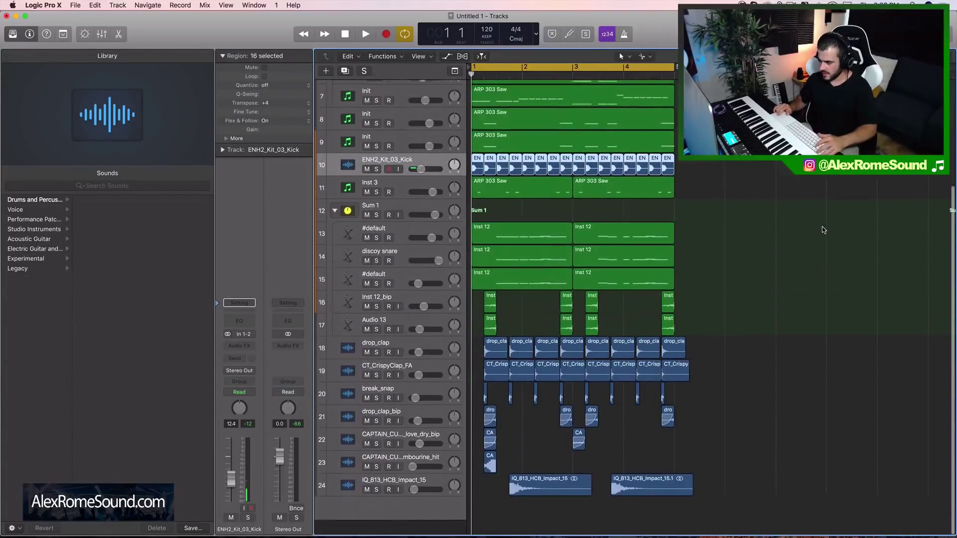
scroll(823, 230, "up", 5)
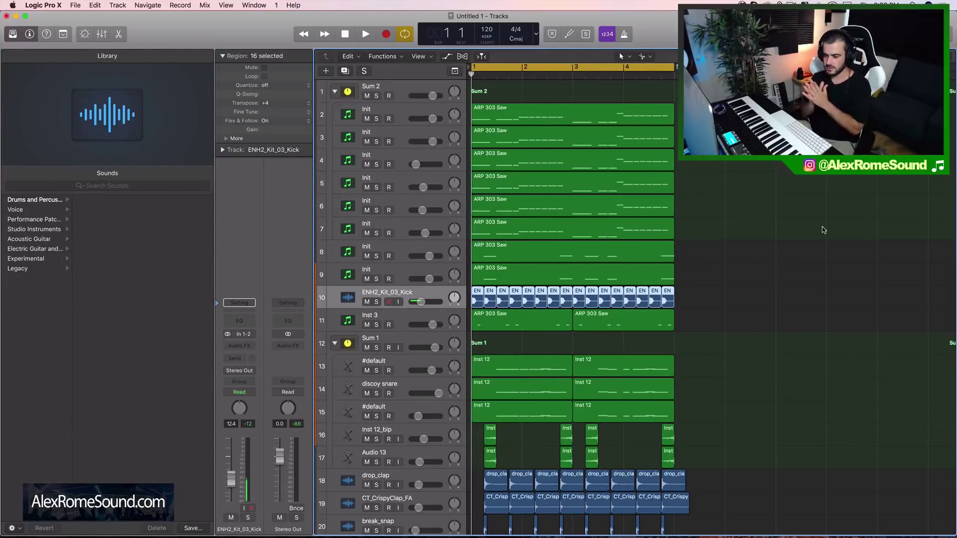
scroll(574, 299, "up", 1)
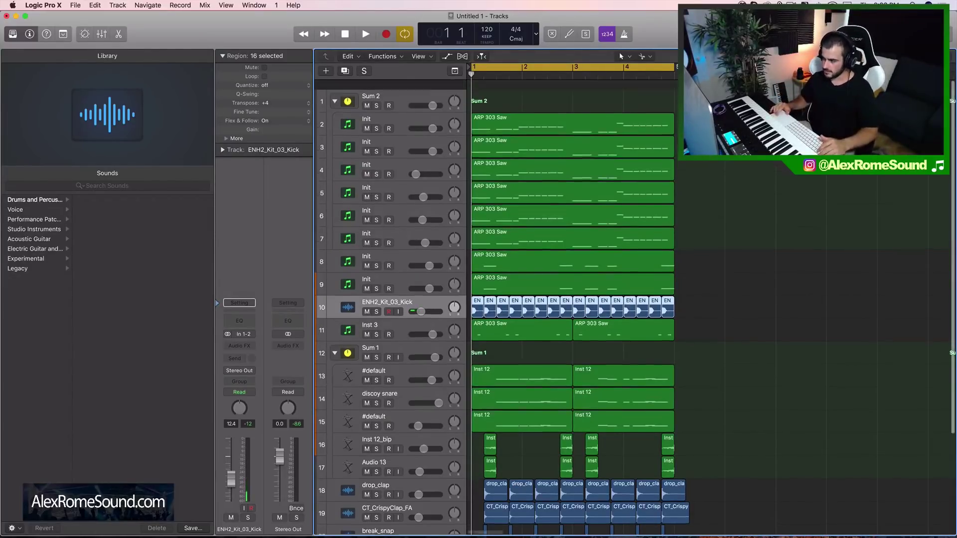
scroll(573, 299, "down", 1)
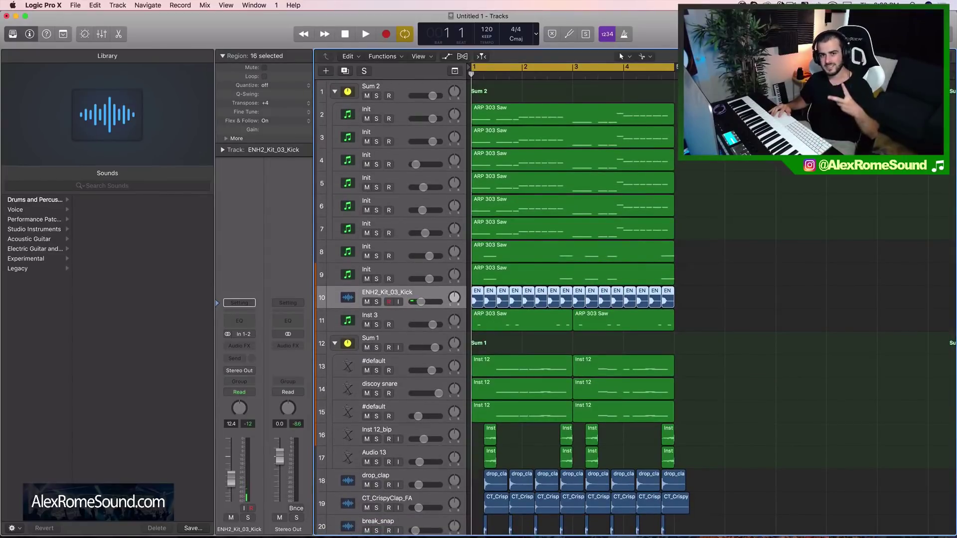